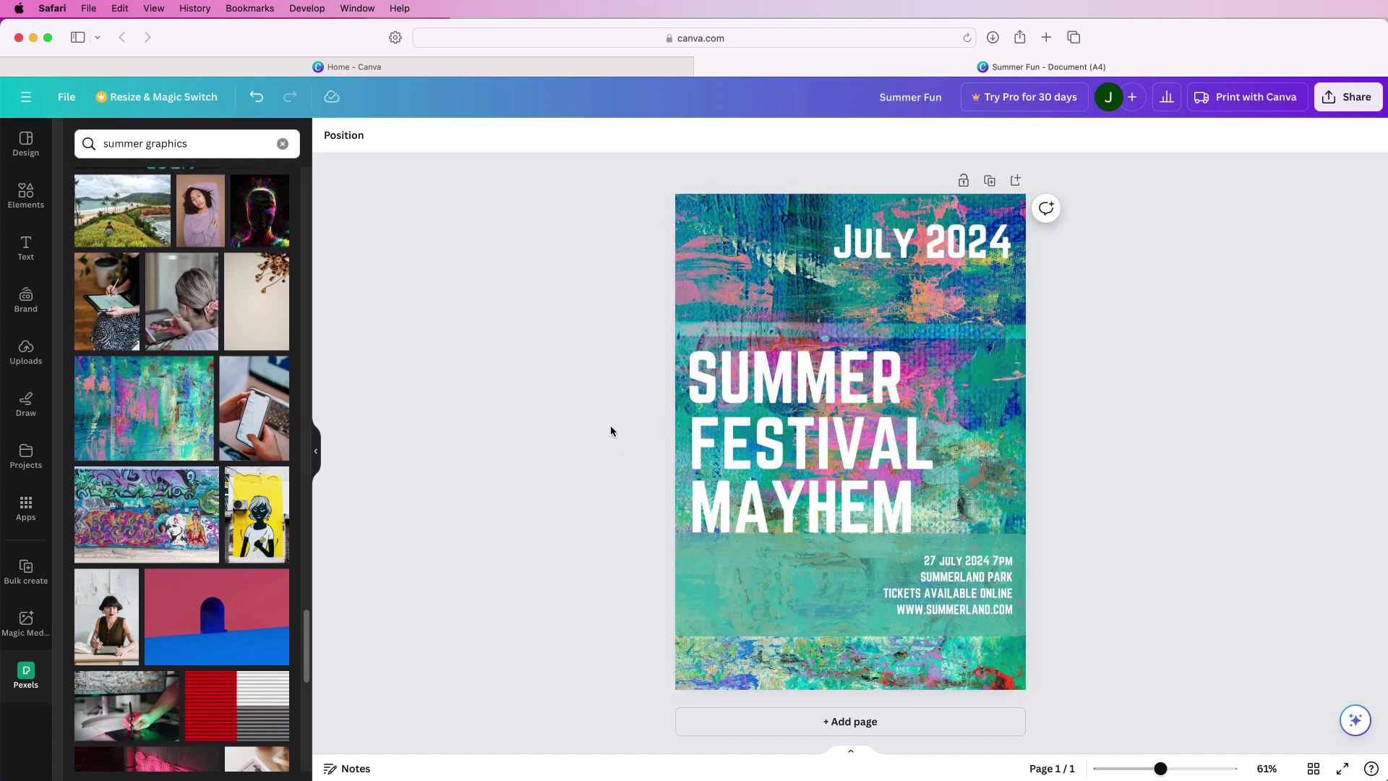
# From the Canva home page, search 'A4 PORTRAIT' and create a blank A4 portrait document
pyautogui.click(404, 65)
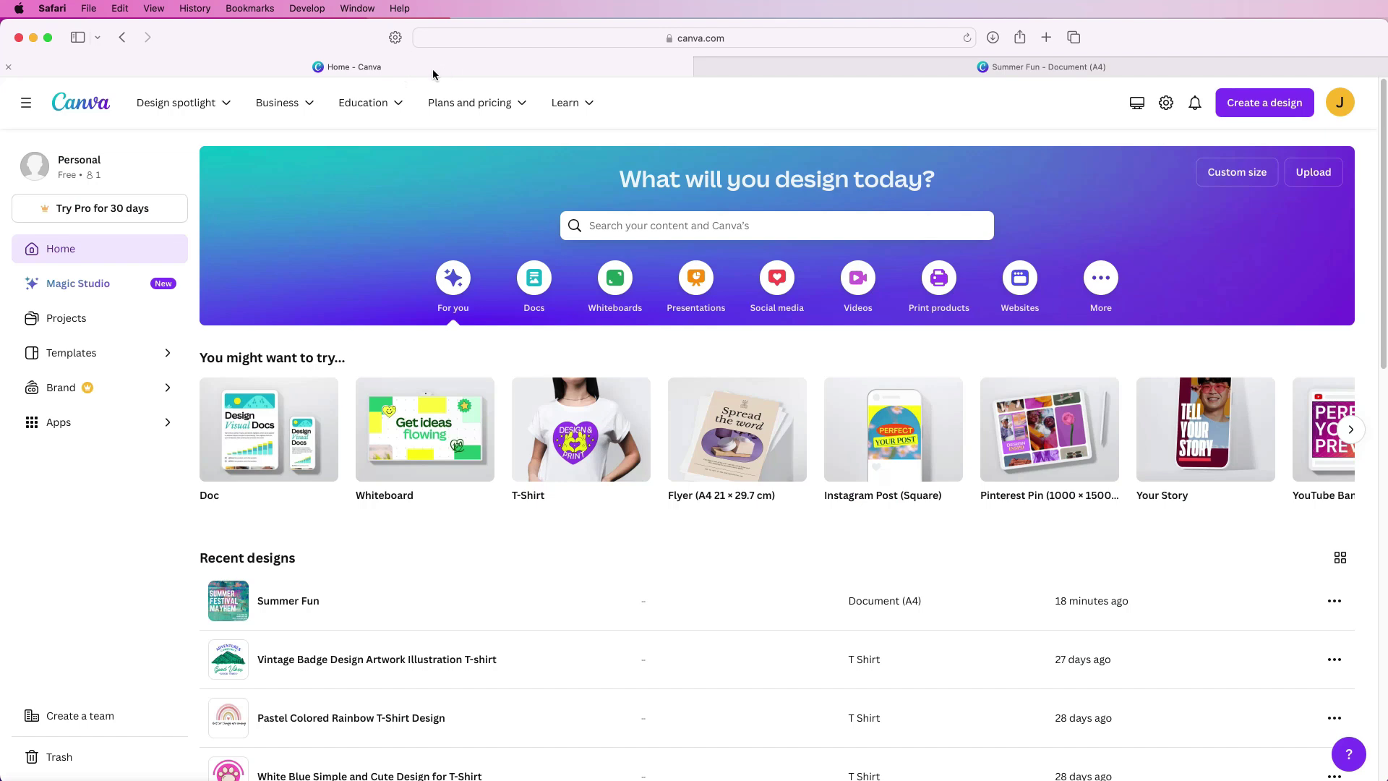
pyautogui.click(1258, 107)
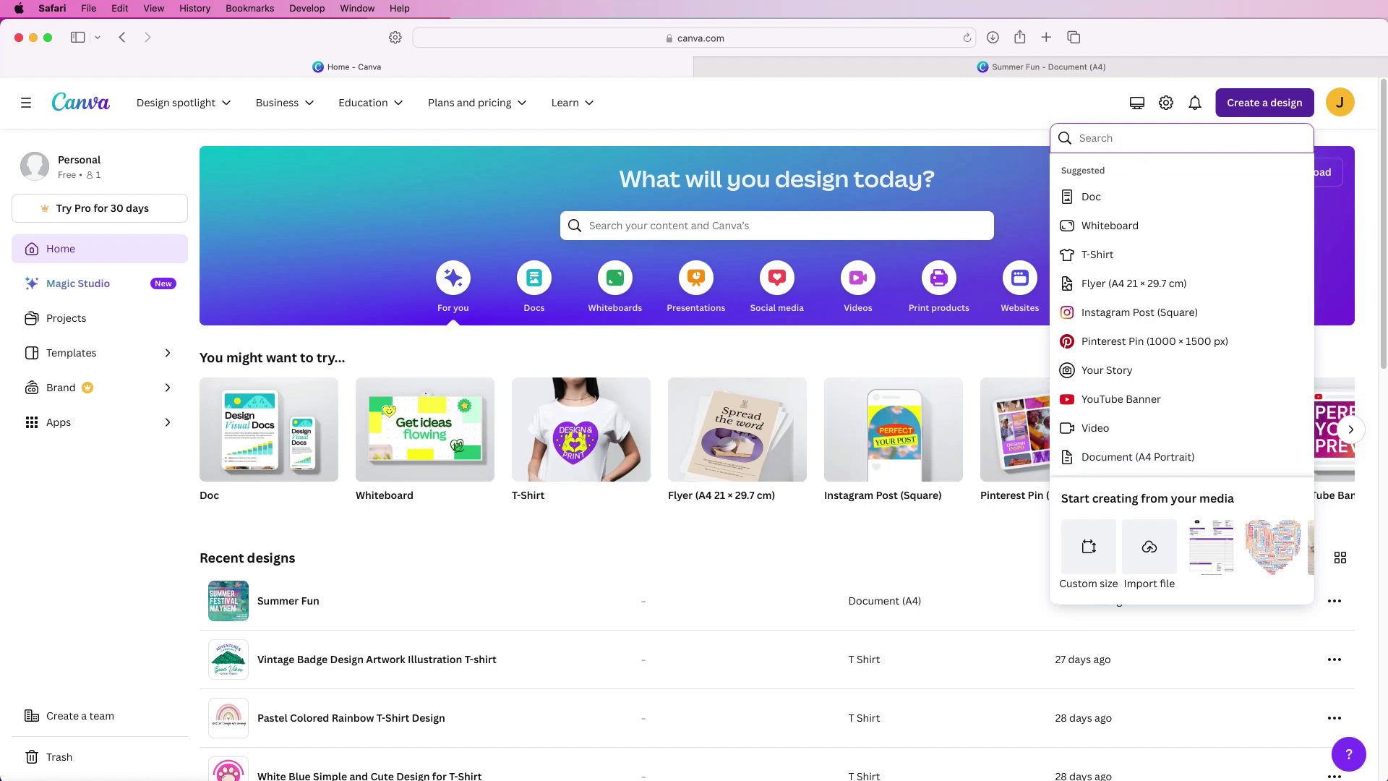
pyautogui.write('A4 PO')
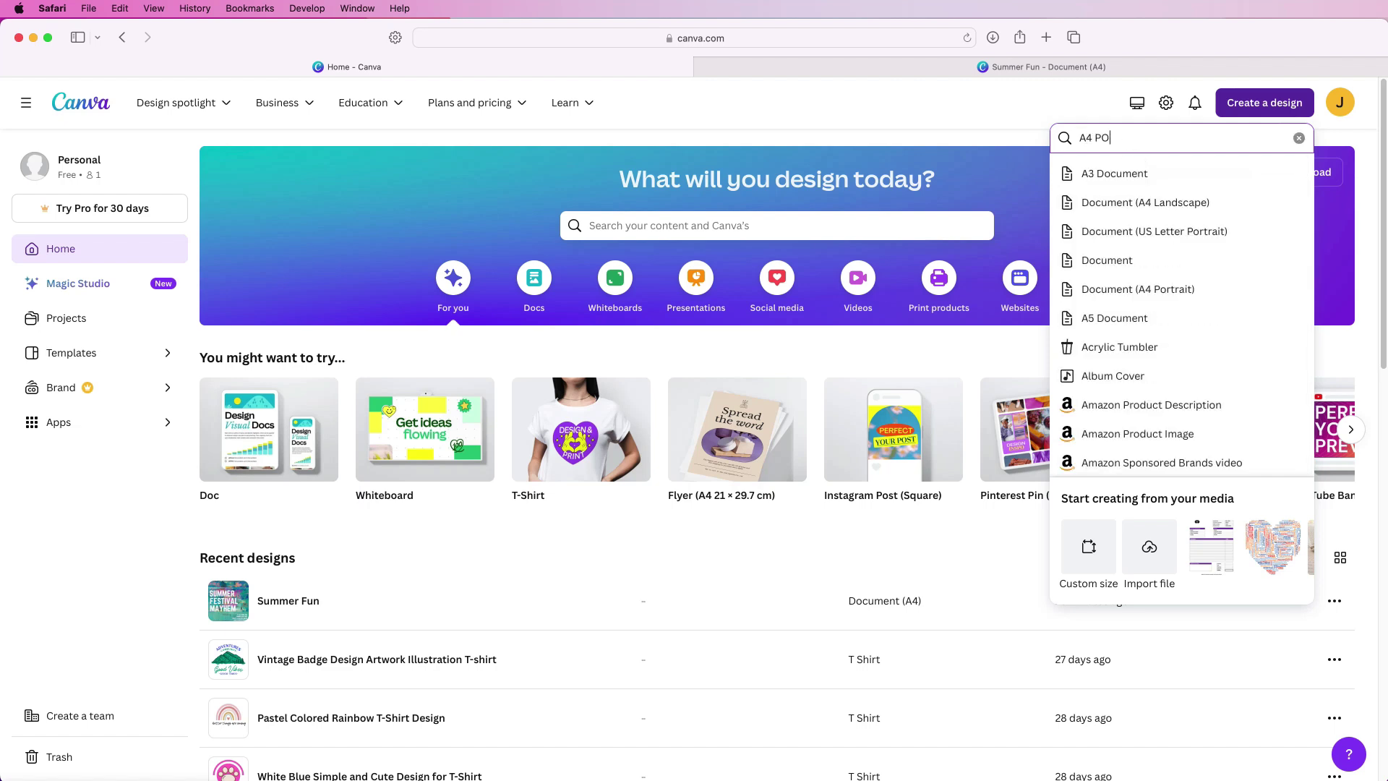
pyautogui.write('RTRAIT')
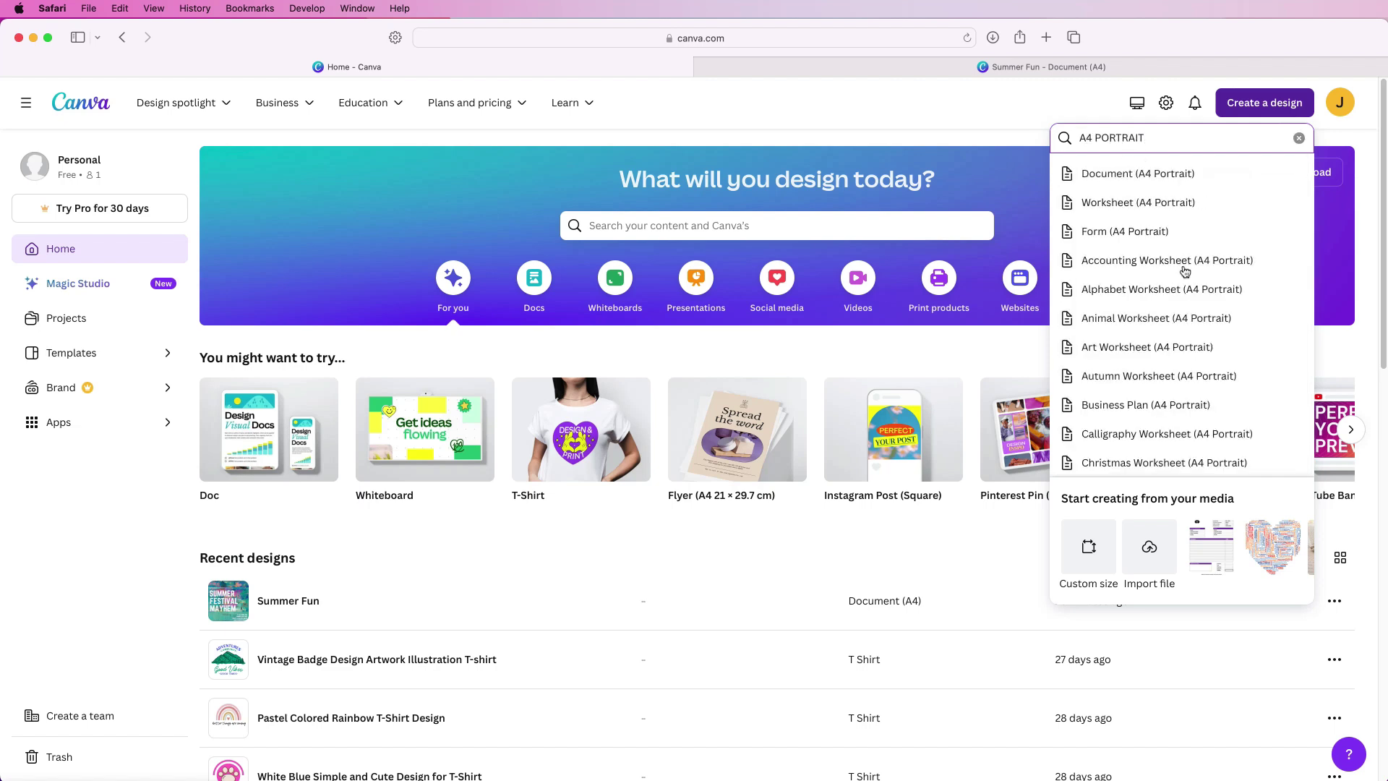
pyautogui.click(1099, 173)
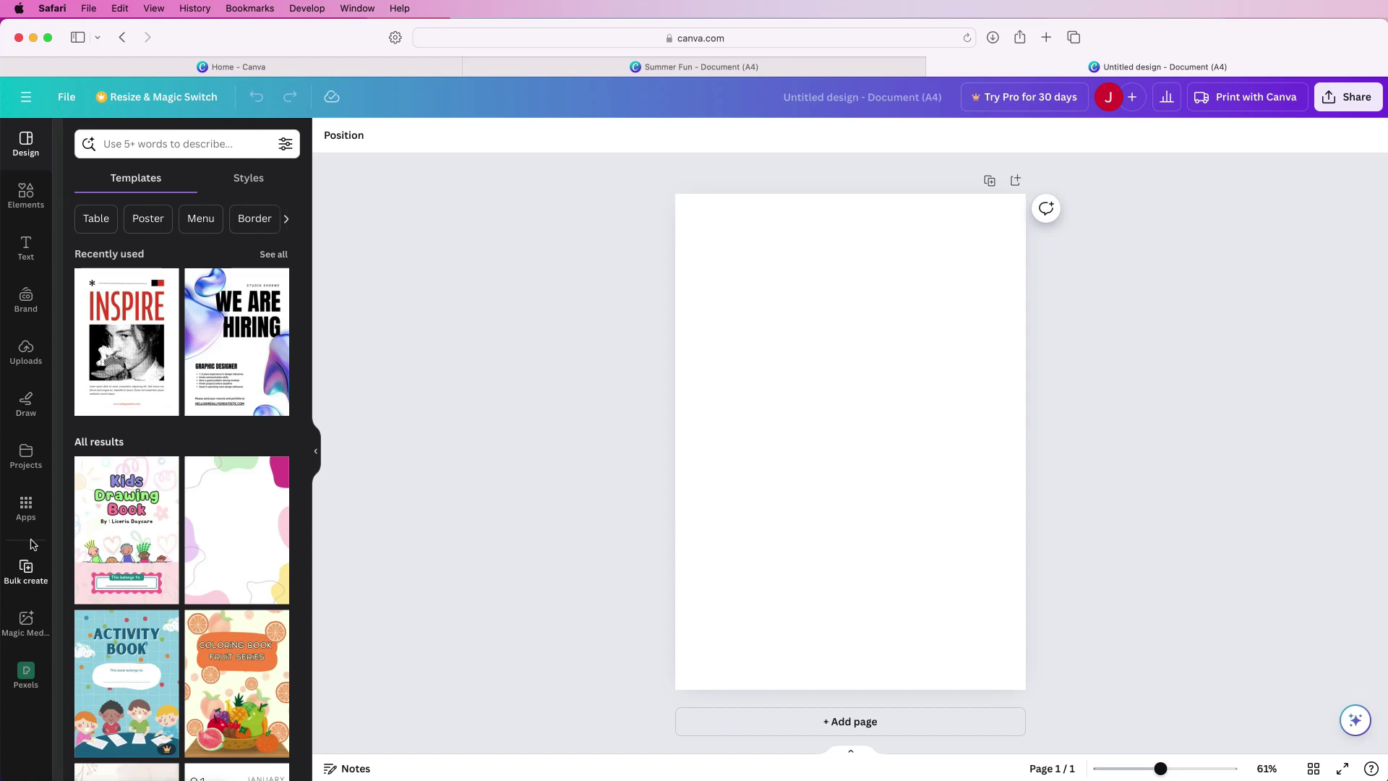
# Find the Pexels app in the Apps panel and open its free image library
pyautogui.click(26, 508)
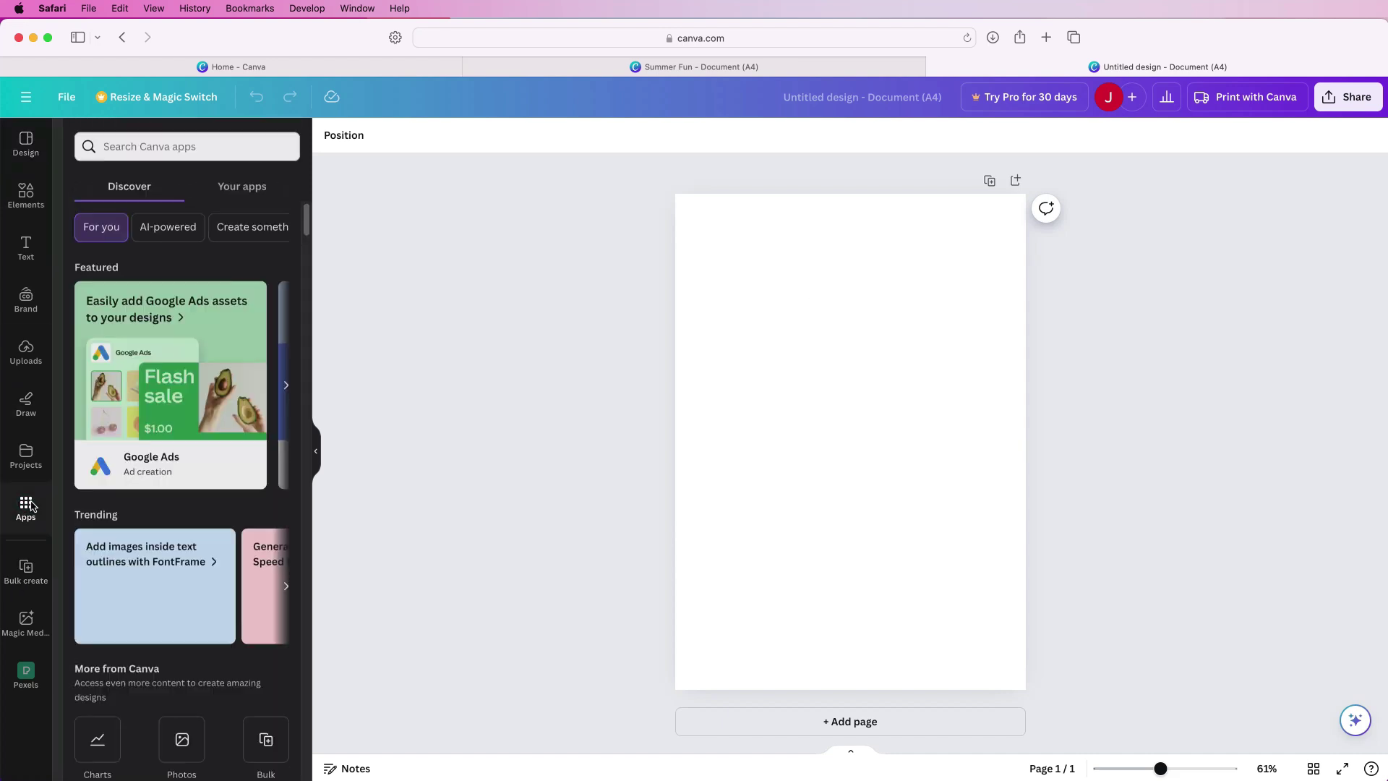
pyautogui.click(134, 142)
pyautogui.write('PE')
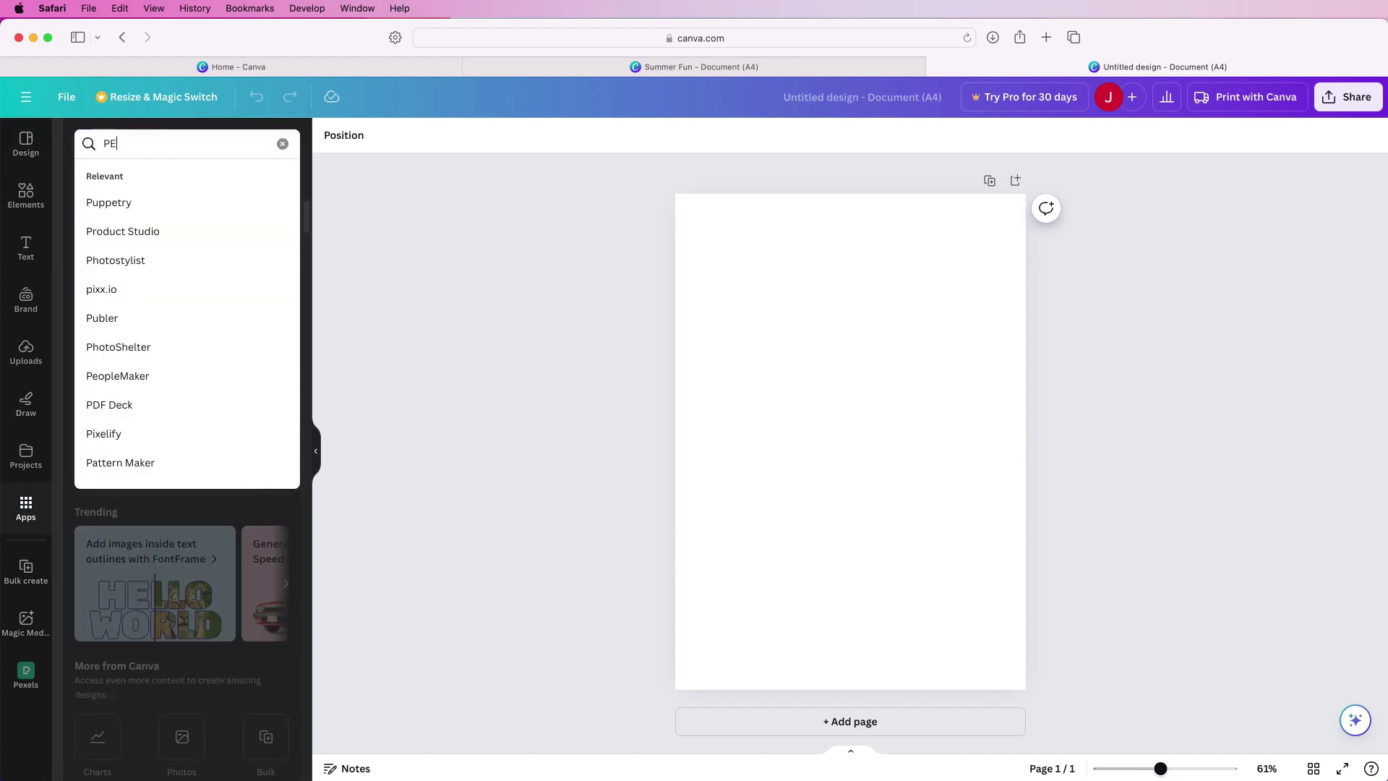
pyautogui.write('XELS')
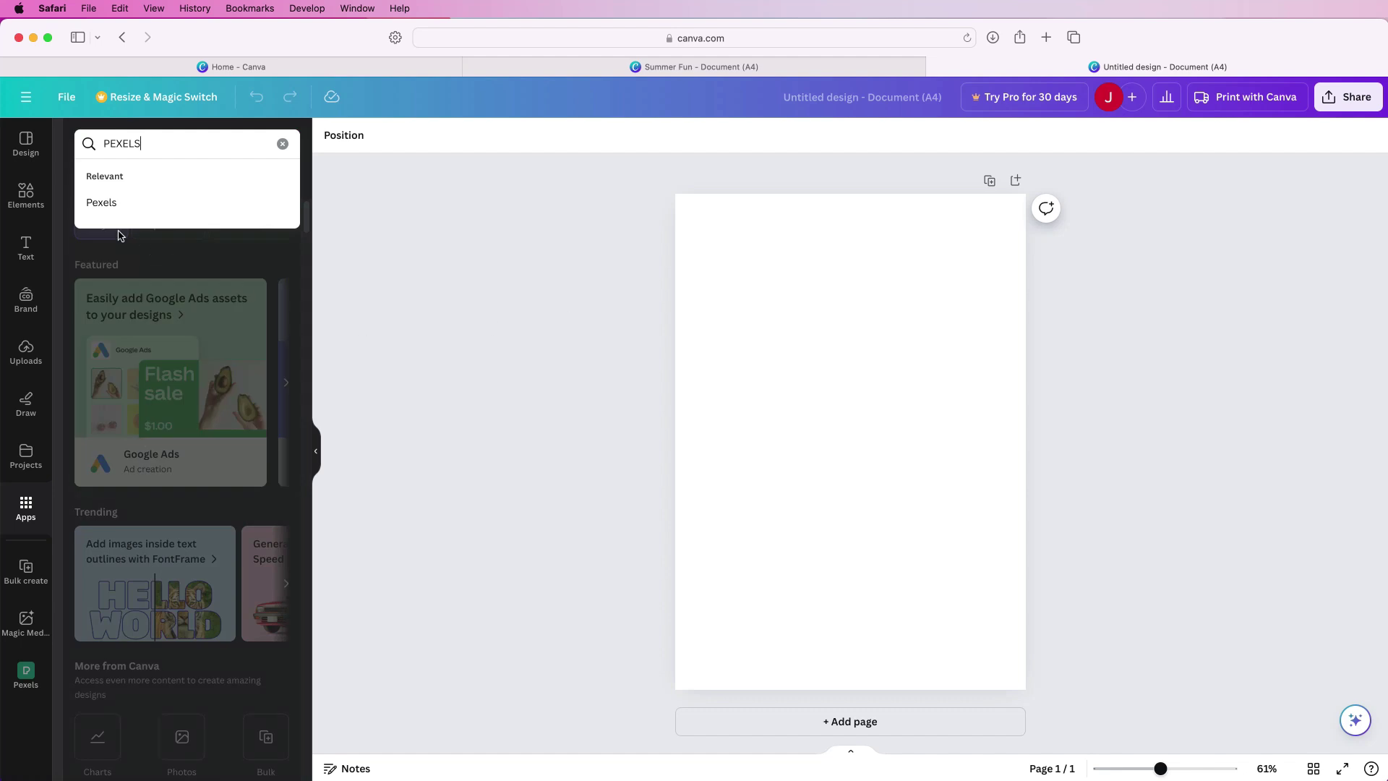
pyautogui.click(137, 205)
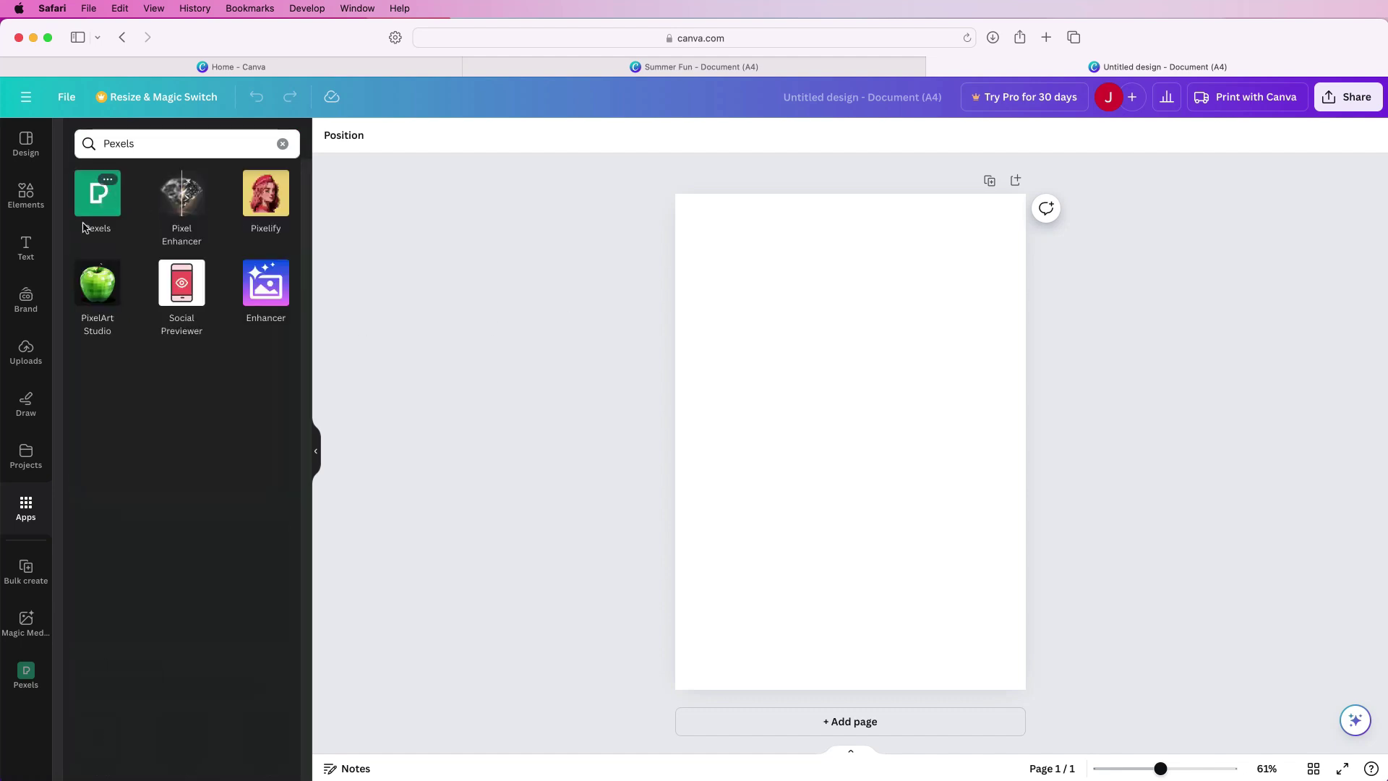
pyautogui.click(96, 205)
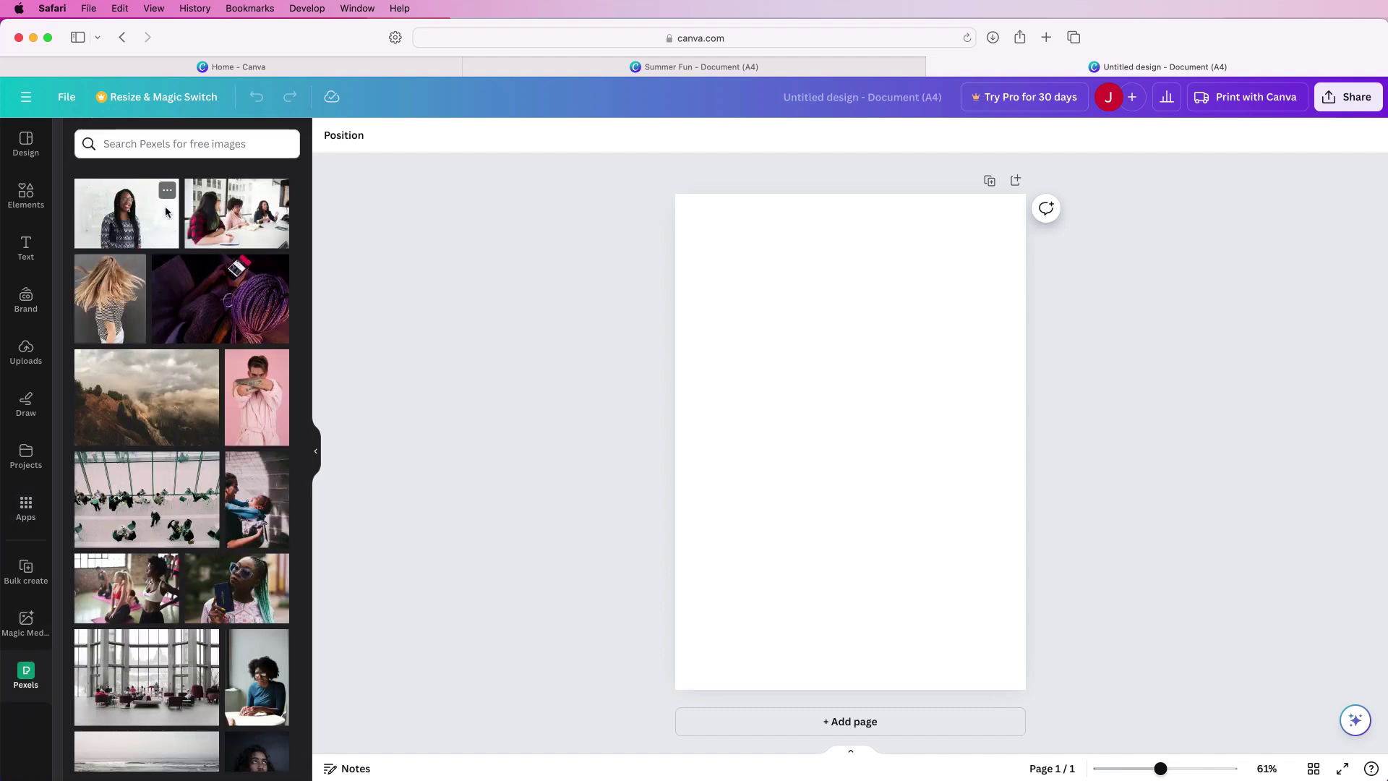
# Search Pexels for 'SUMMER GRAPHICS' and scroll through the results
pyautogui.click(209, 145)
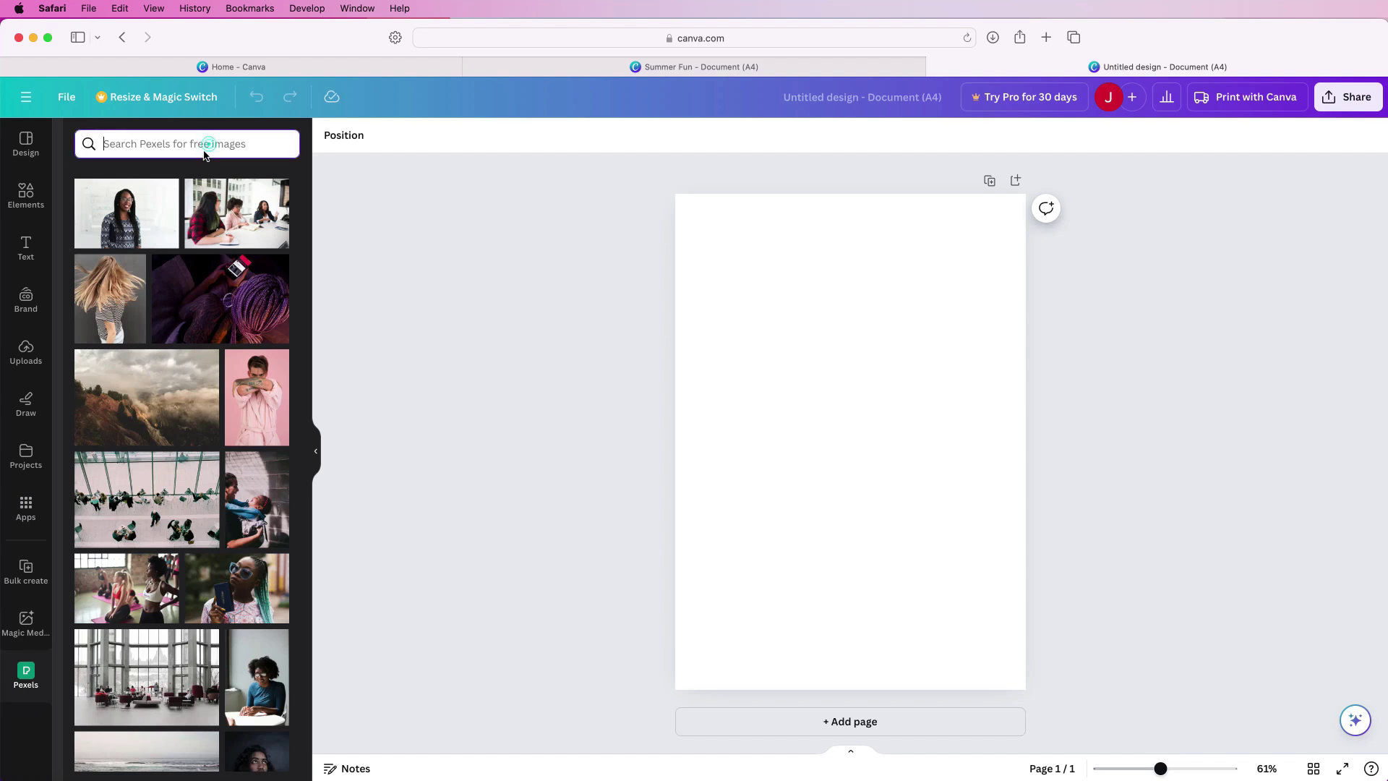
pyautogui.write('SUMMER')
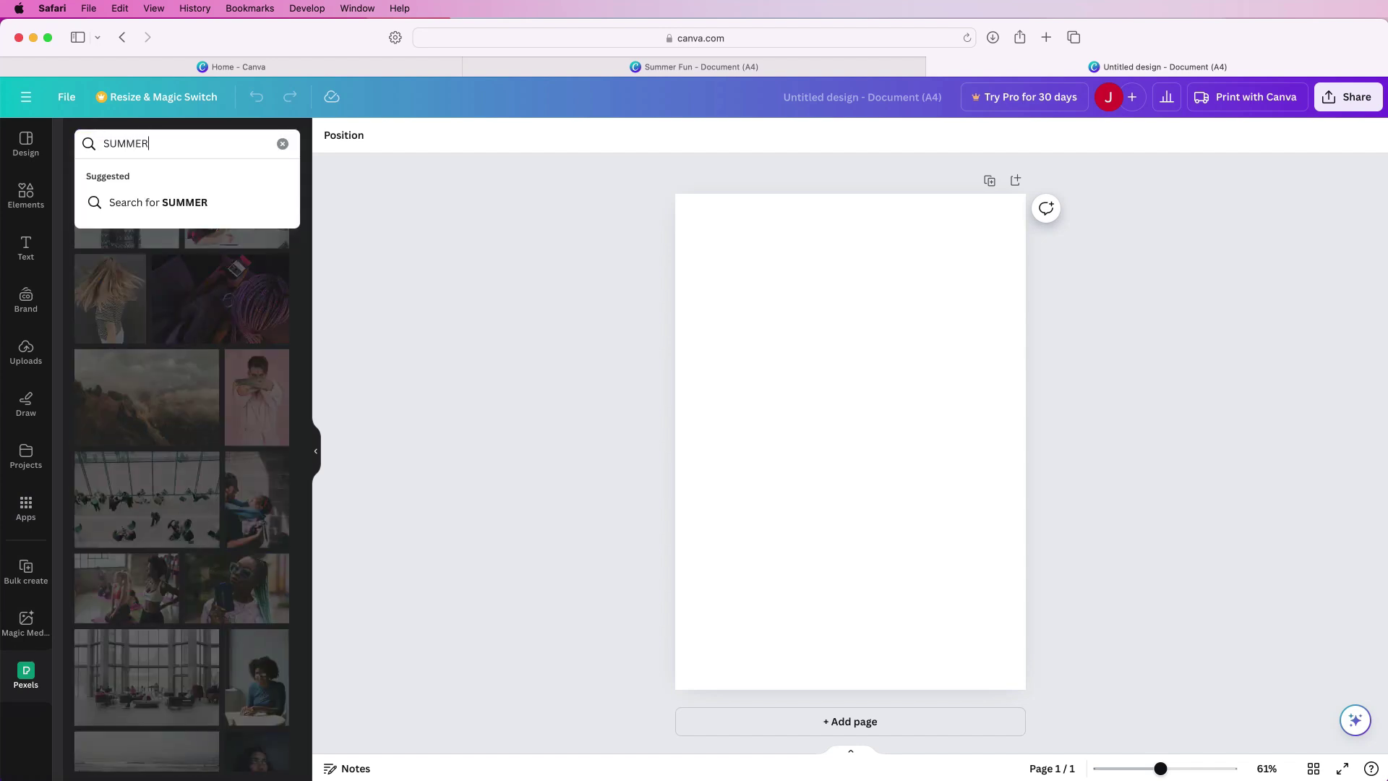
pyautogui.write(' GRAPHICS')
pyautogui.press('Return')
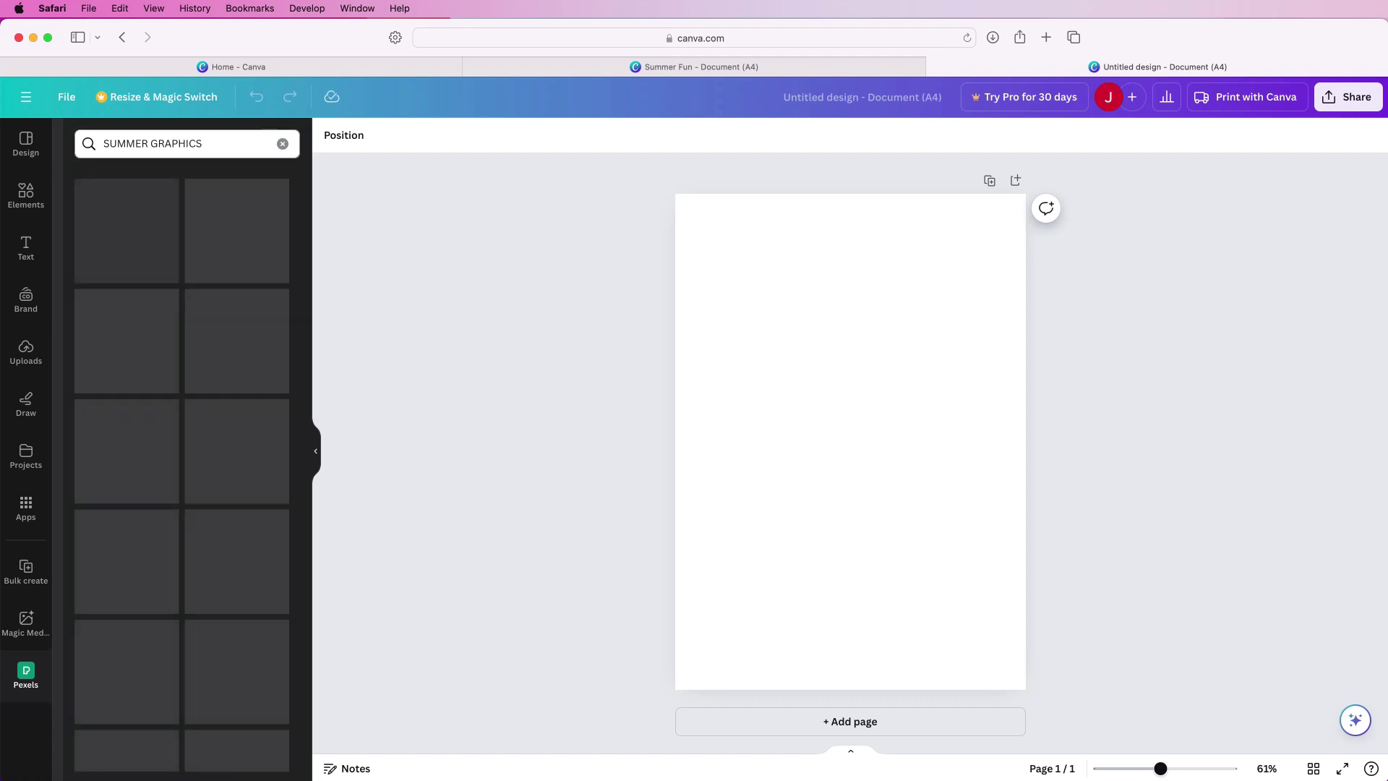
pyautogui.scroll(-4, 168, 496)
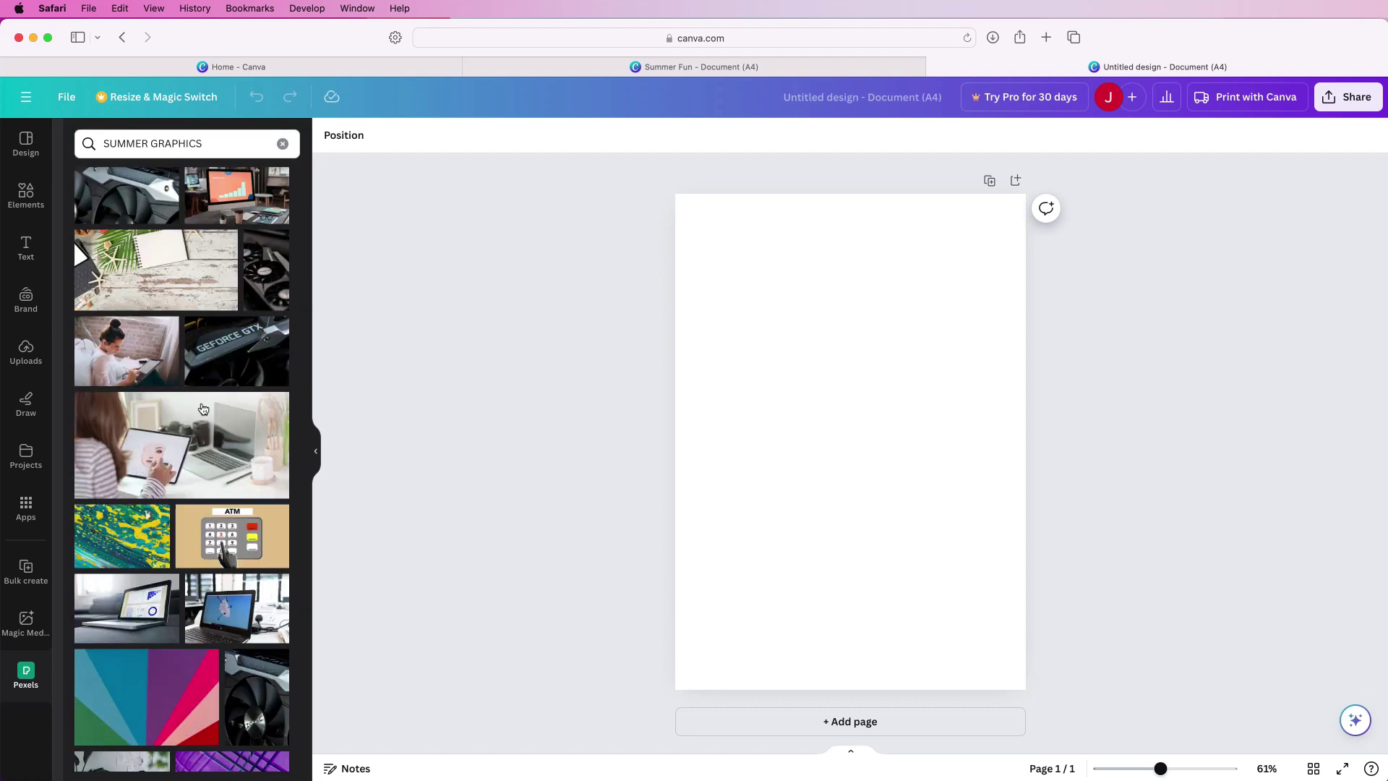
pyautogui.scroll(-5, 188, 412)
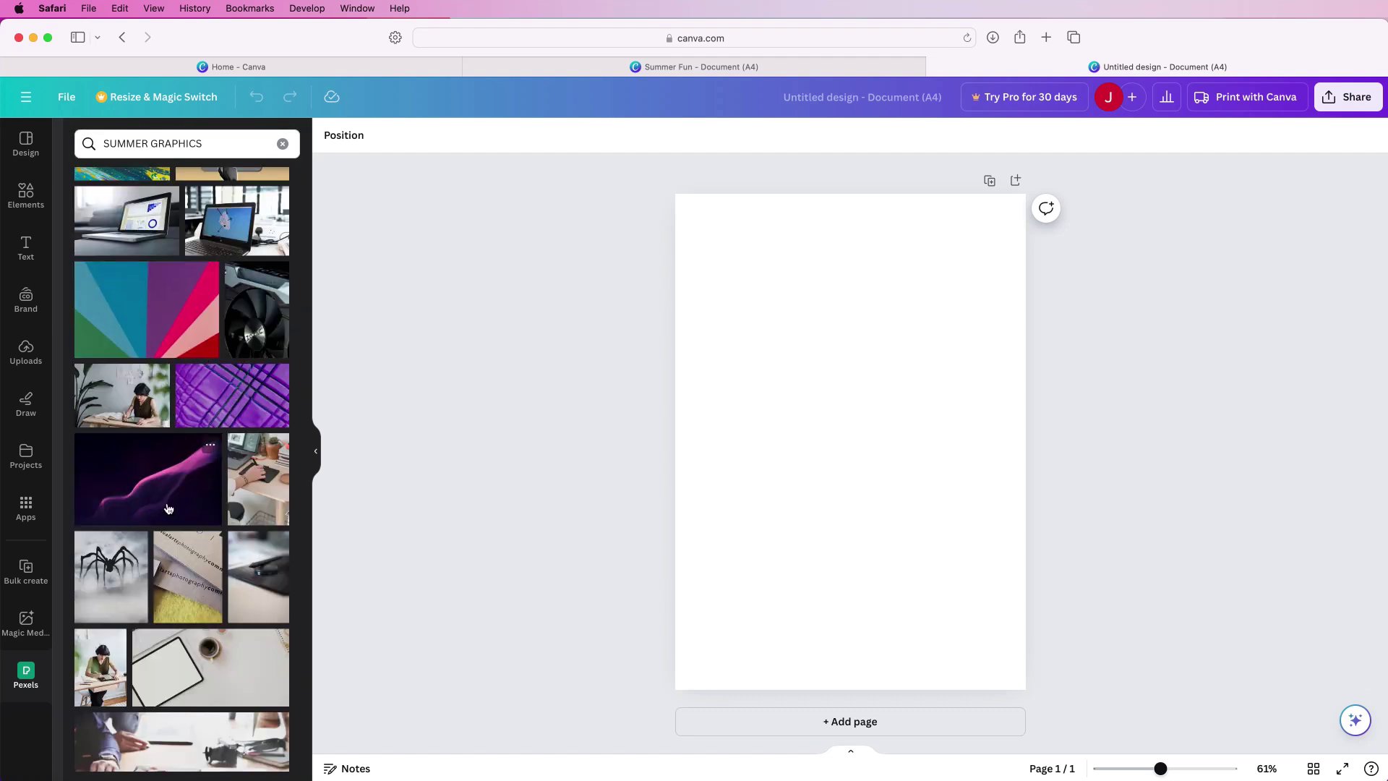
pyautogui.scroll(-7, 167, 506)
pyautogui.scroll(-10, 169, 528)
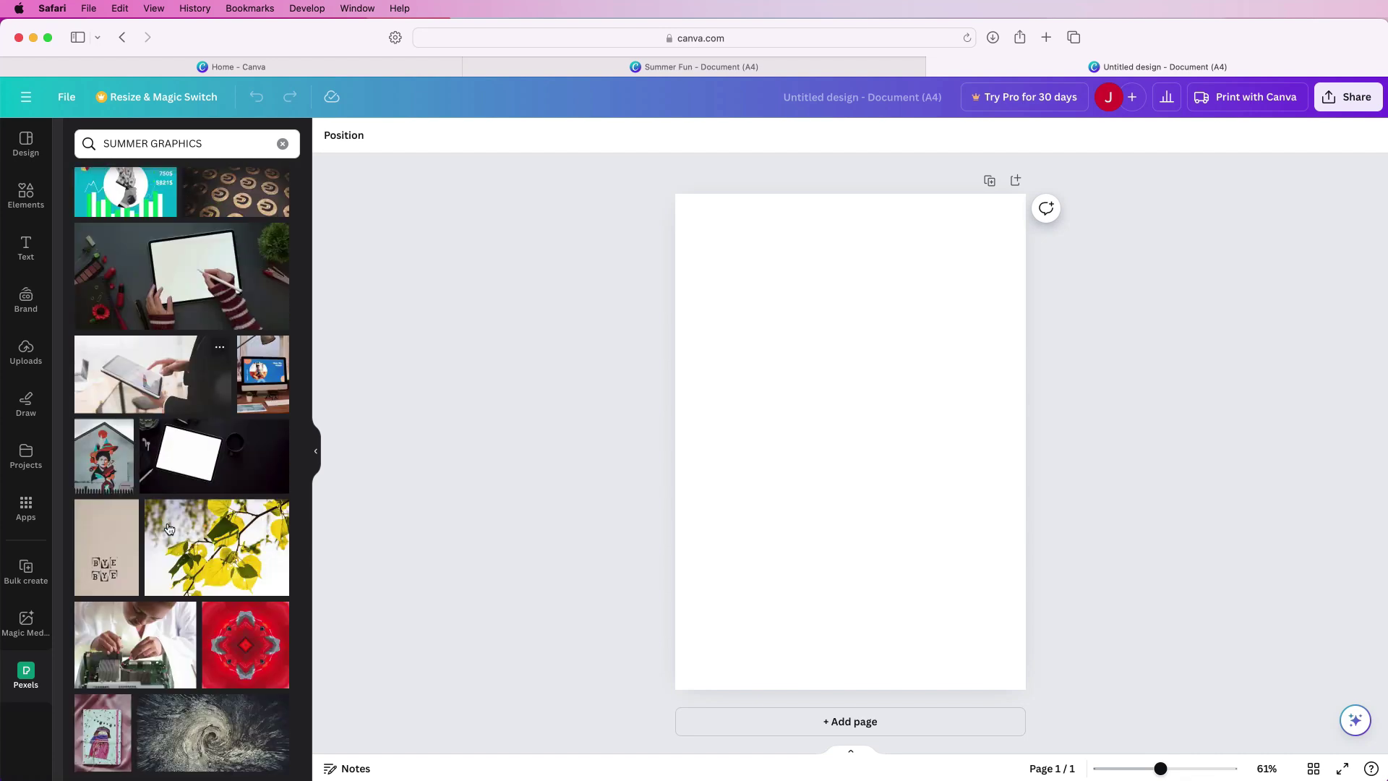
pyautogui.scroll(-15, 170, 510)
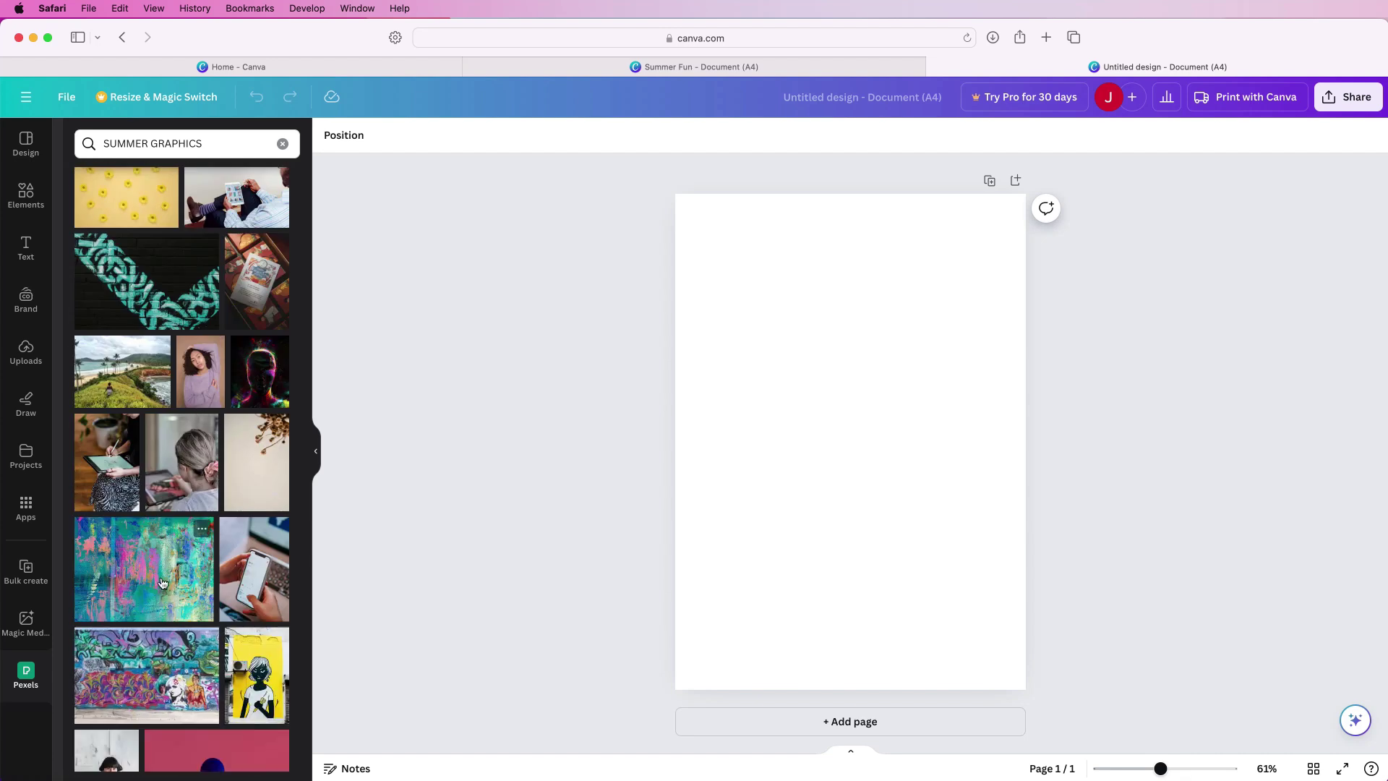
# Add the abstract paint image, rotate it 90° and stretch it over the whole page
pyautogui.click(140, 558)
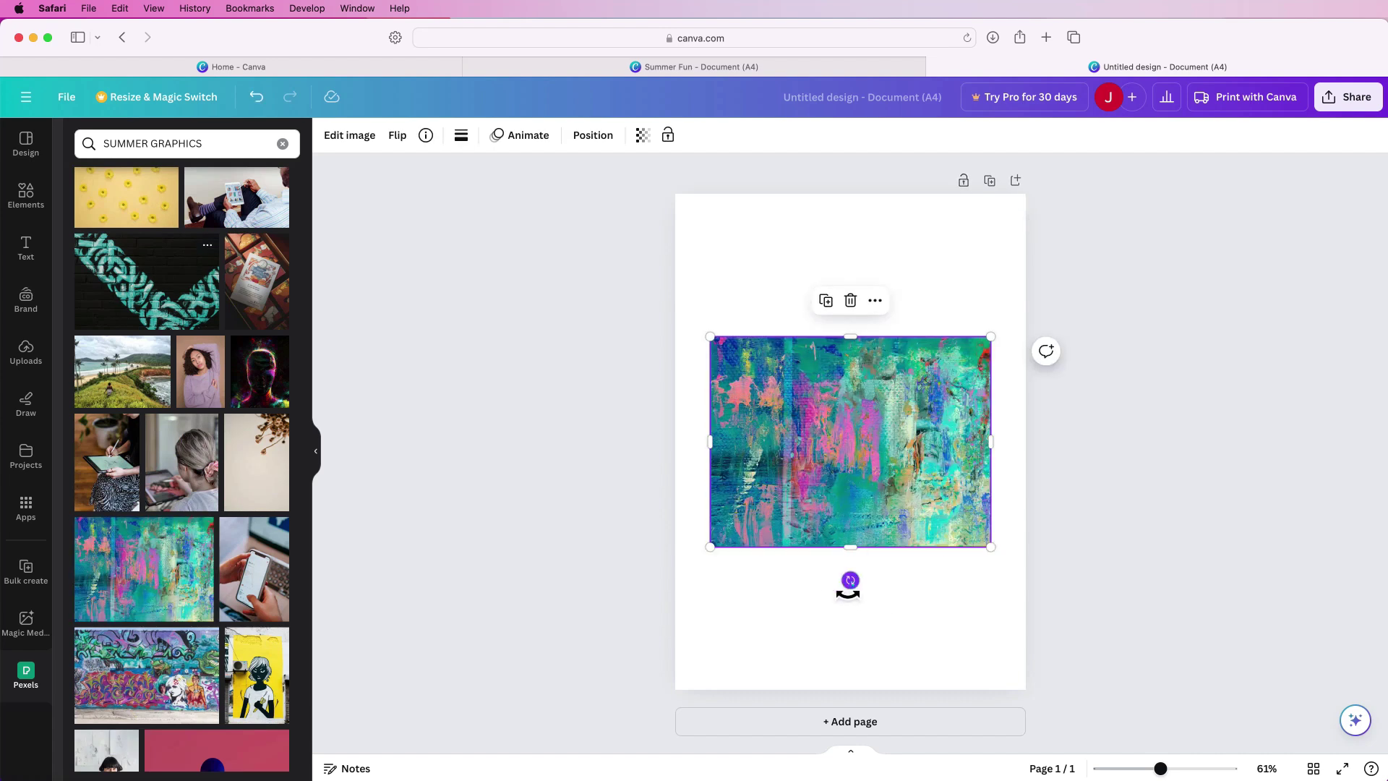
pyautogui.moveTo(848, 591); pyautogui.dragTo(743, 429)
pyautogui.moveTo(746, 302); pyautogui.dragTo(683, 189)
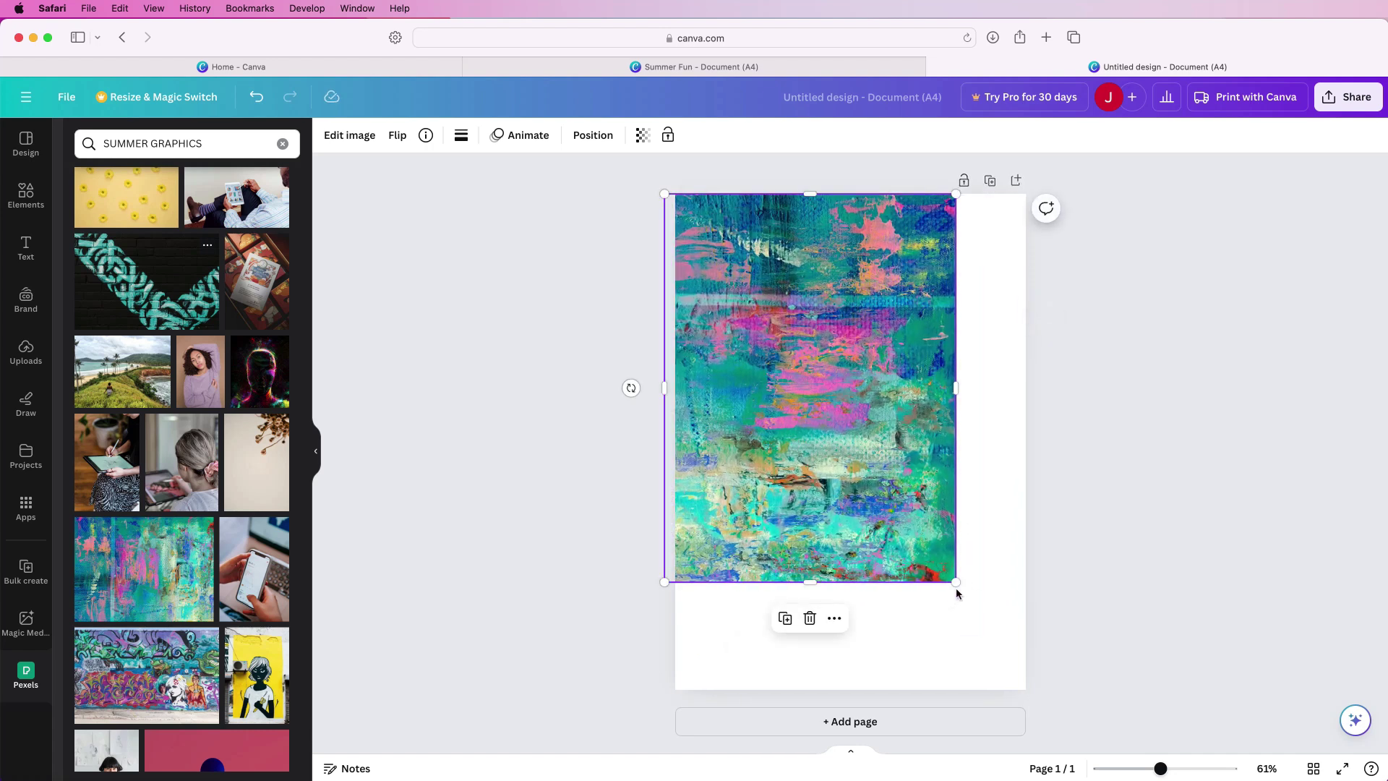
pyautogui.moveTo(962, 587); pyautogui.dragTo(1042, 718)
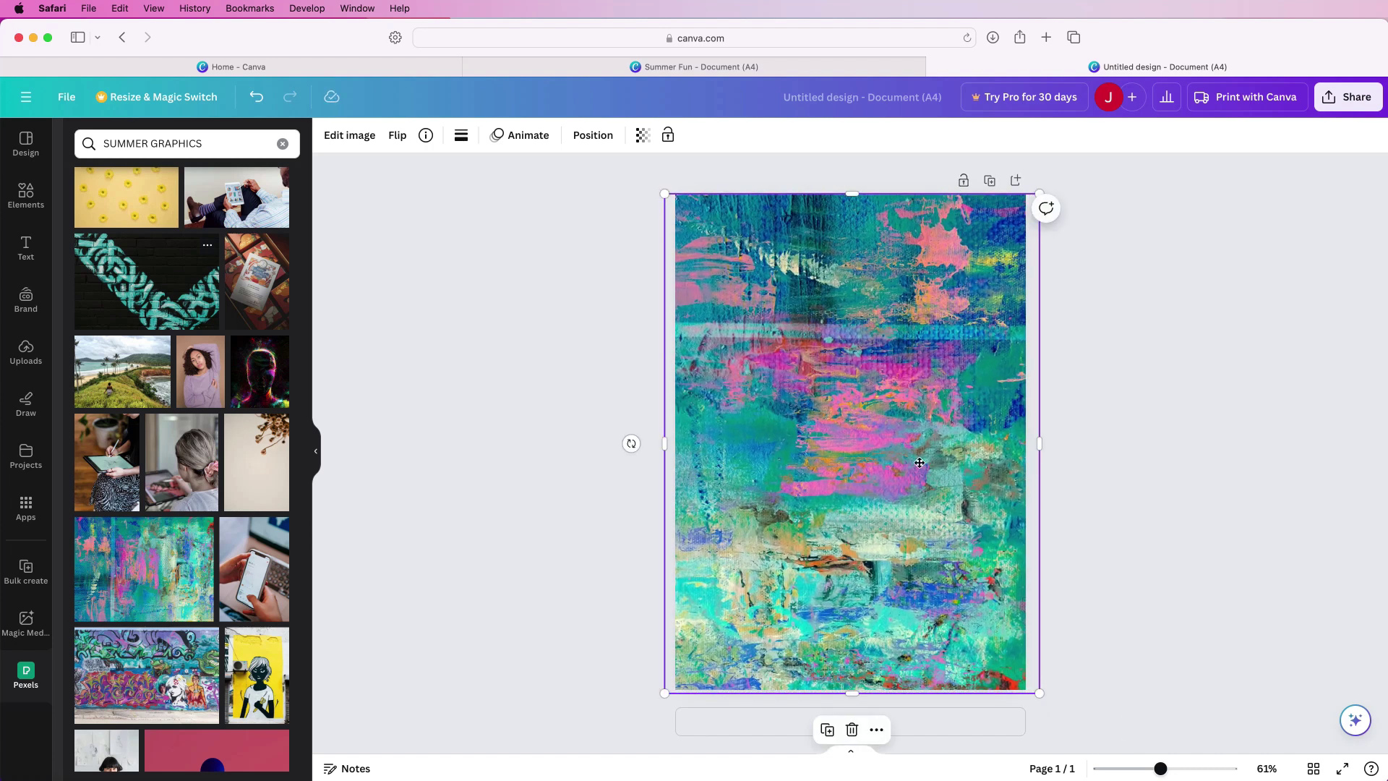
# Add a heading text box reading 'SUMMER' to the page
pyautogui.click(25, 244)
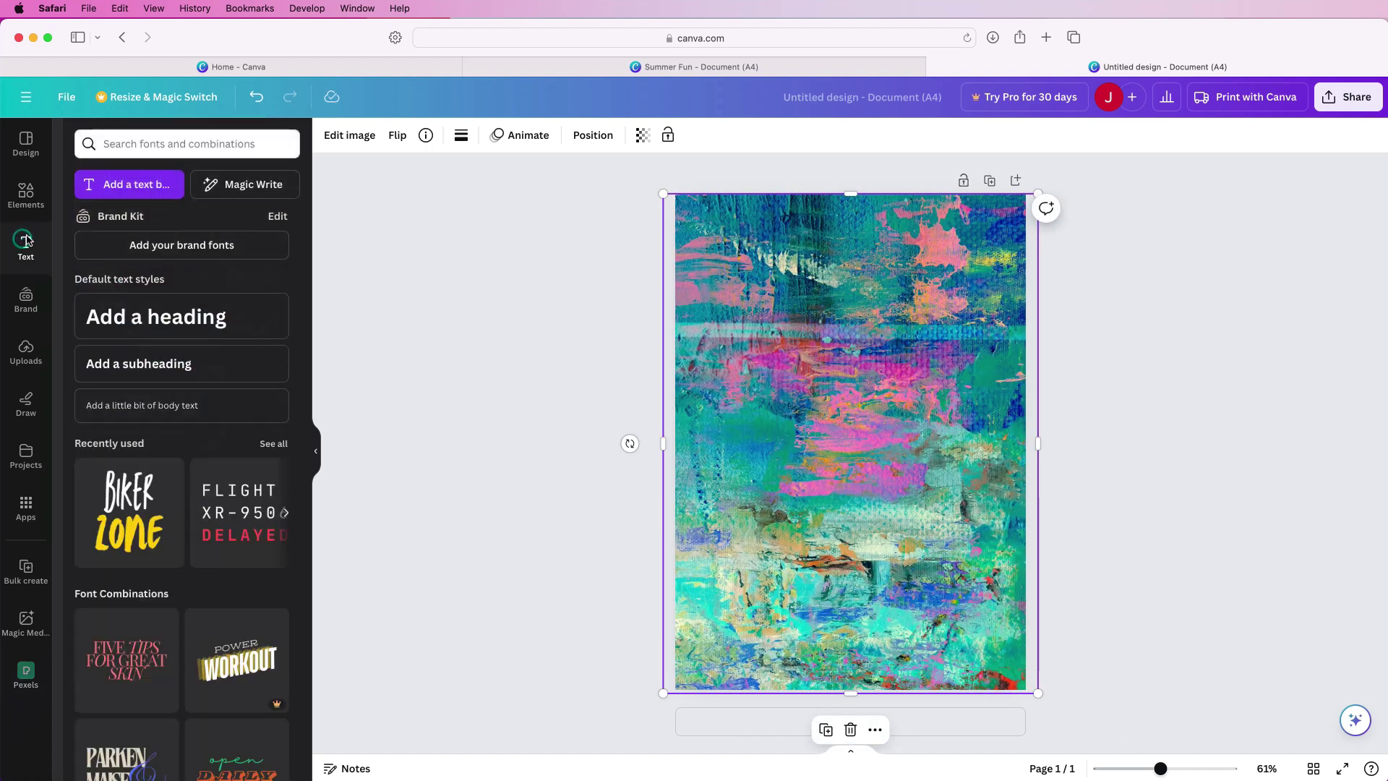
pyautogui.click(153, 316)
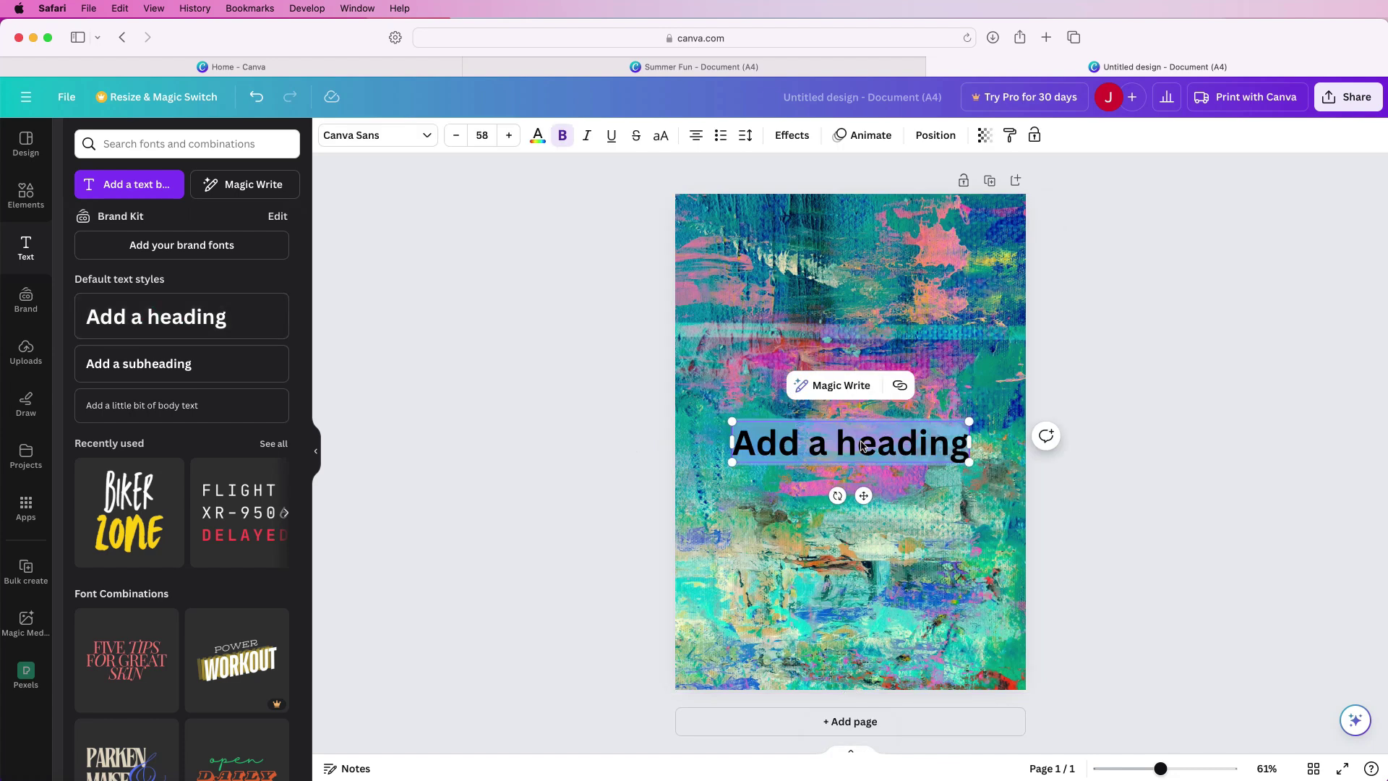
pyautogui.write('SUMMER')
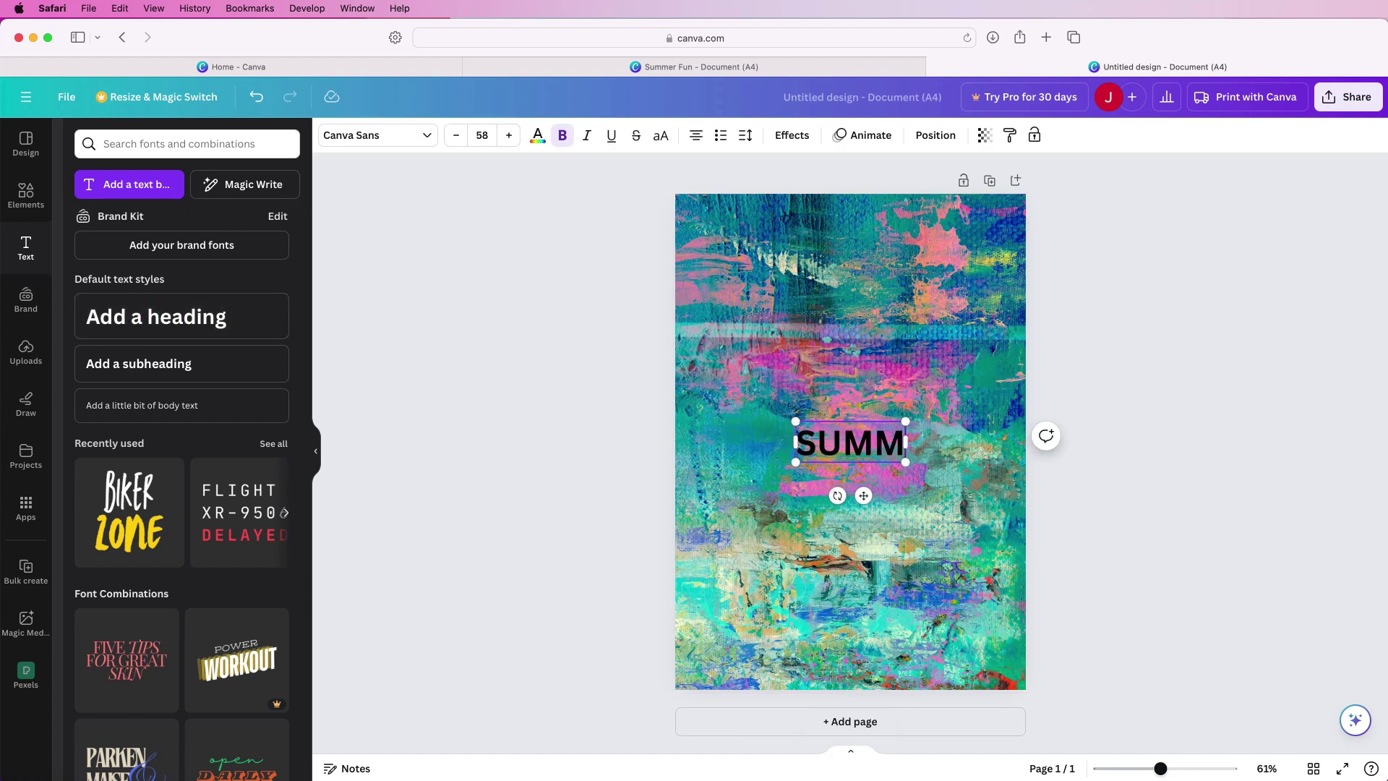
# Make the SUMMER heading text white using the Document colours
pyautogui.click(538, 135)
pyautogui.click(157, 223)
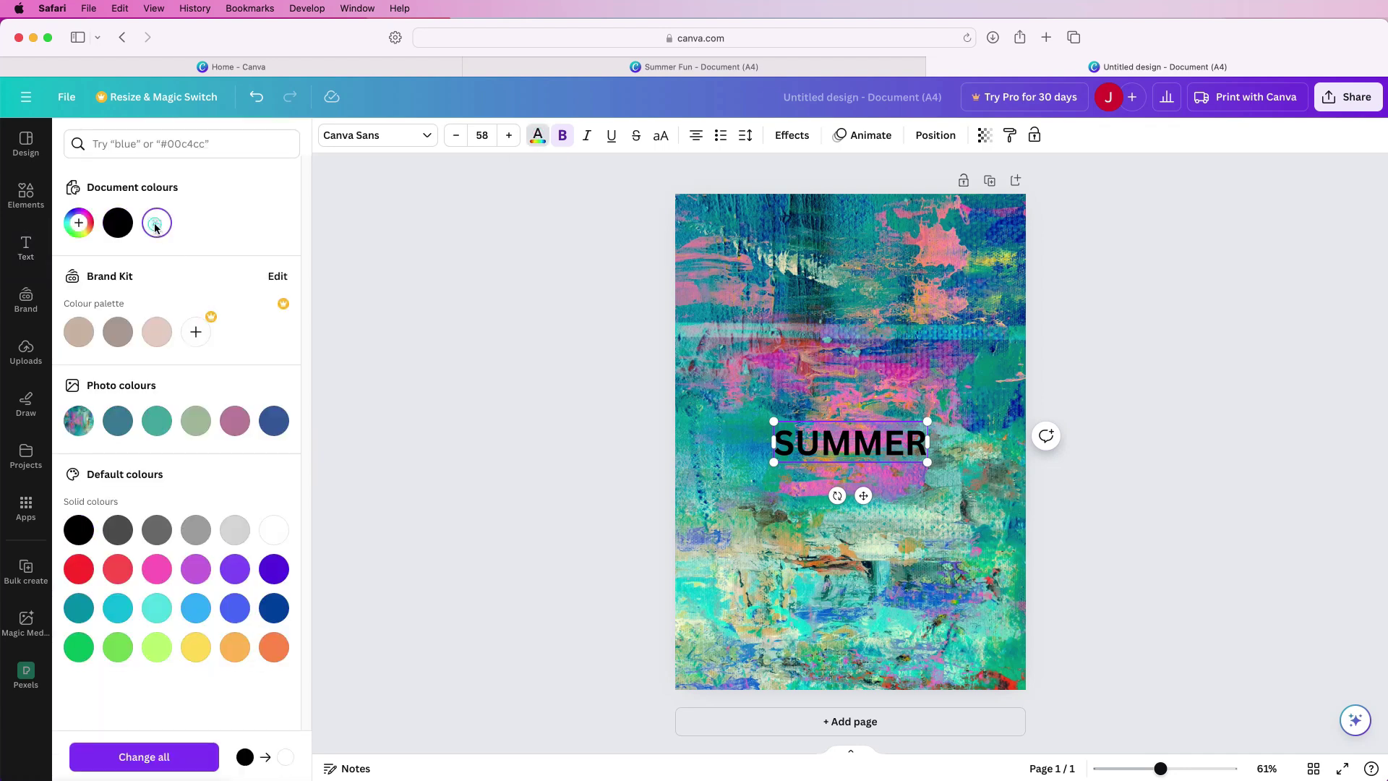
pyautogui.click(590, 432)
pyautogui.click(607, 448)
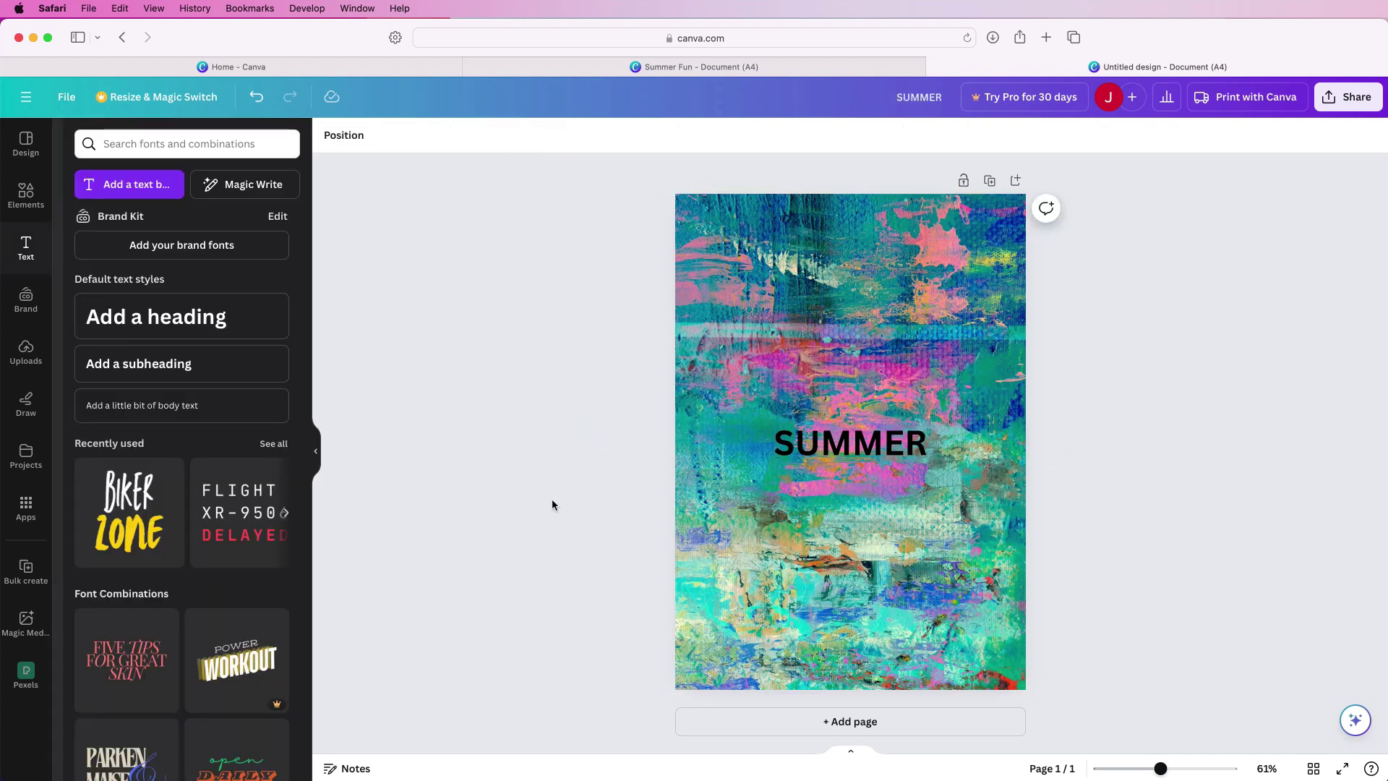
pyautogui.click(850, 446)
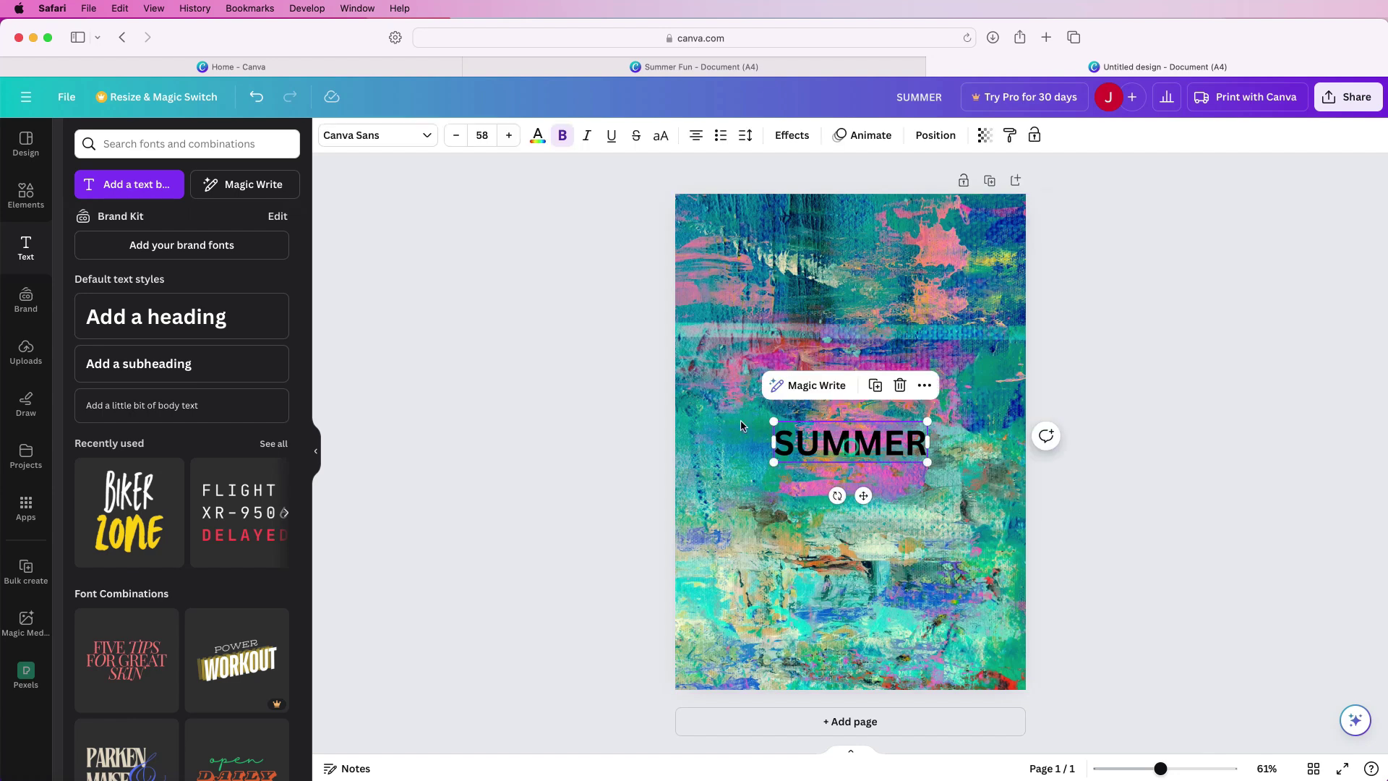
pyautogui.click(535, 138)
pyautogui.click(158, 224)
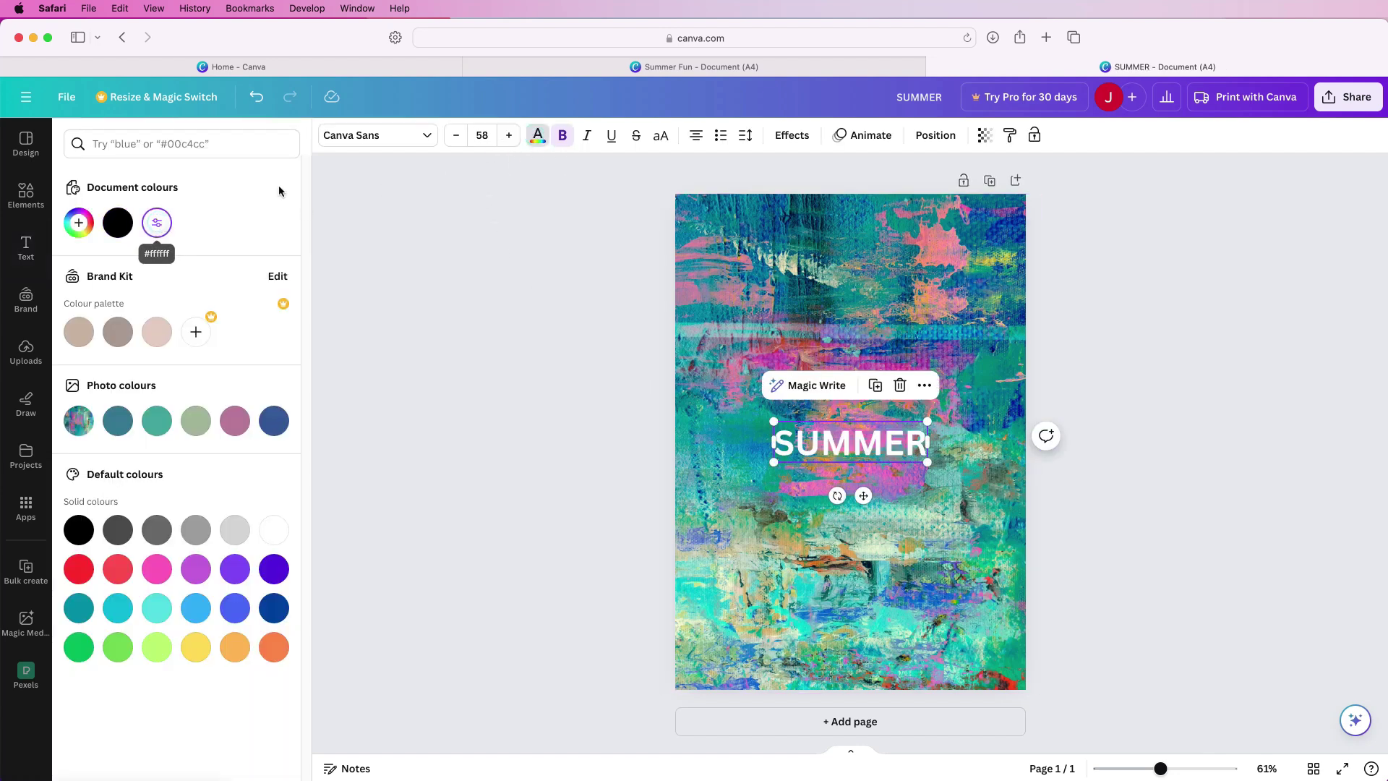
pyautogui.click(428, 137)
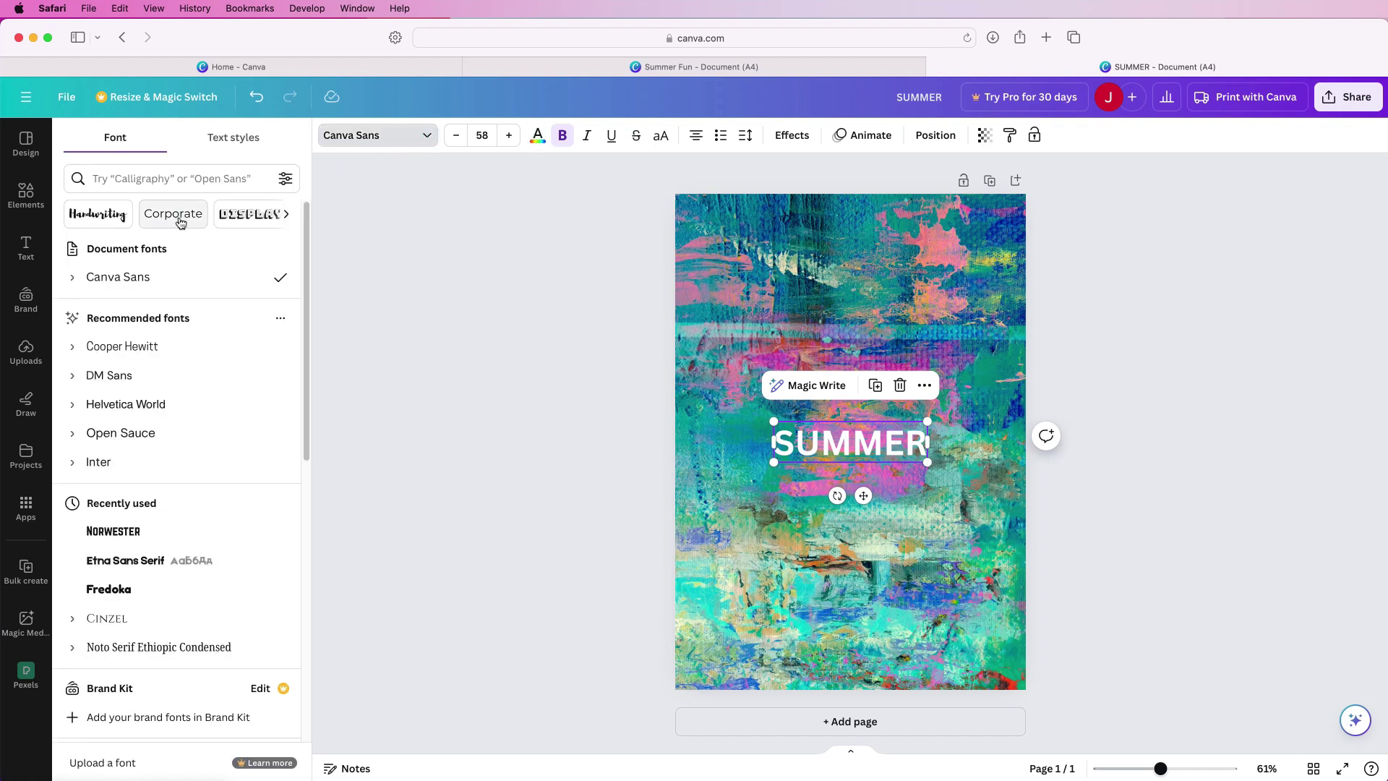
# Set SUMMER to the Norwester font at size 110 and move it up and left
pyautogui.scroll(-3, 305, 470)
pyautogui.scroll(-1, 307, 492)
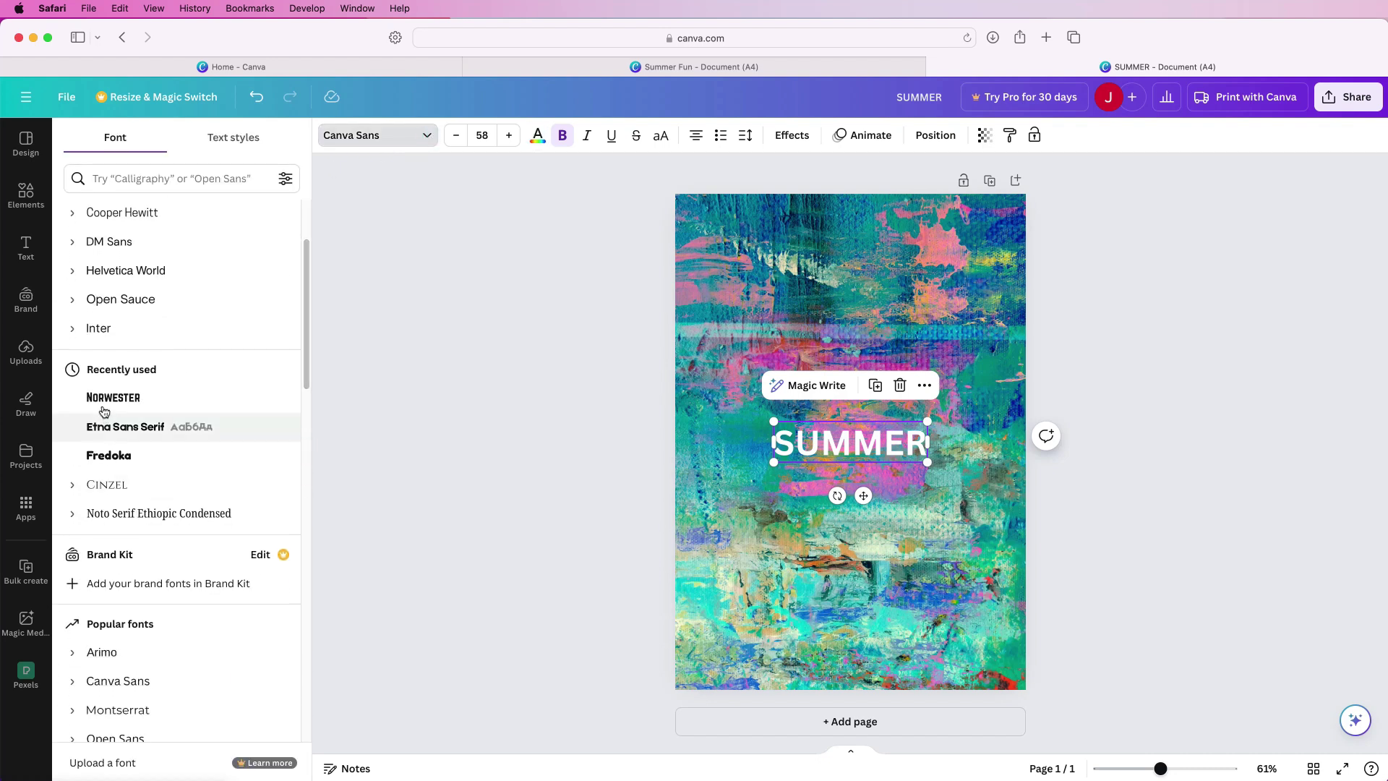
pyautogui.click(110, 400)
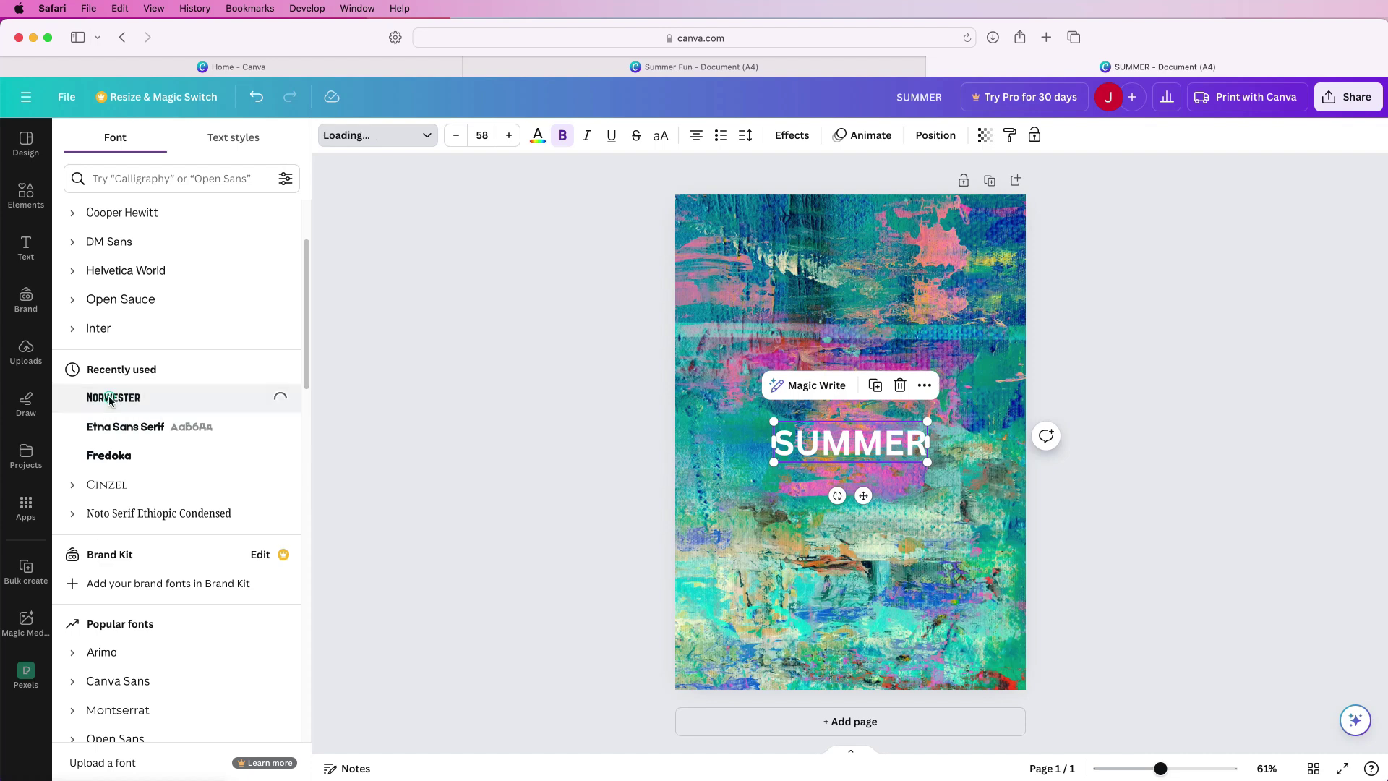
pyautogui.click(488, 135)
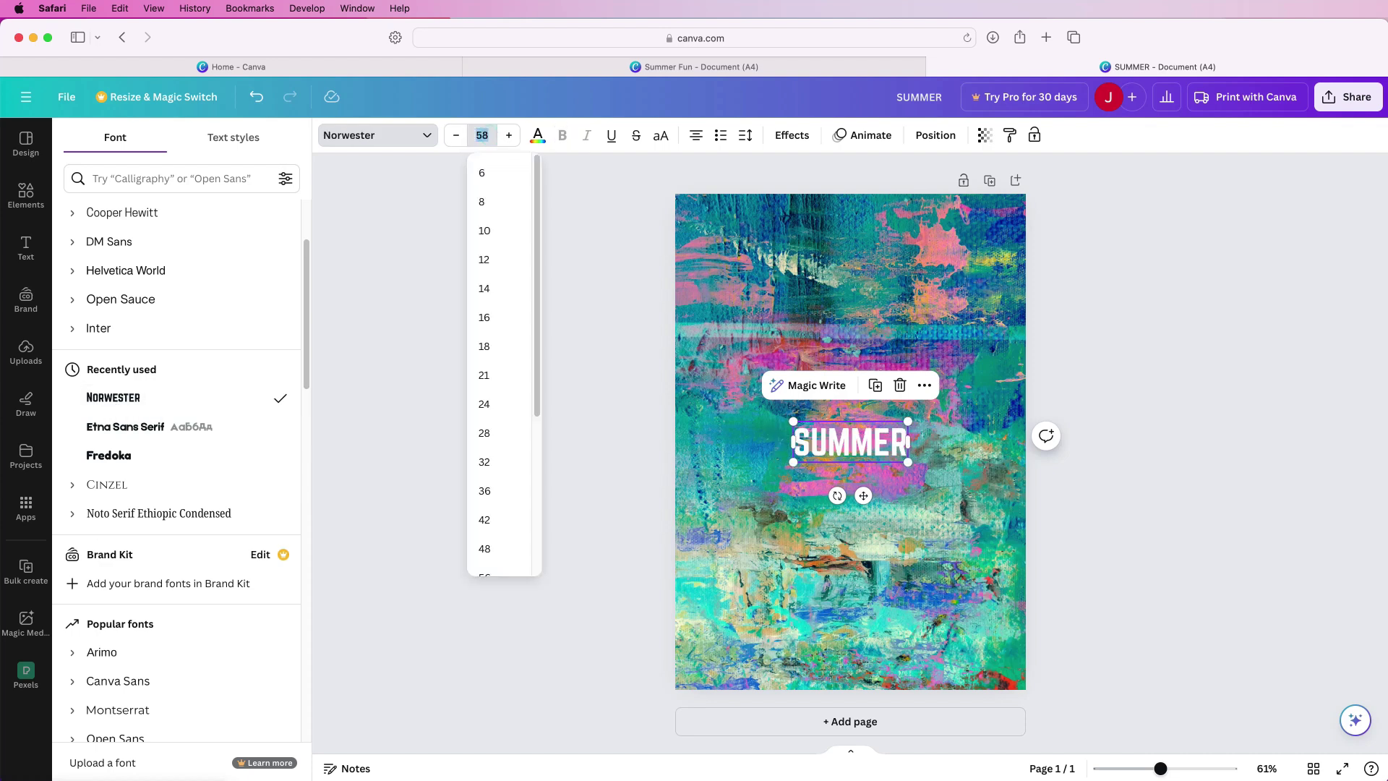
pyautogui.press('Return')
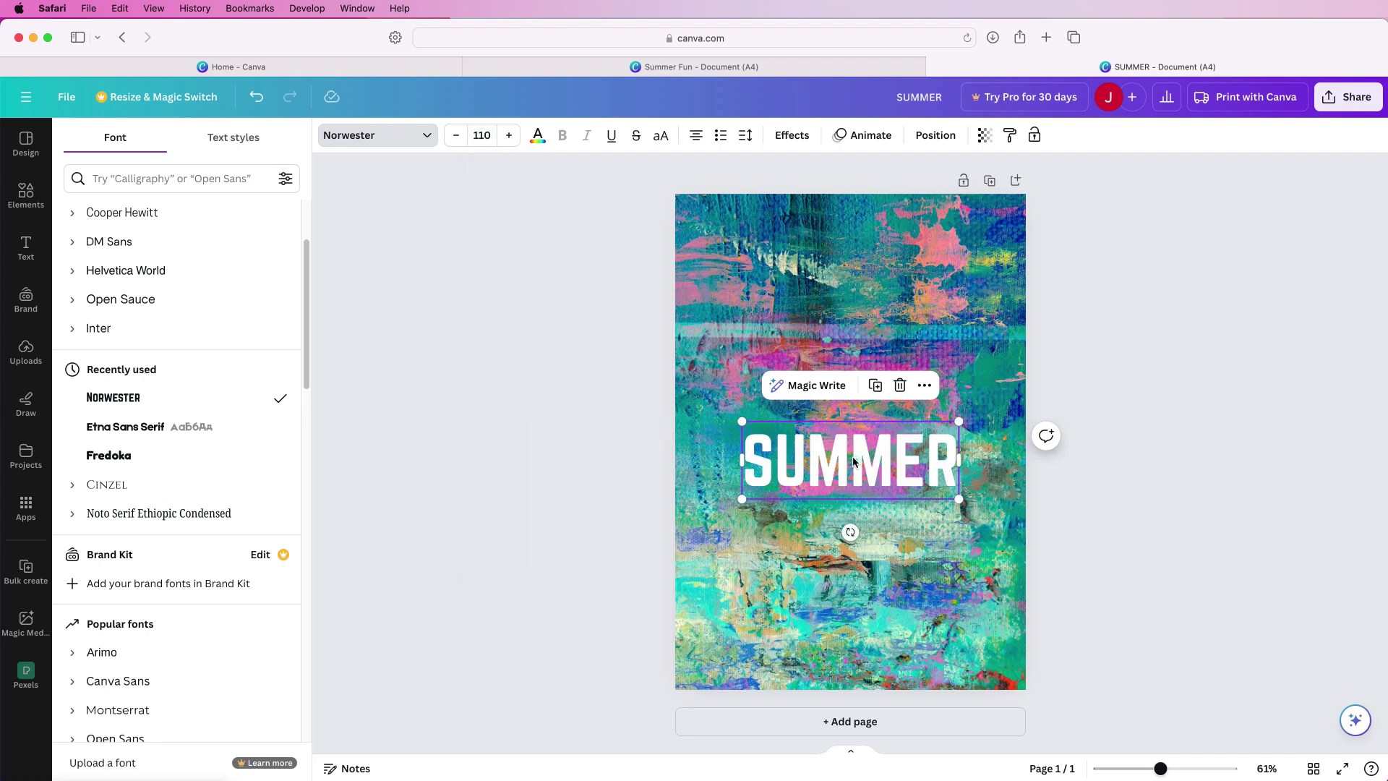
pyautogui.moveTo(854, 461); pyautogui.dragTo(815, 409)
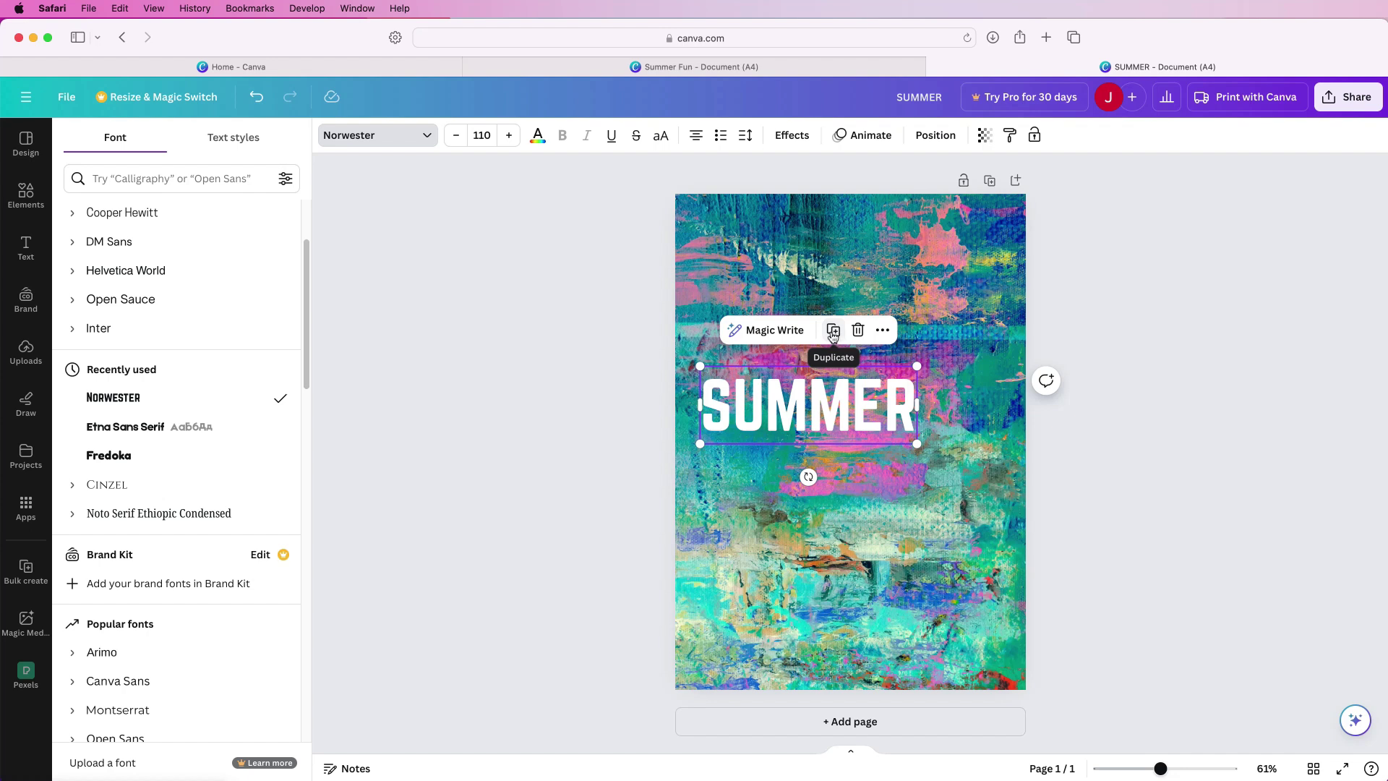
# Duplicate SUMMER directly beneath itself and change the copy's text to FESTIVAL
pyautogui.click(612, 418)
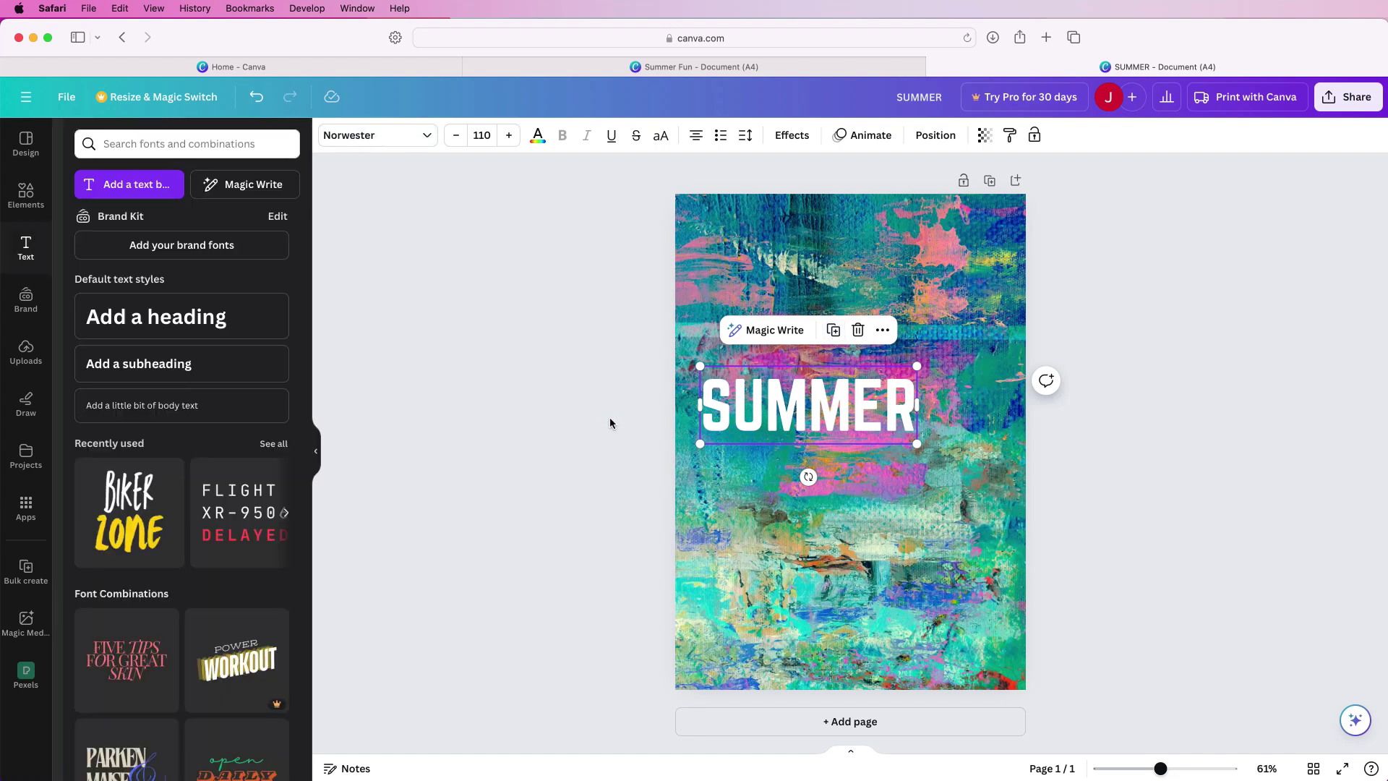
pyautogui.click(609, 418)
pyautogui.click(816, 406)
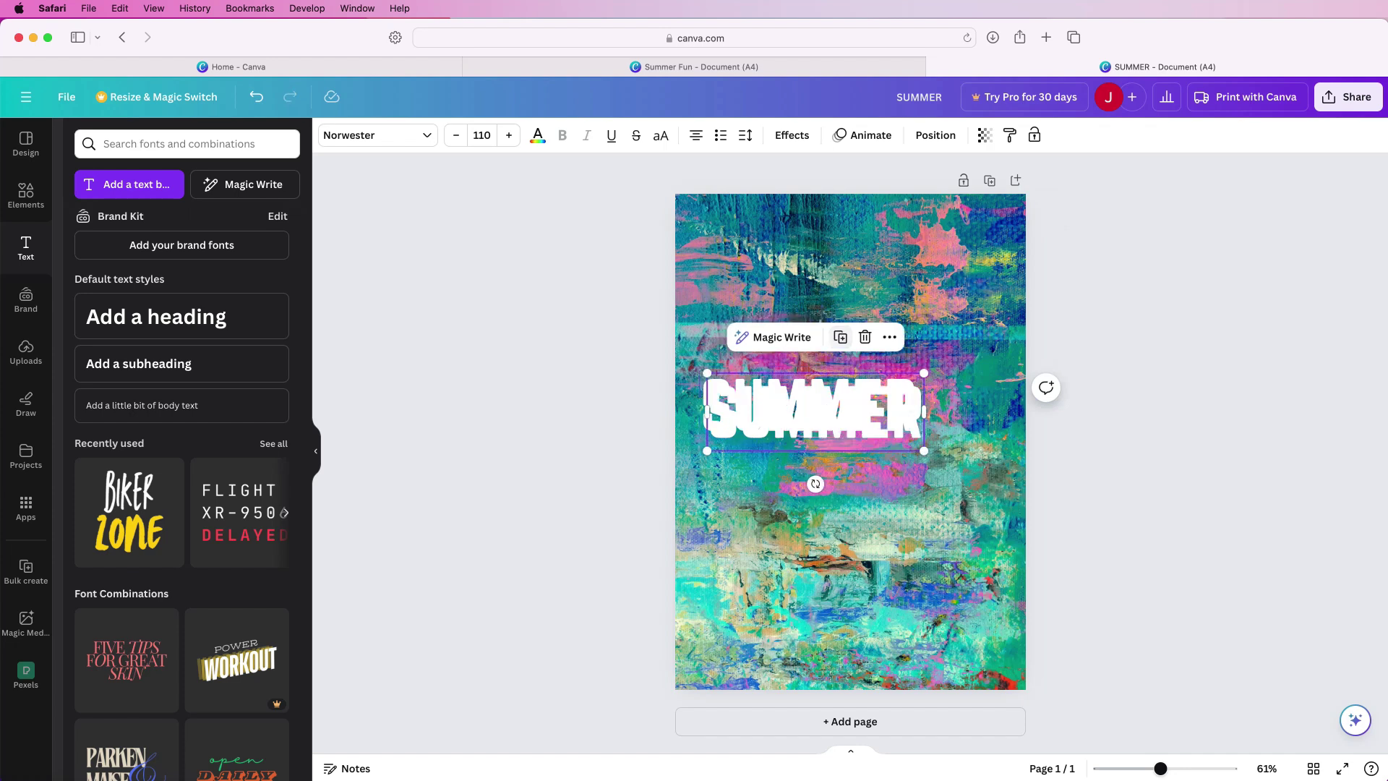
pyautogui.click(833, 330)
pyautogui.moveTo(808, 475); pyautogui.dragTo(808, 469)
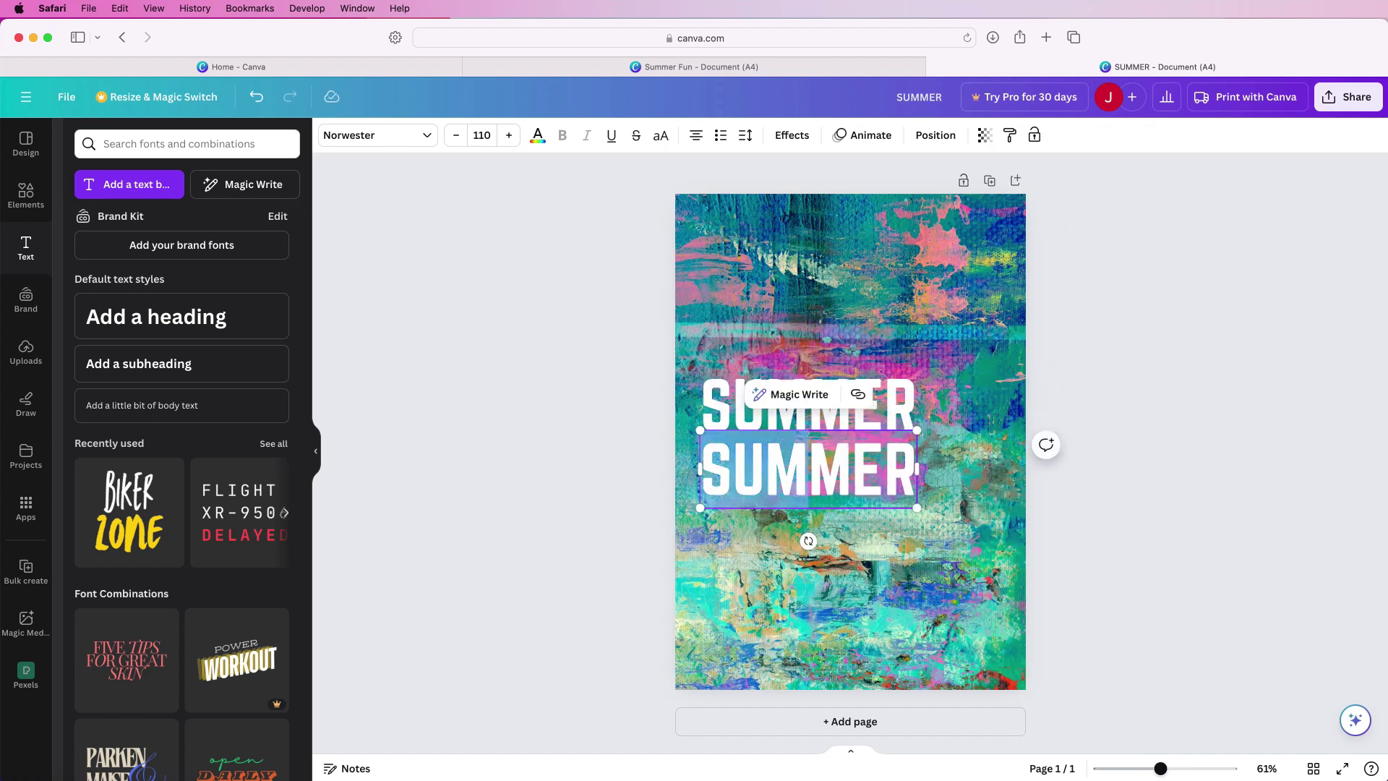
pyautogui.click(808, 470)
pyautogui.press('super+a')
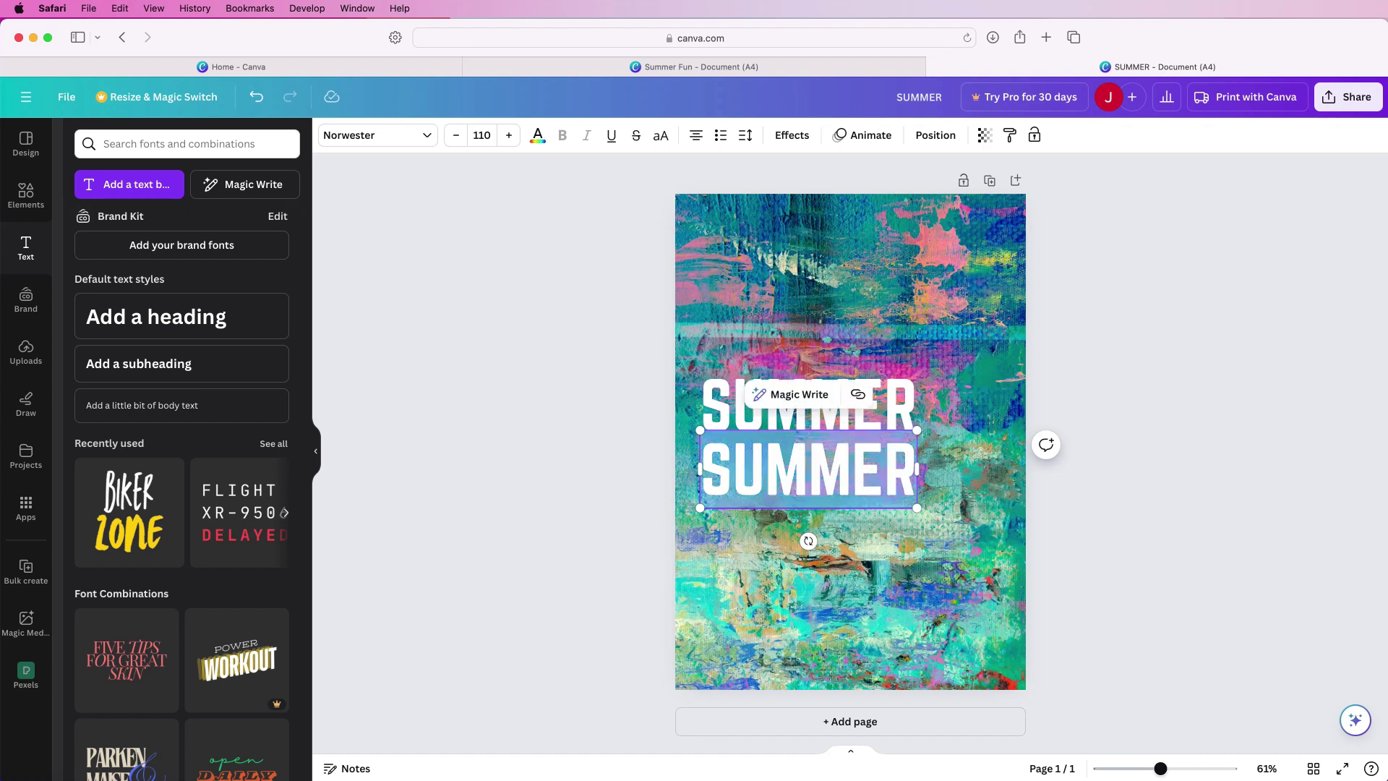
pyautogui.write('FESTIVAL')
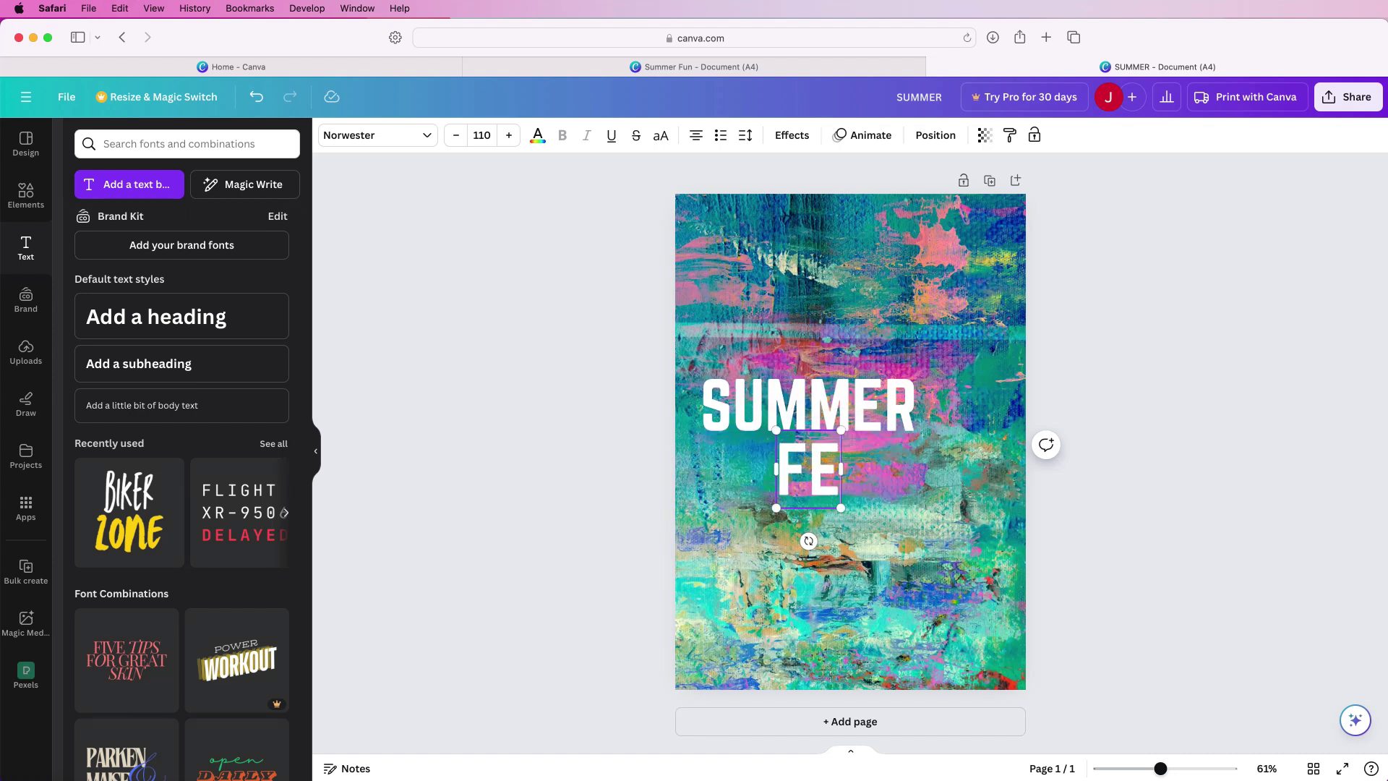
pyautogui.click(603, 433)
# Duplicate FESTIVAL, move the copy below it and retype it as MAYHEM
pyautogui.click(785, 462)
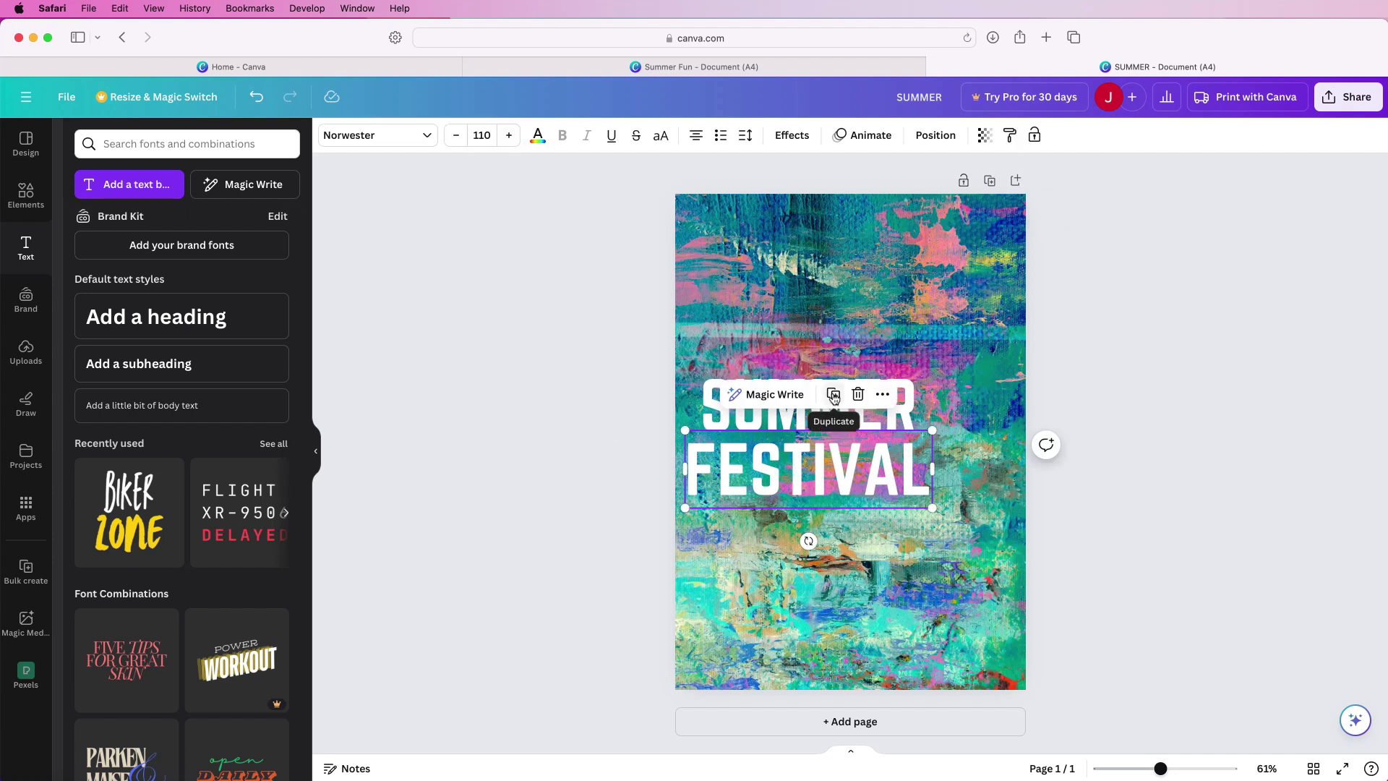
pyautogui.click(833, 394)
pyautogui.moveTo(831, 474); pyautogui.dragTo(825, 556)
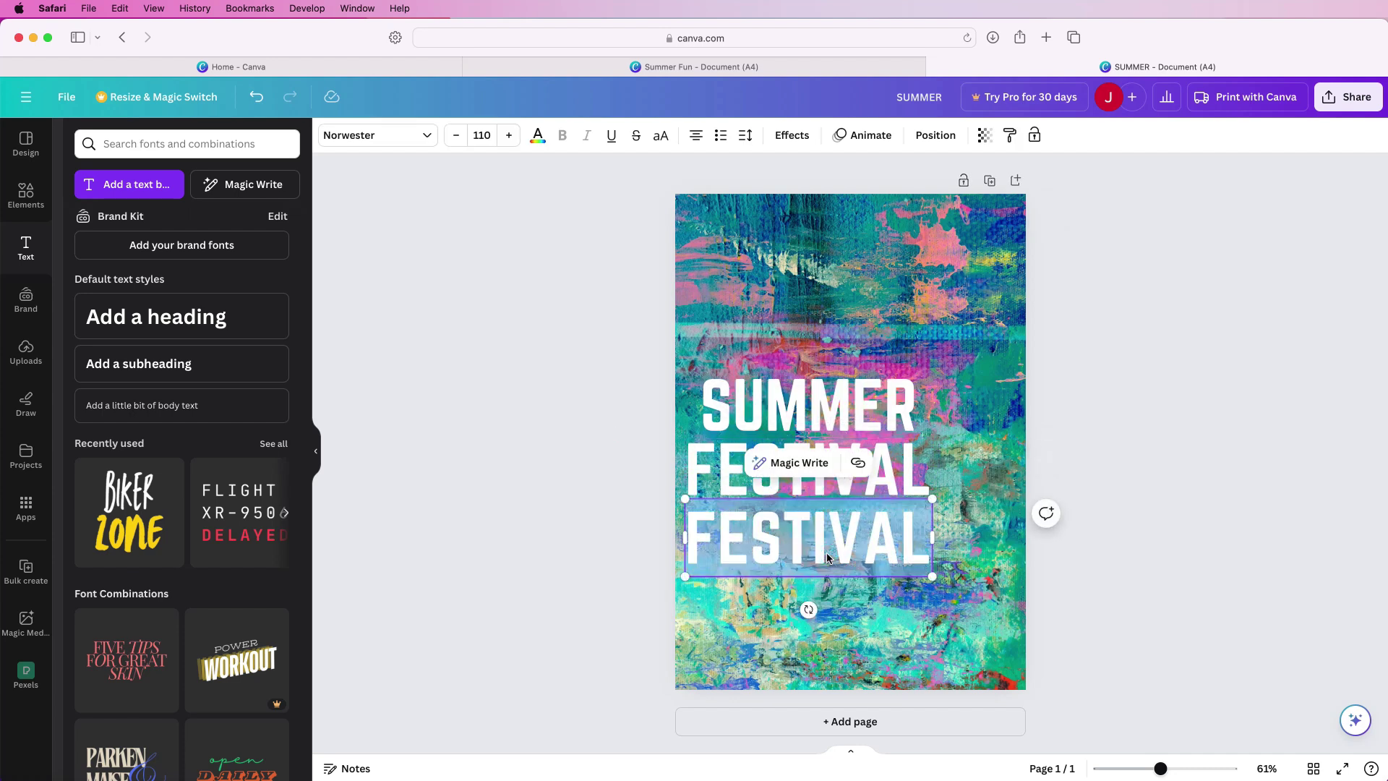
pyautogui.write('MAYHEM')
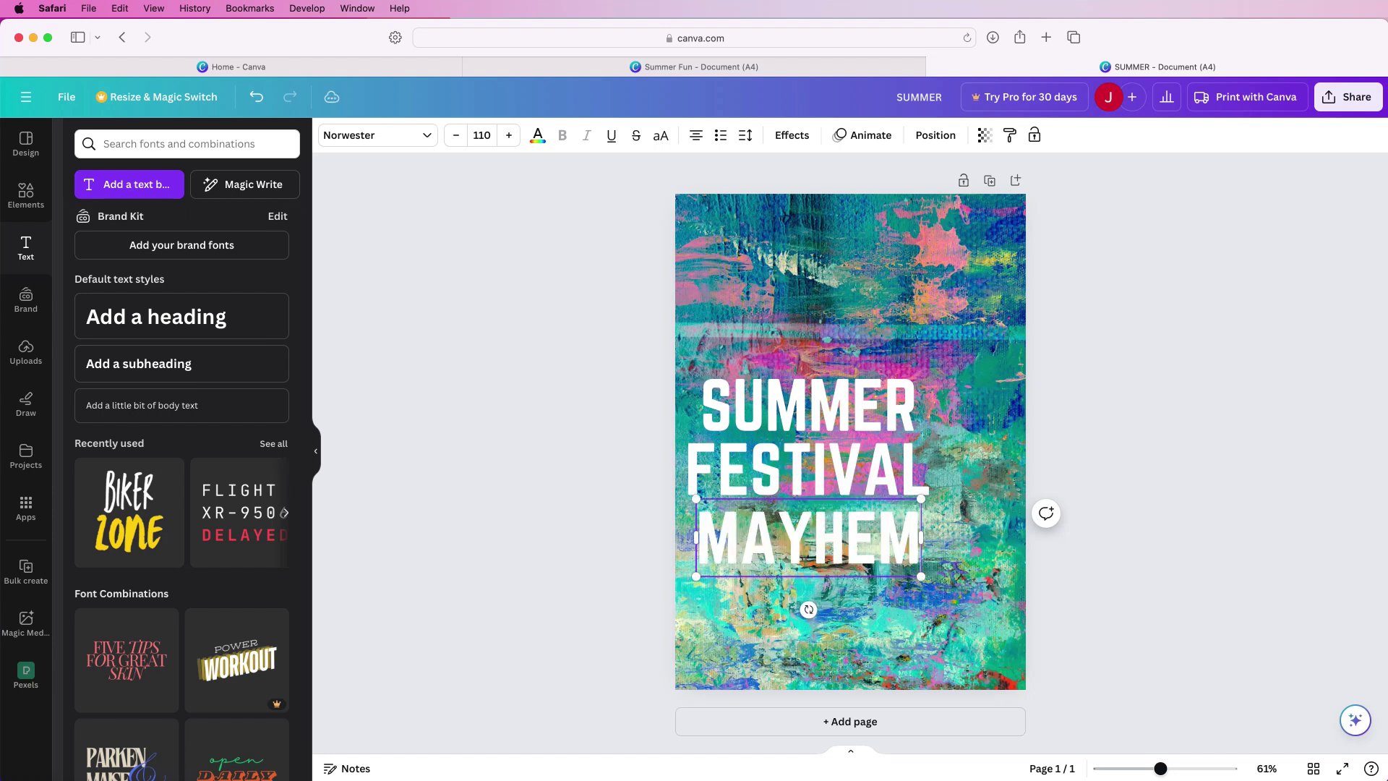
pyautogui.click(592, 522)
# Duplicate MAYHEM and place the spare copy at the poster's top right
pyautogui.click(788, 541)
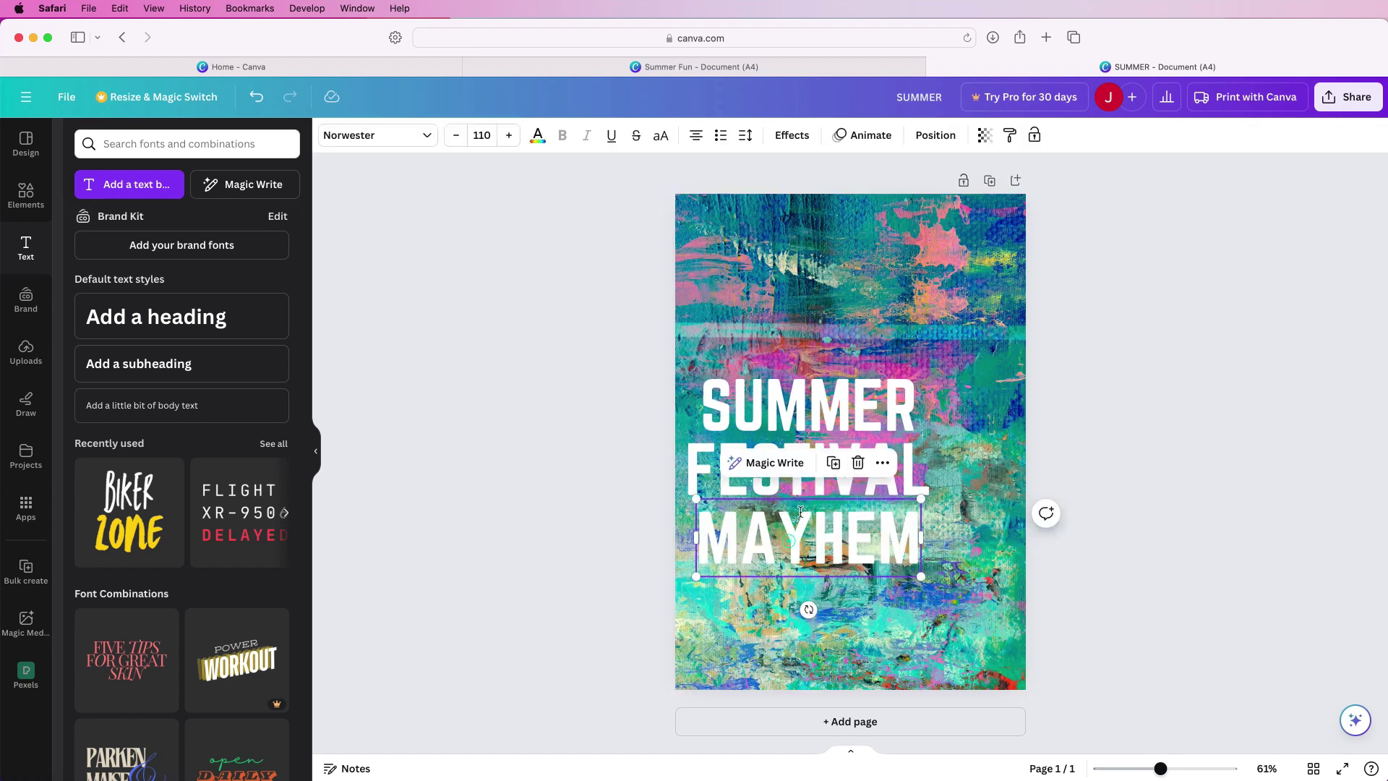
pyautogui.click(837, 466)
pyautogui.moveTo(822, 553); pyautogui.dragTo(910, 256)
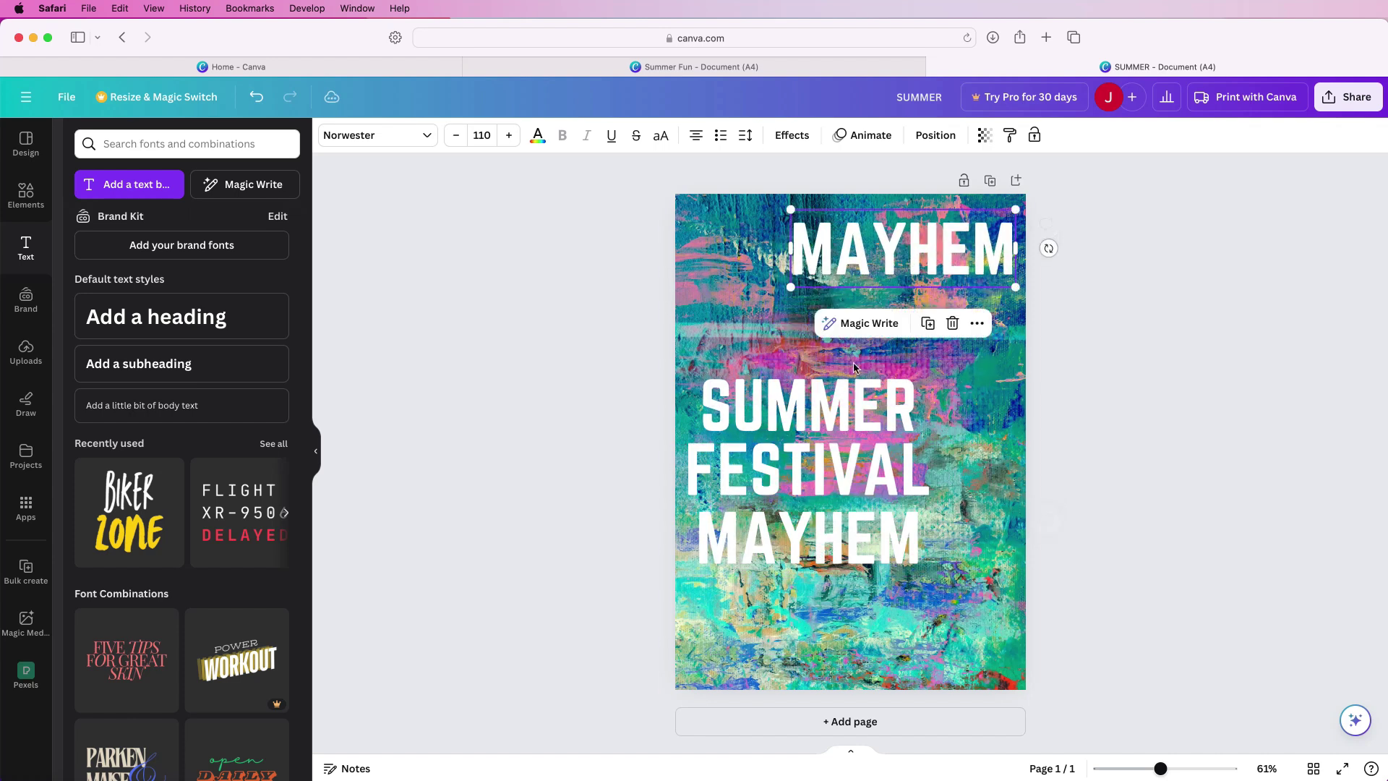
pyautogui.click(797, 403)
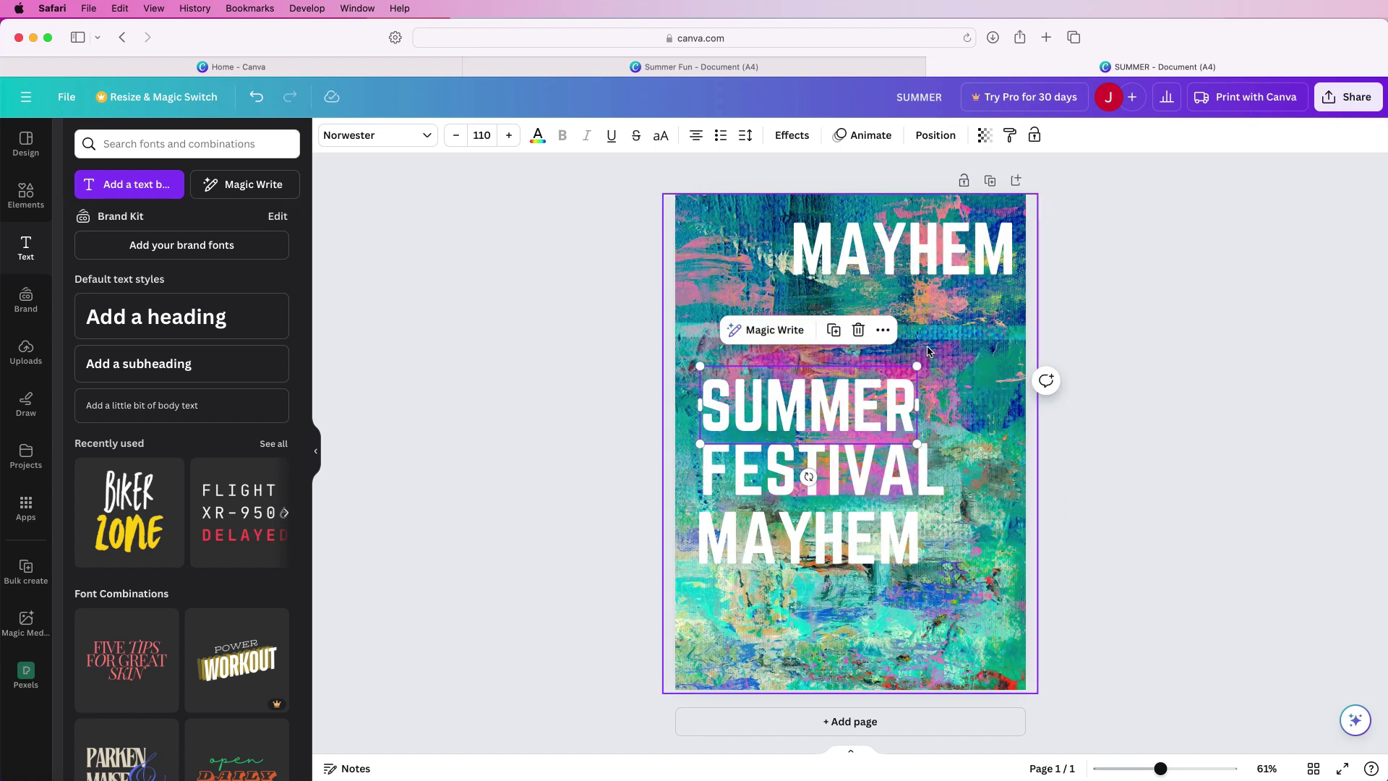
# Space SUMMER, FESTIVAL and MAYHEM evenly, align them left, group them, and raise the group
pyautogui.moveTo(928, 353); pyautogui.dragTo(873, 541)
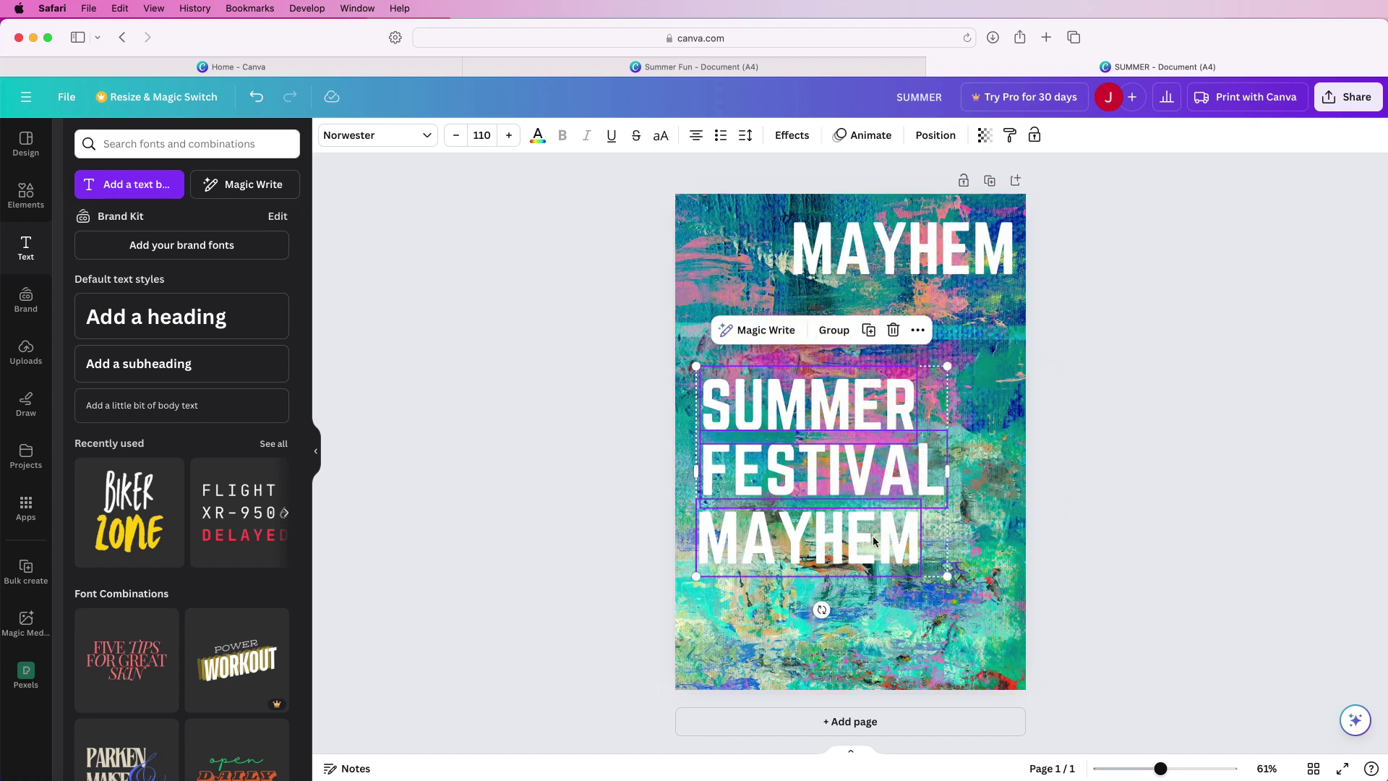
pyautogui.click(934, 137)
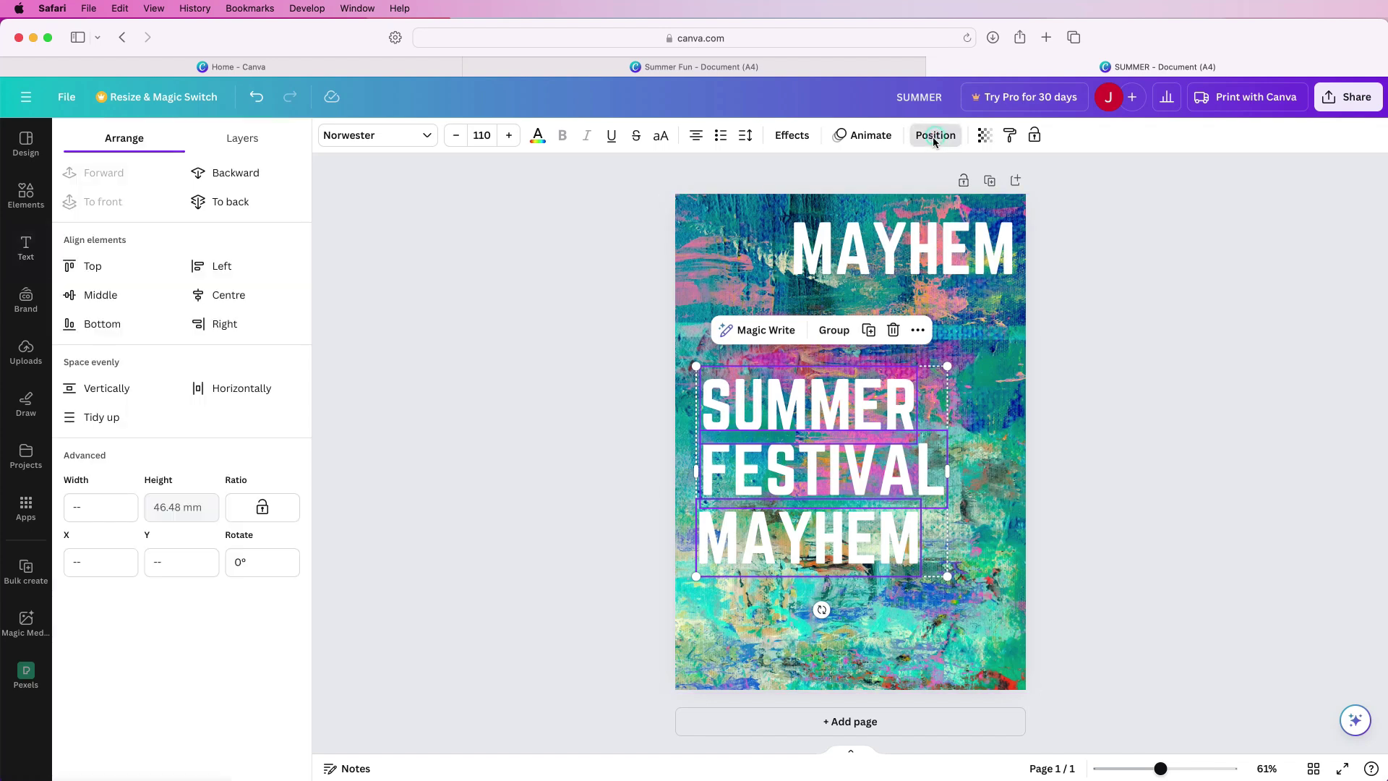
pyautogui.click(100, 392)
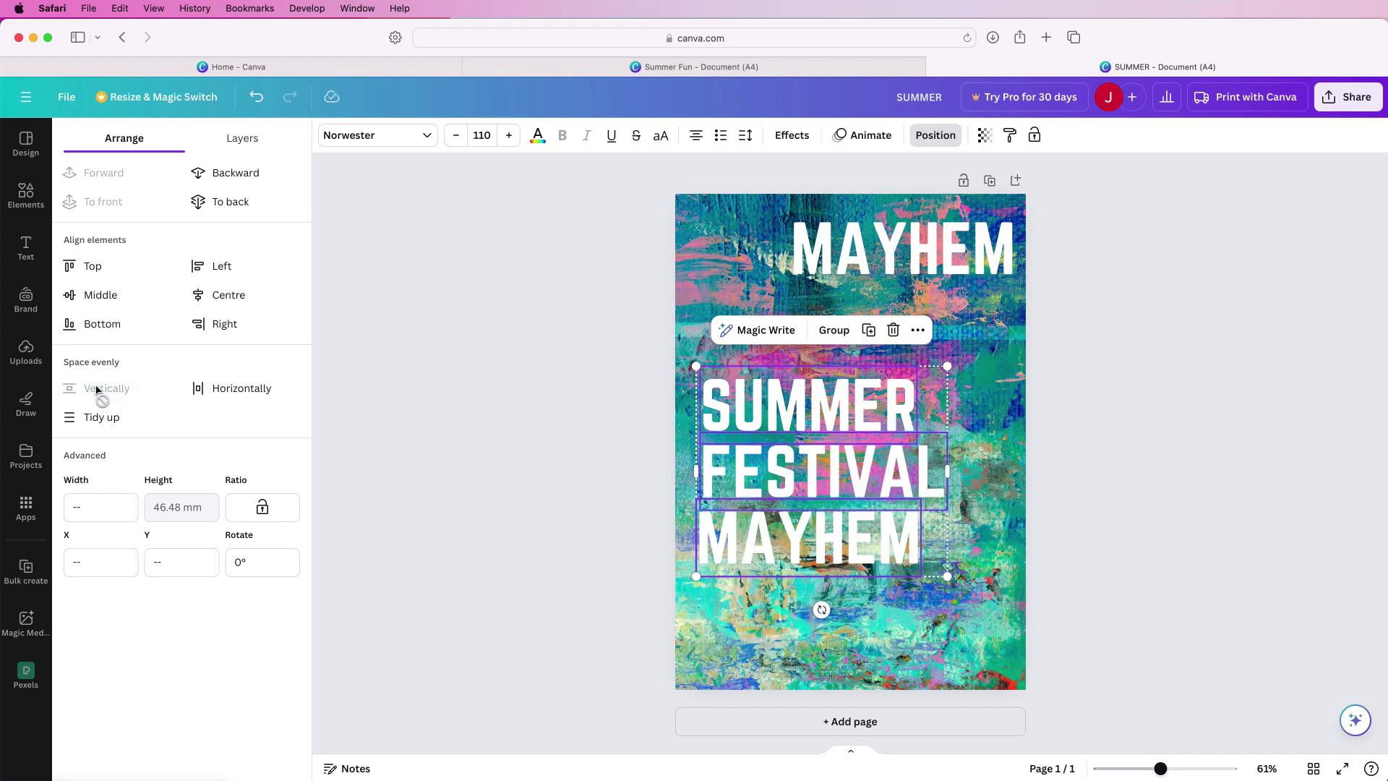
pyautogui.click(220, 269)
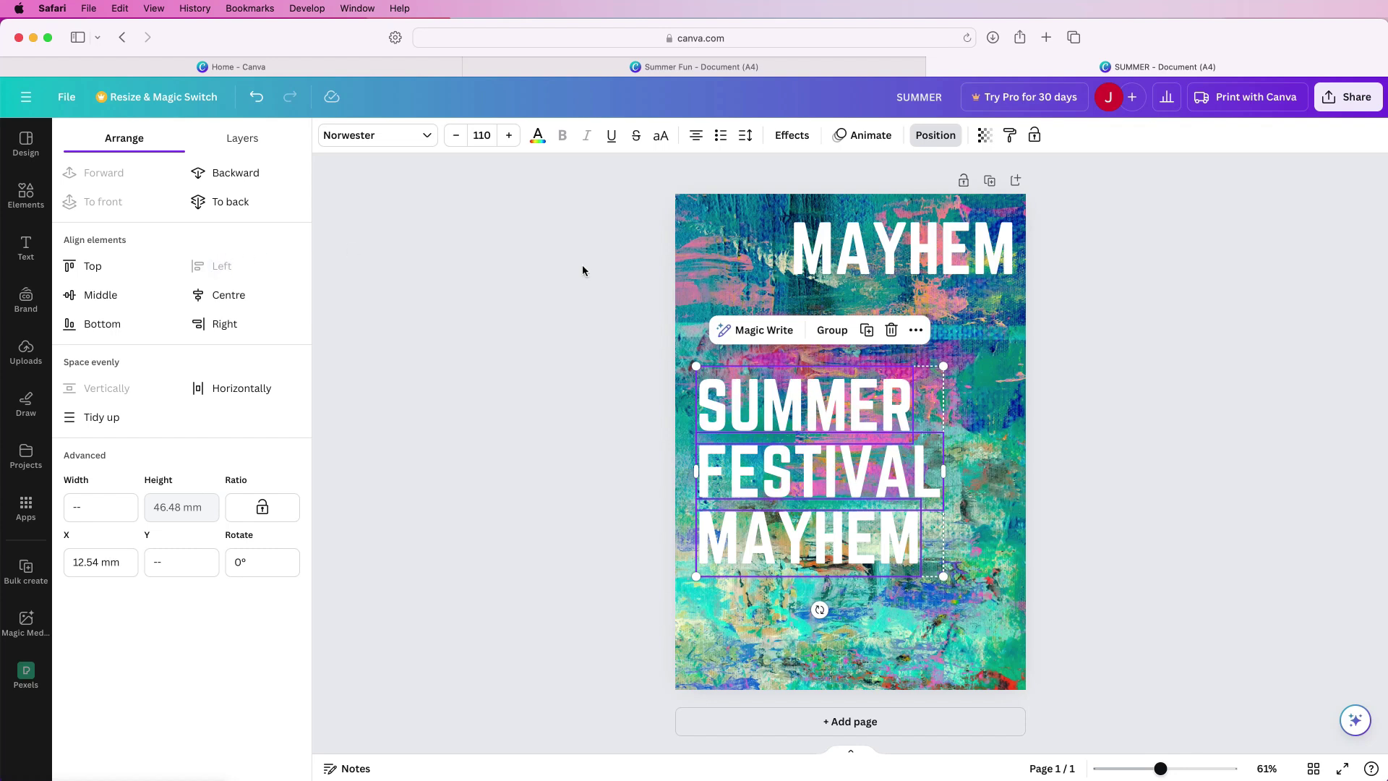
pyautogui.click(832, 333)
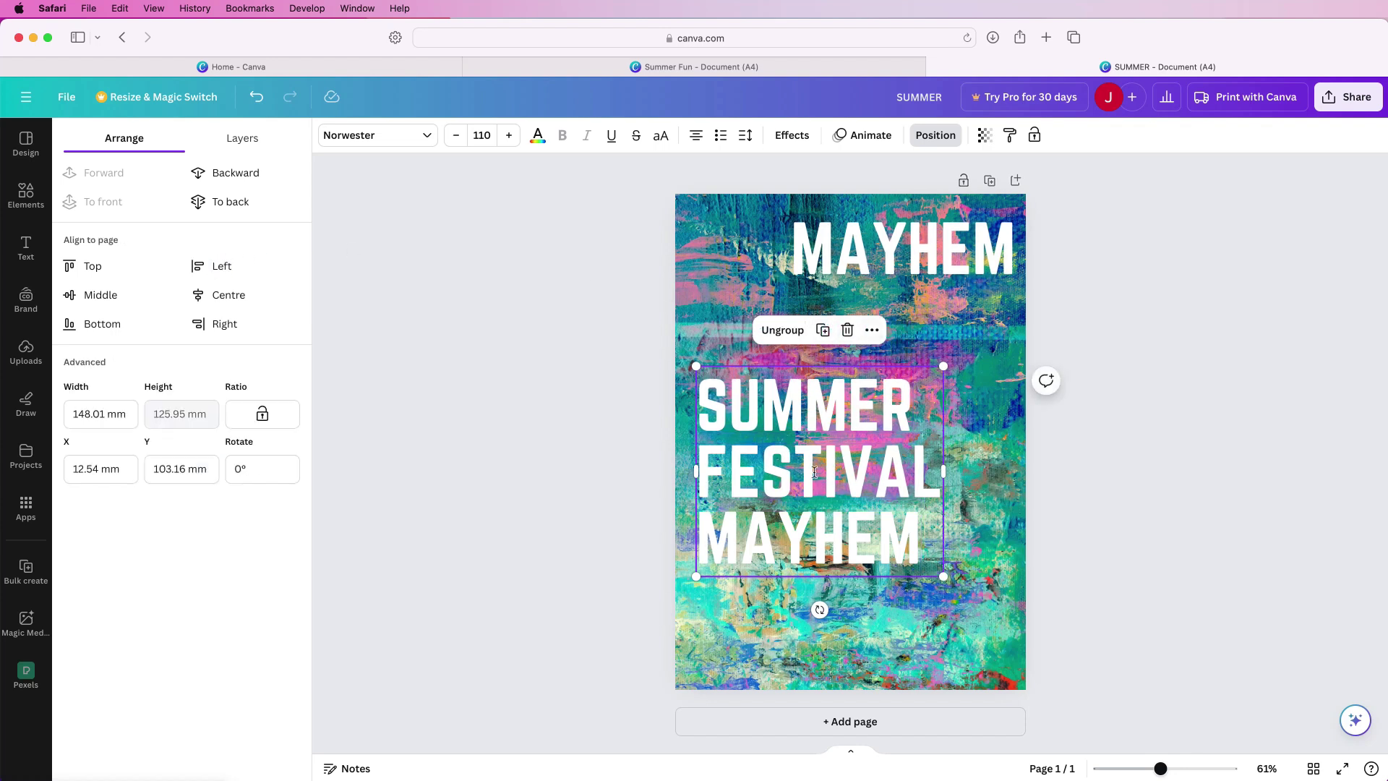
pyautogui.moveTo(798, 476); pyautogui.dragTo(803, 436)
# Retype the spare top MAYHEM as 'JULY 2024' at size 71 in the top-right corner
pyautogui.click(924, 256)
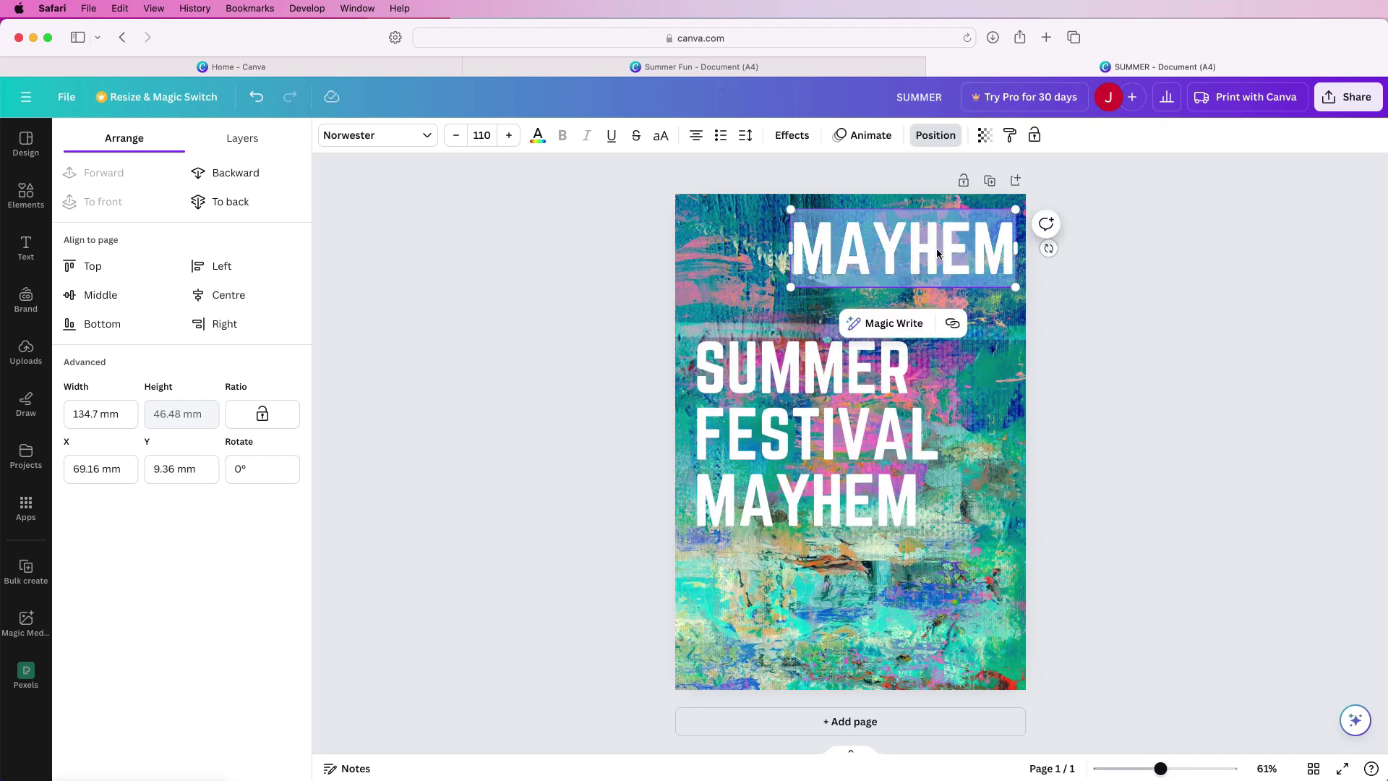
pyautogui.doubleClick(936, 248)
pyautogui.write('JULY 2024')
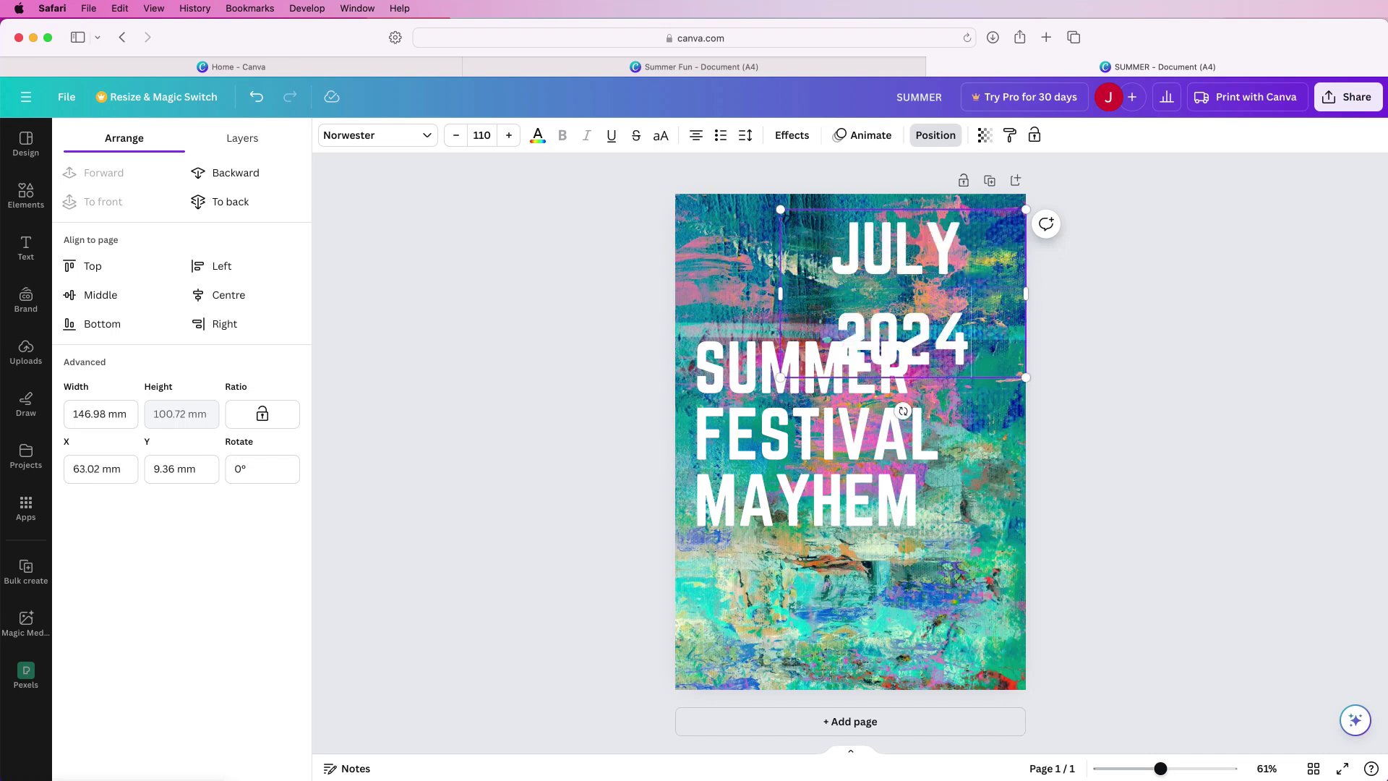
pyautogui.press('Escape')
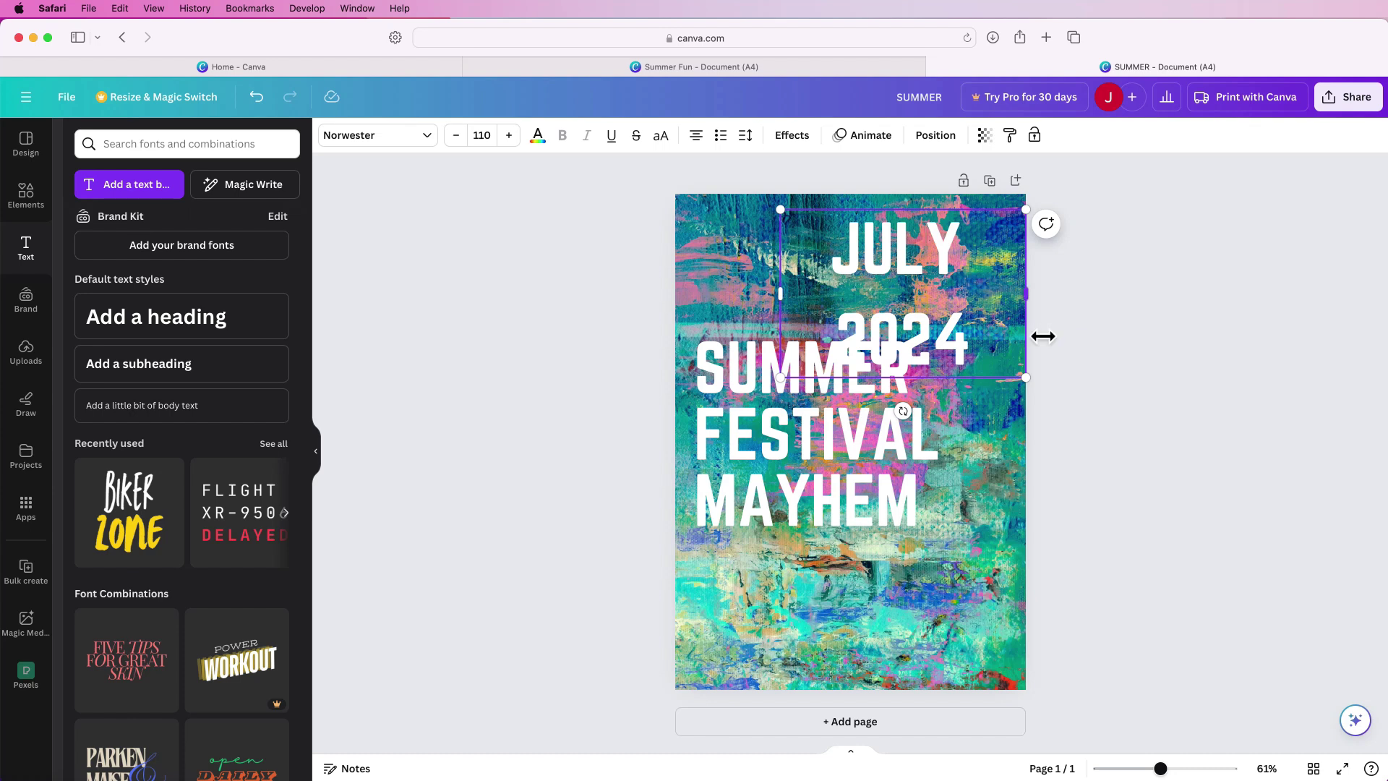
pyautogui.press('Return')
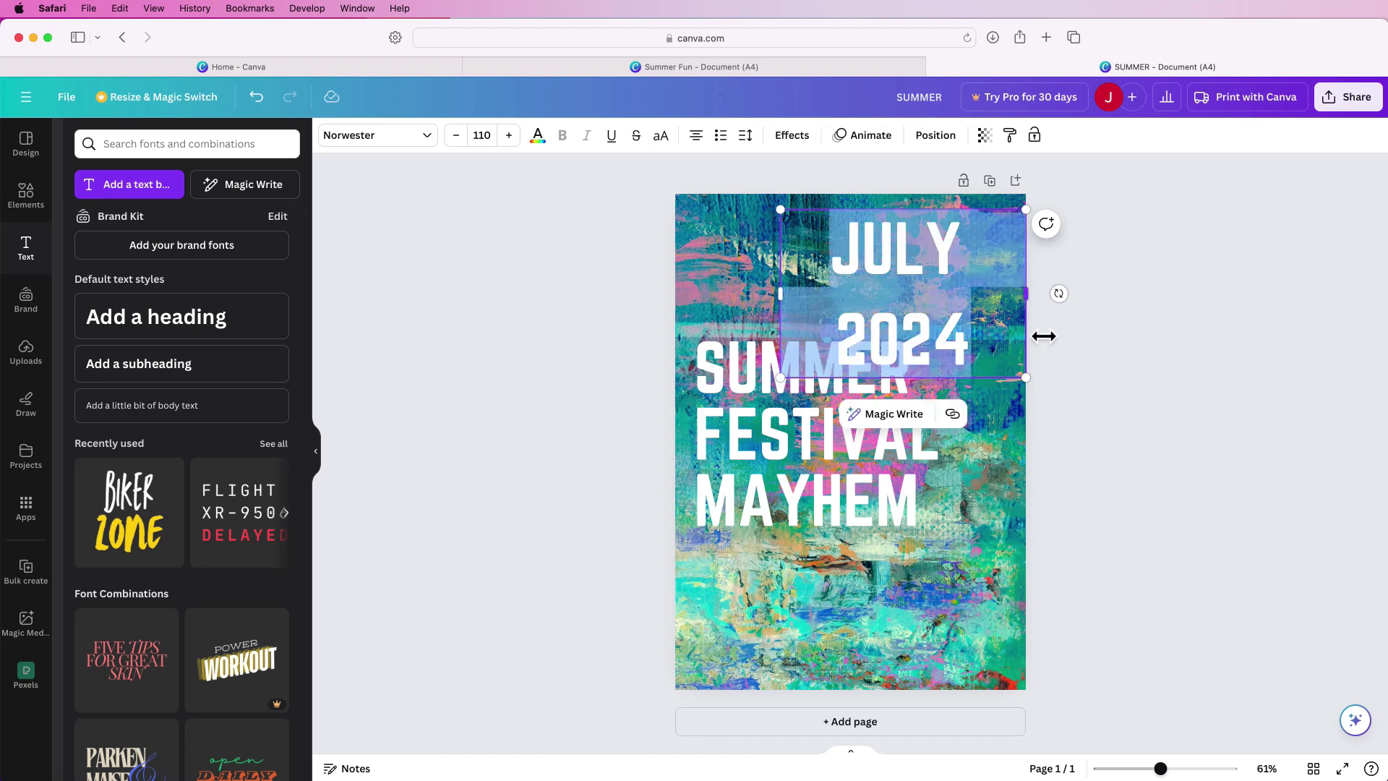
pyautogui.click(485, 135)
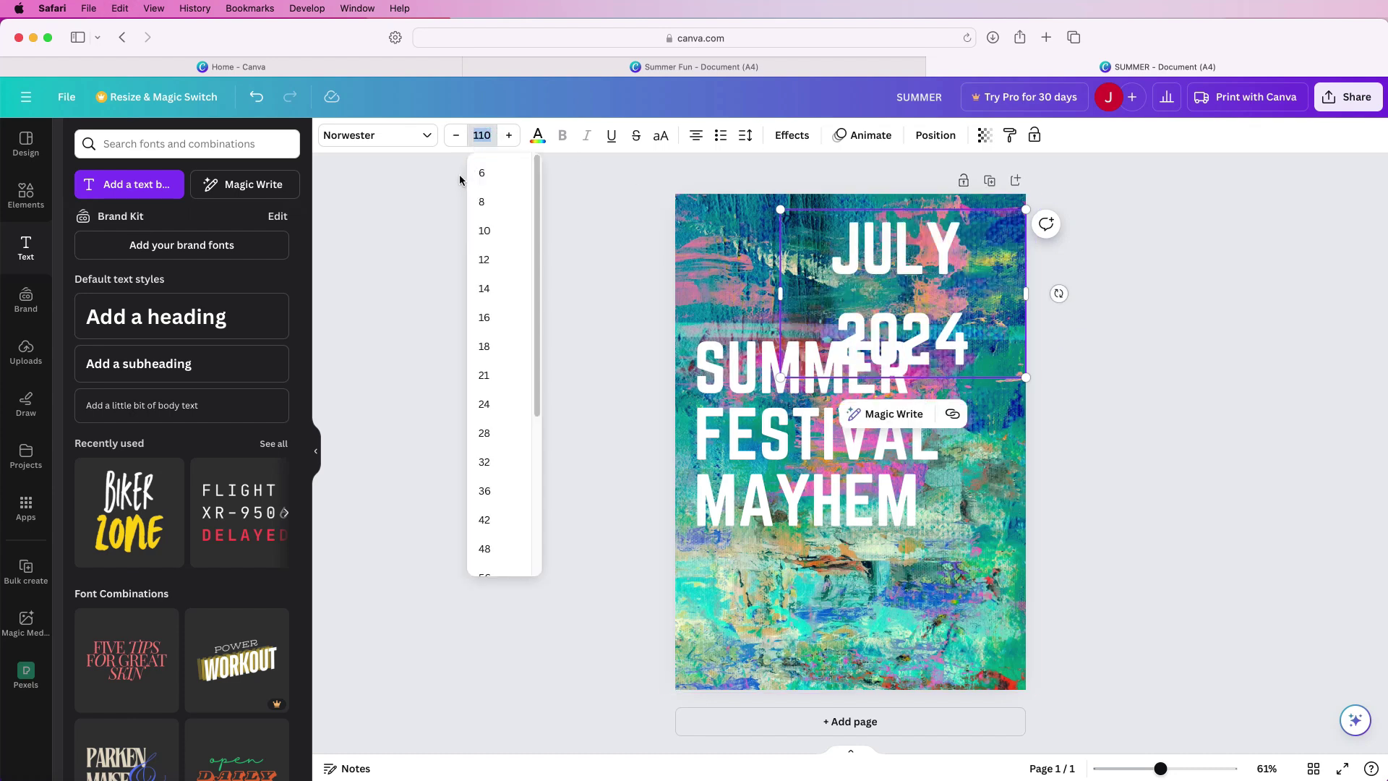
pyautogui.write('71')
pyautogui.press('Return')
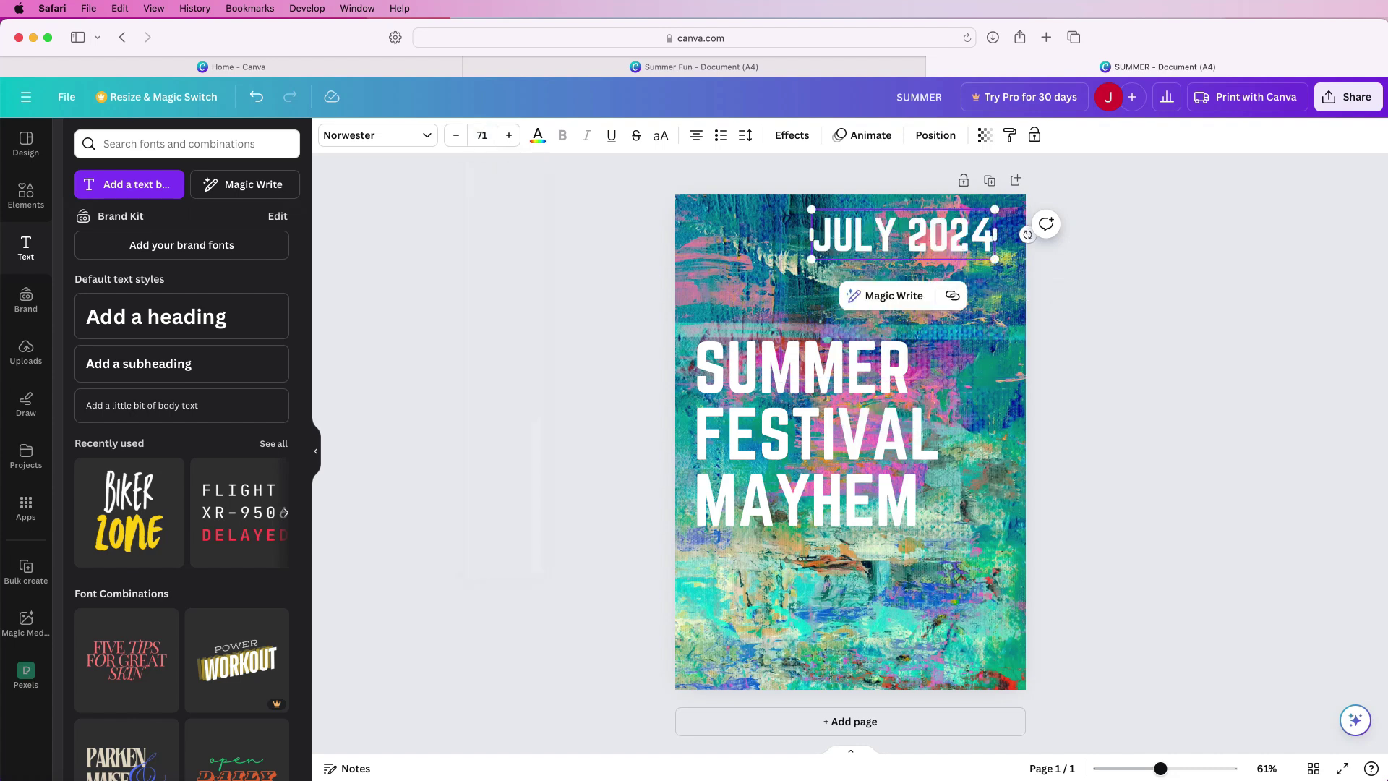
pyautogui.moveTo(929, 233); pyautogui.dragTo(950, 232)
pyautogui.moveTo(904, 233); pyautogui.dragTo(922, 244)
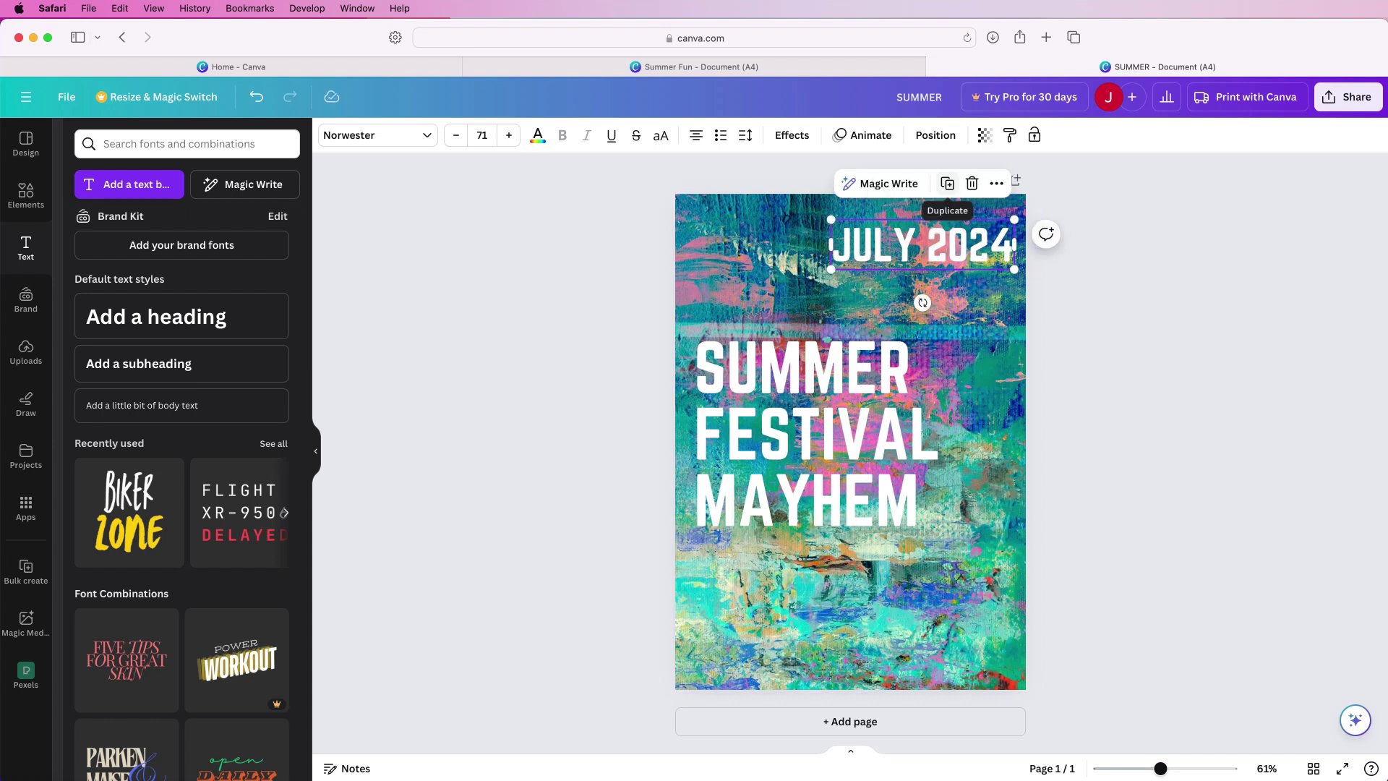
# Duplicate JULY 2024, move the copy below the heading, and set it to size 20
pyautogui.click(947, 183)
pyautogui.moveTo(932, 264); pyautogui.dragTo(922, 583)
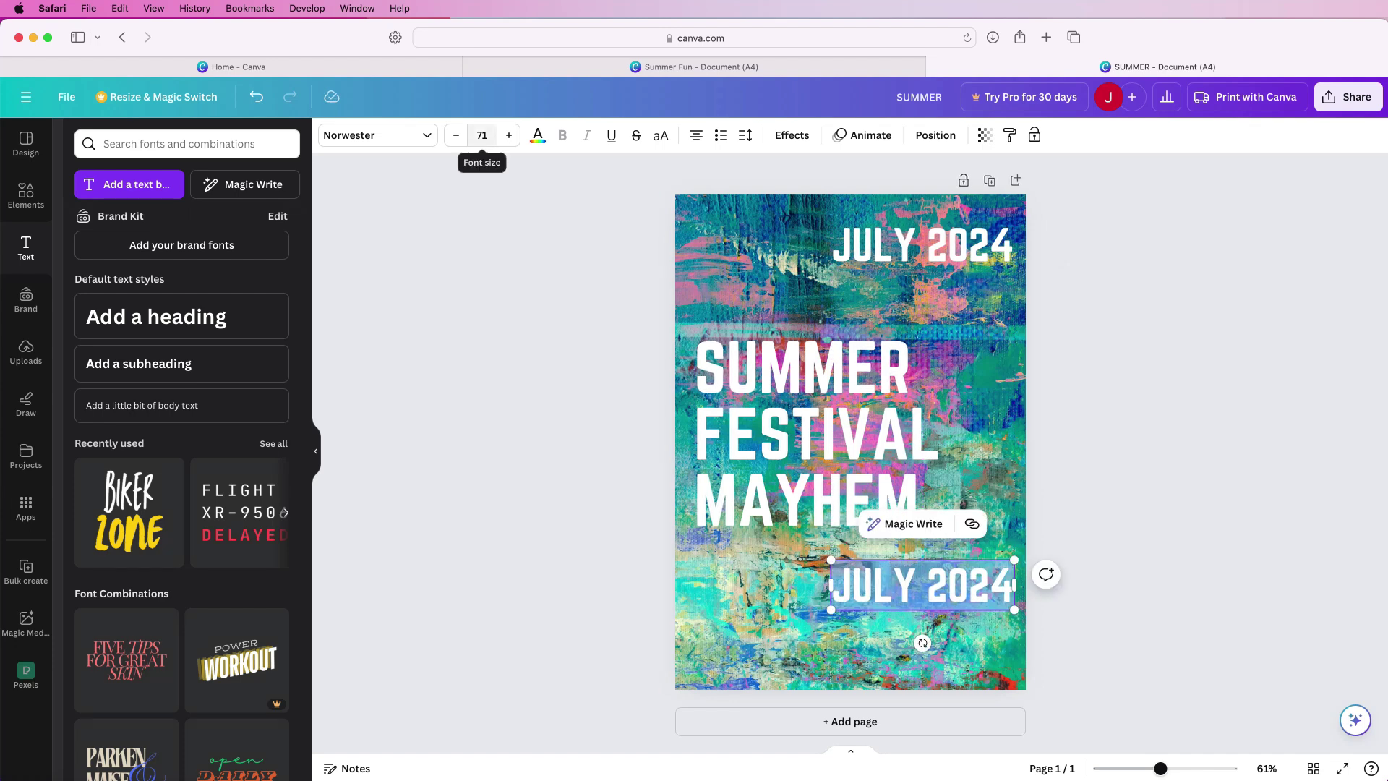
pyautogui.click(481, 135)
pyautogui.write('2')
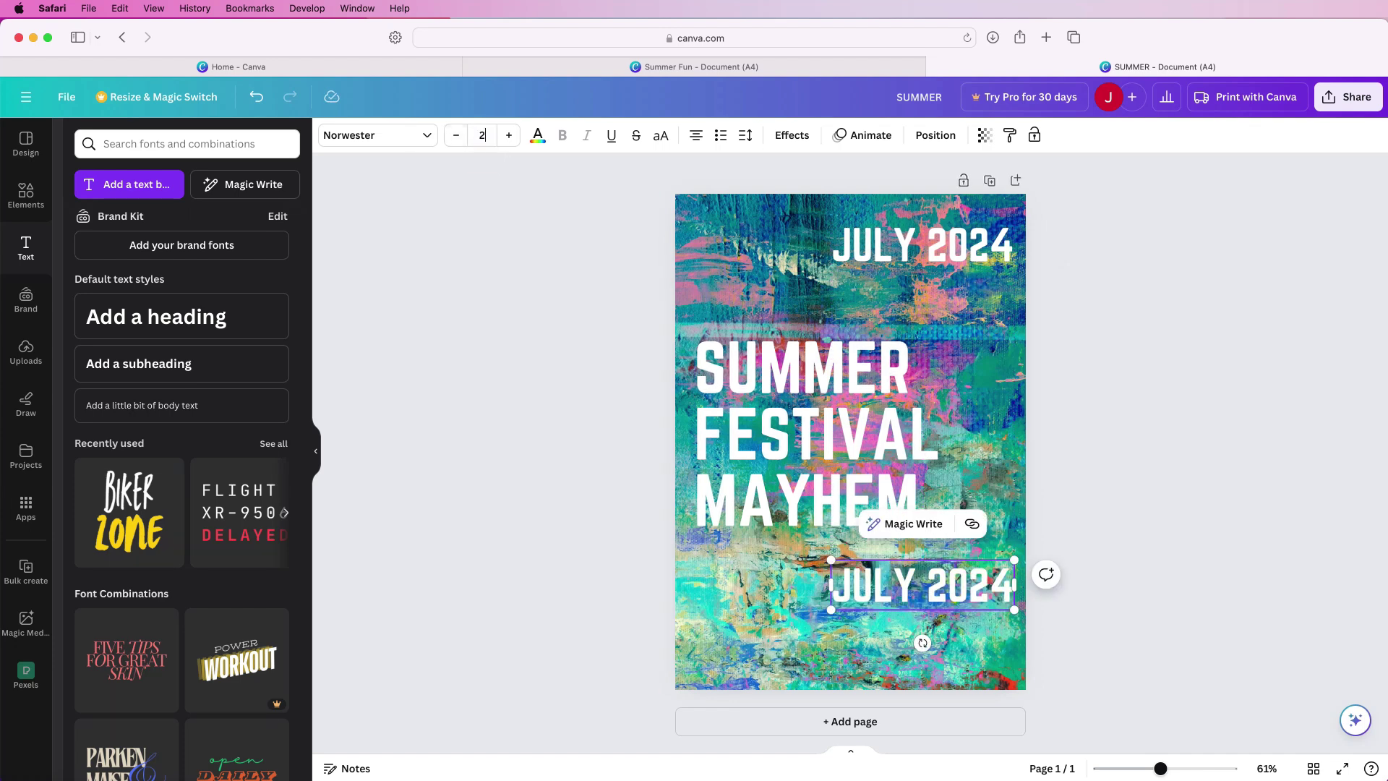
pyautogui.write('0')
pyautogui.press('Return')
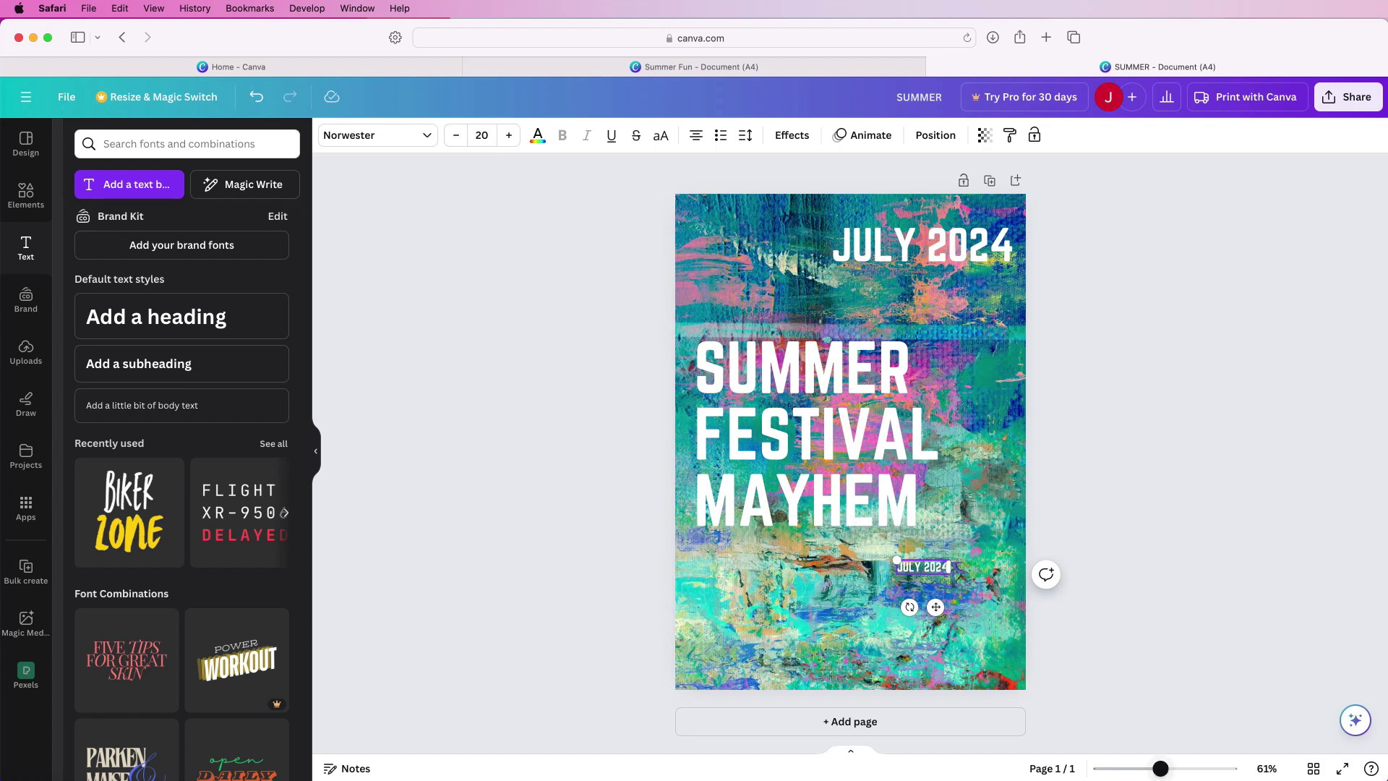
# Replace the copy with the event details: 27 JULY 2024 7PM, SUMMERLAND PARK, tickets, website
pyautogui.moveTo(1160, 768); pyautogui.dragTo(1181, 767)
pyautogui.scroll(-3, 850, 455)
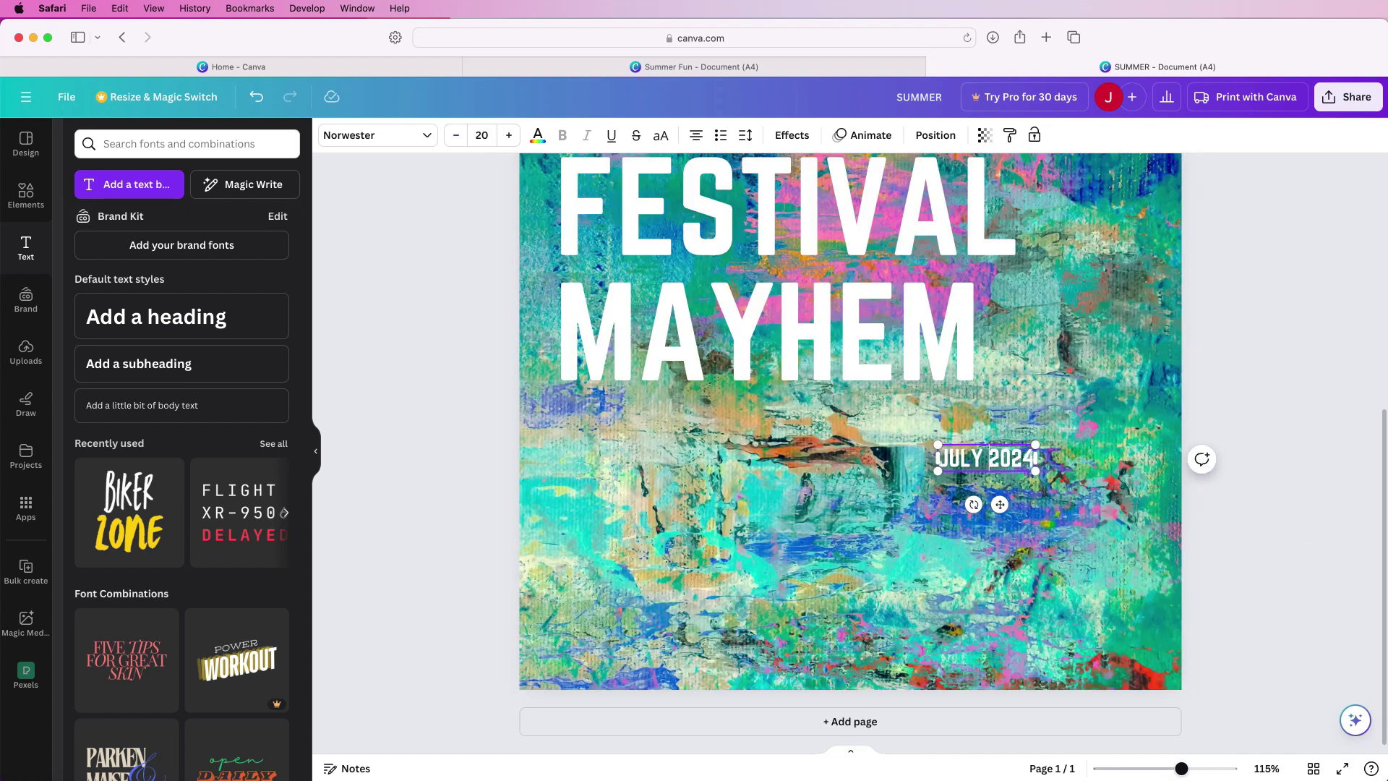
pyautogui.press('super+a')
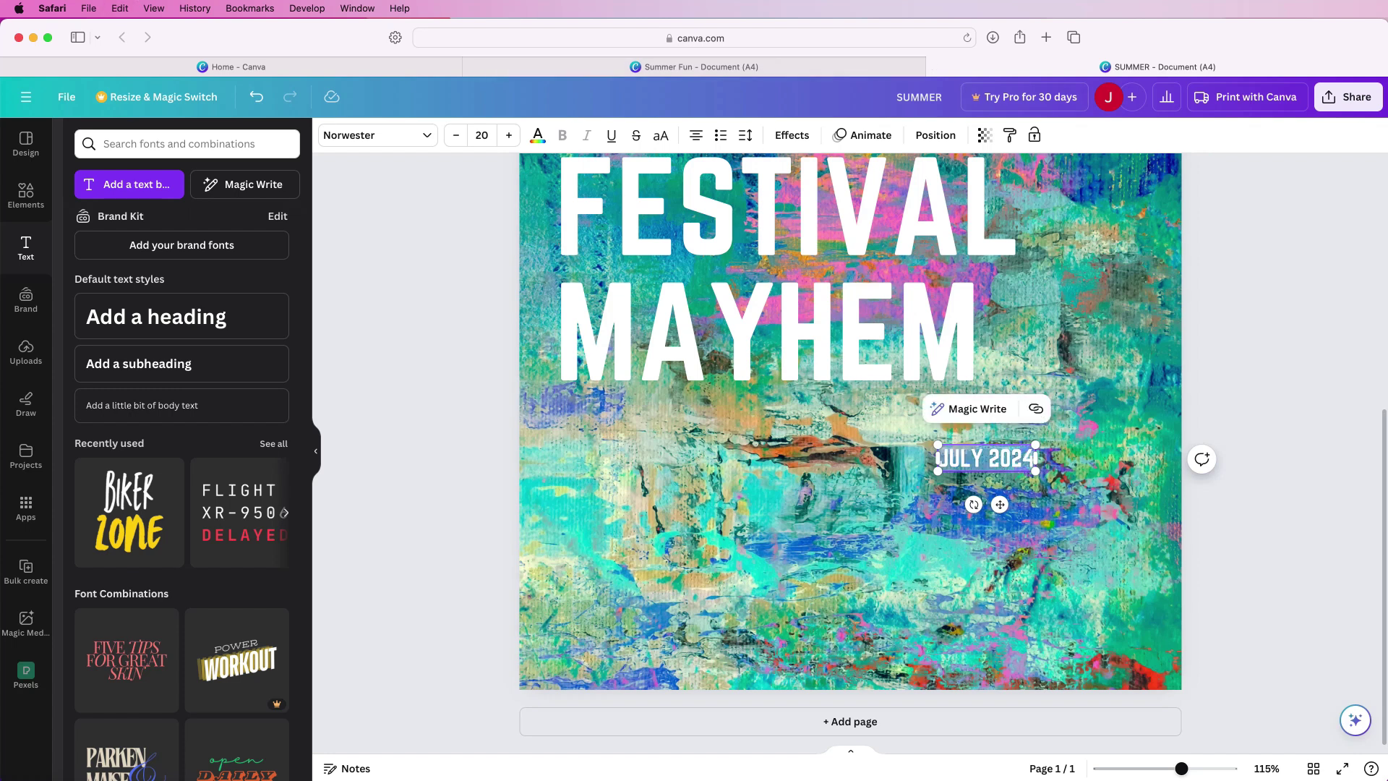
pyautogui.write('27 JULY 2024 7PM SUMMERLAND PARK TICKETS AVAILABLE ONLINE WWW.SUMMERLAND.COM')
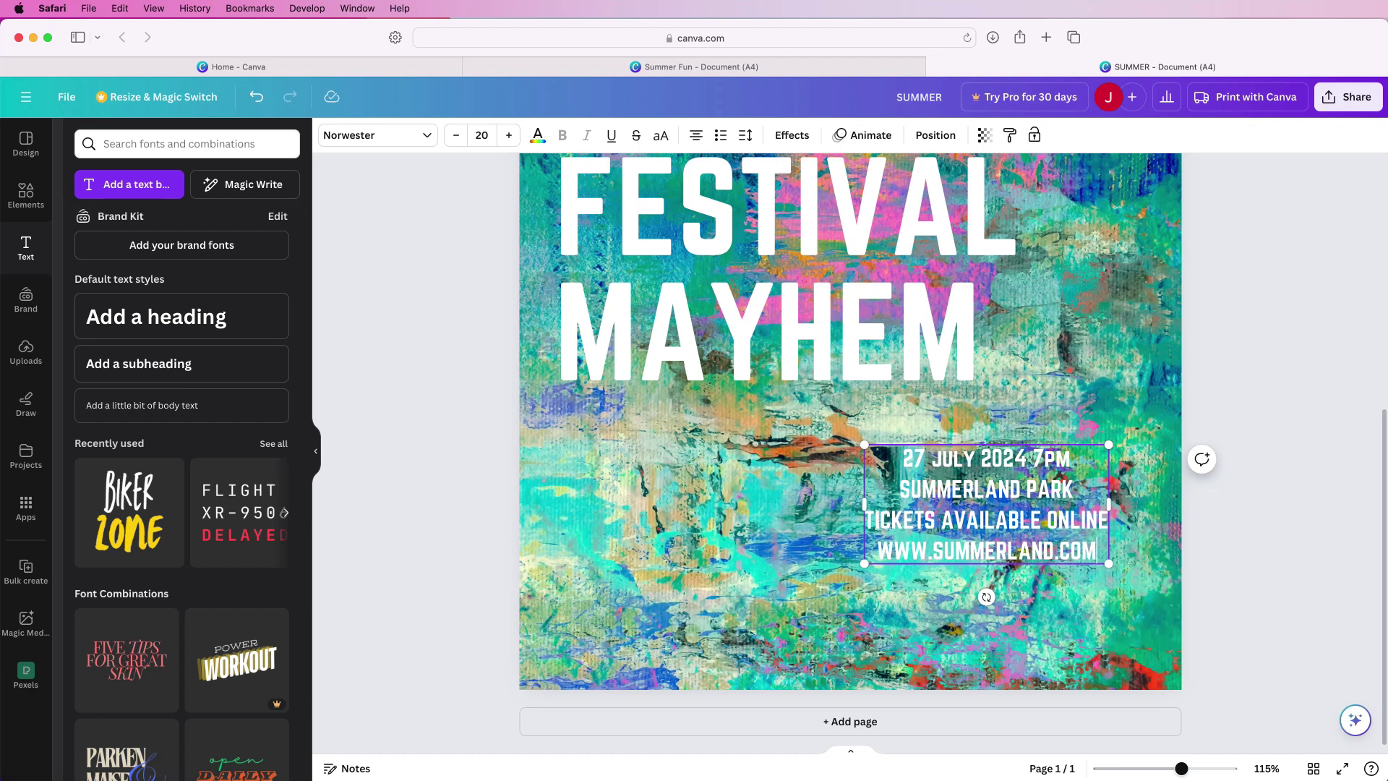
# Right-align the four event-detail lines and nudge the text box further right
pyautogui.press('super+a')
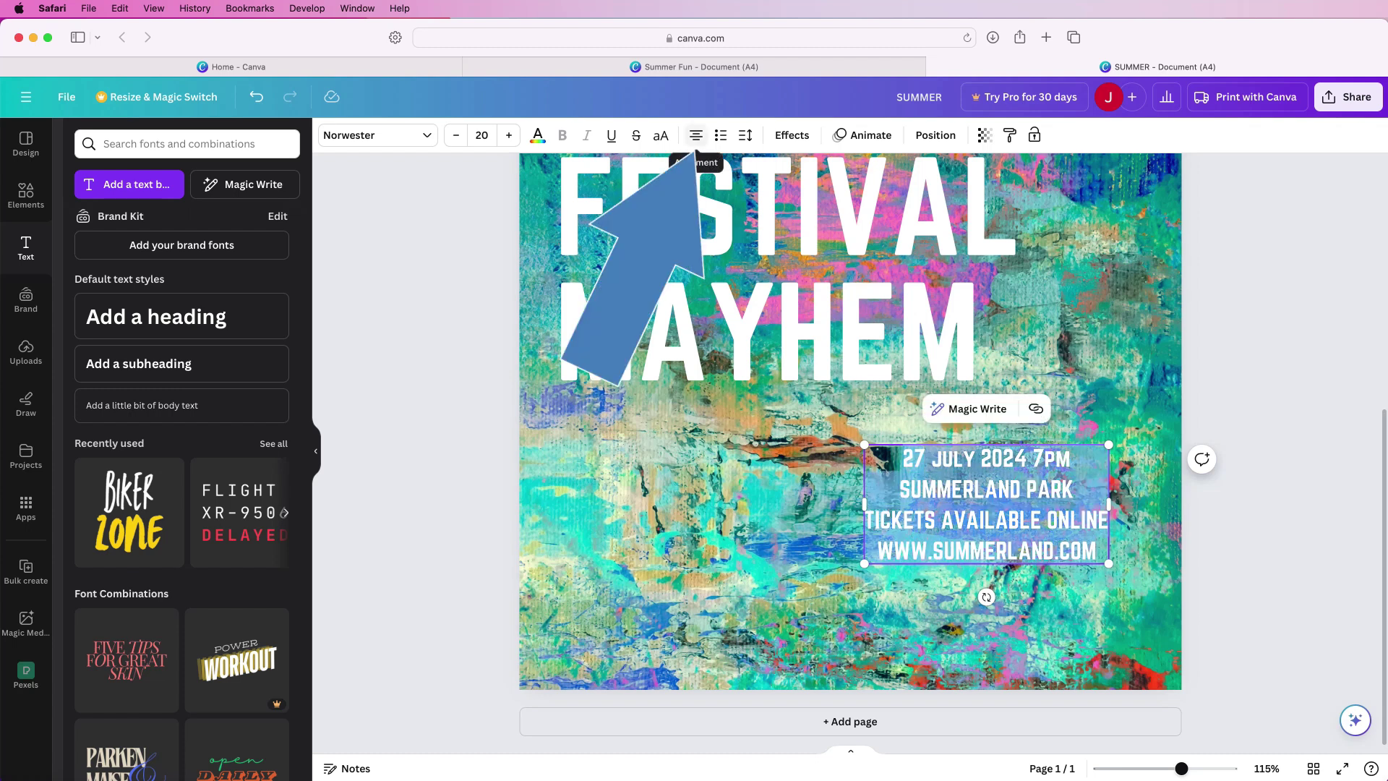
pyautogui.click(695, 135)
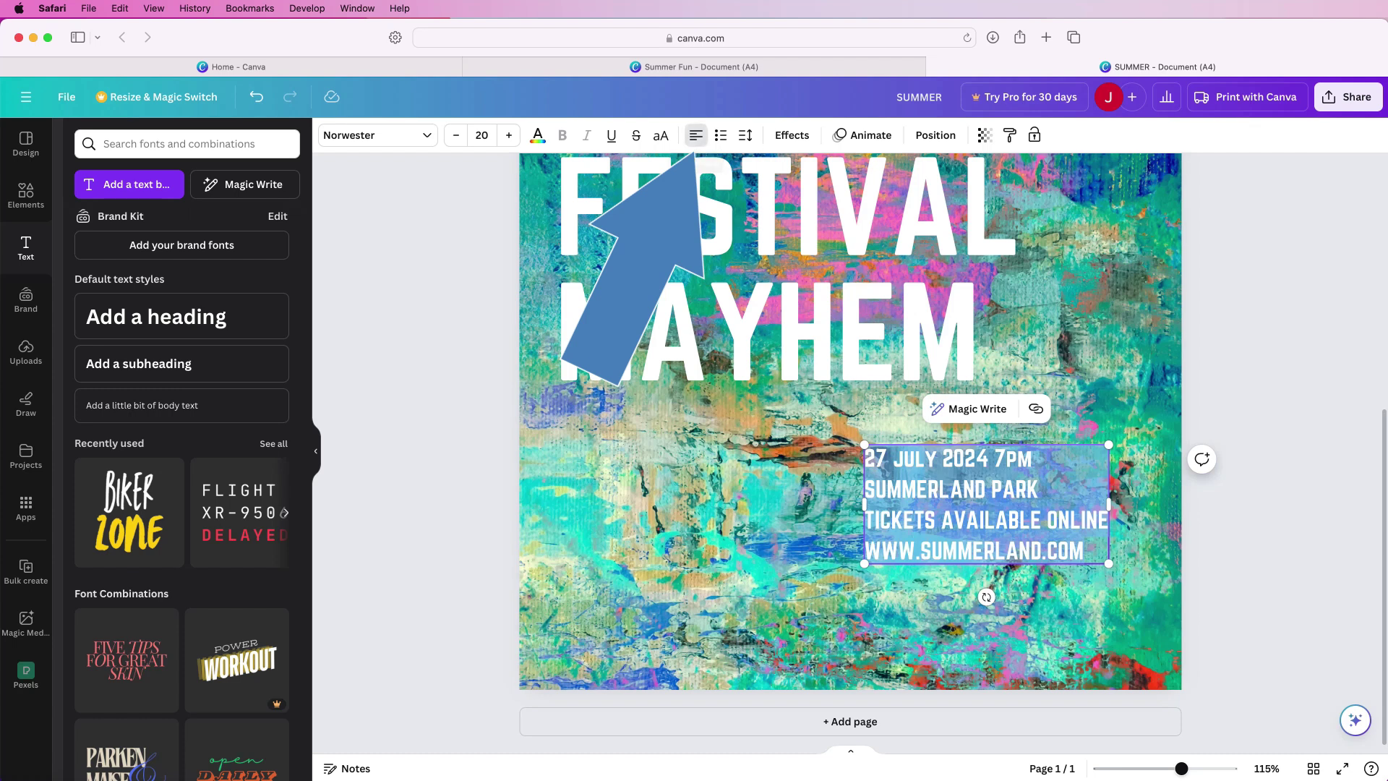
pyautogui.click(695, 135)
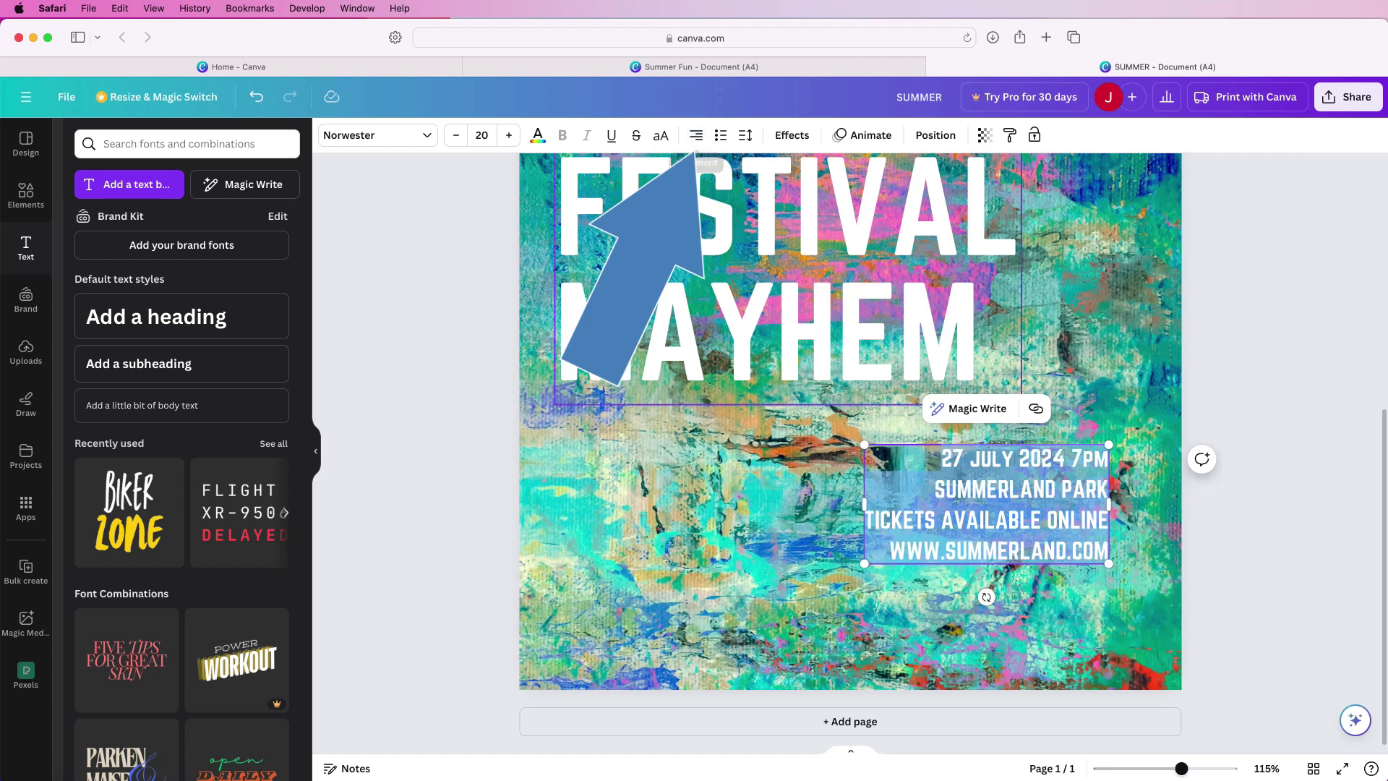
pyautogui.moveTo(1062, 515); pyautogui.dragTo(1106, 514)
# Search the Elements library for SHAPES and add a square to the page
pyautogui.click(25, 191)
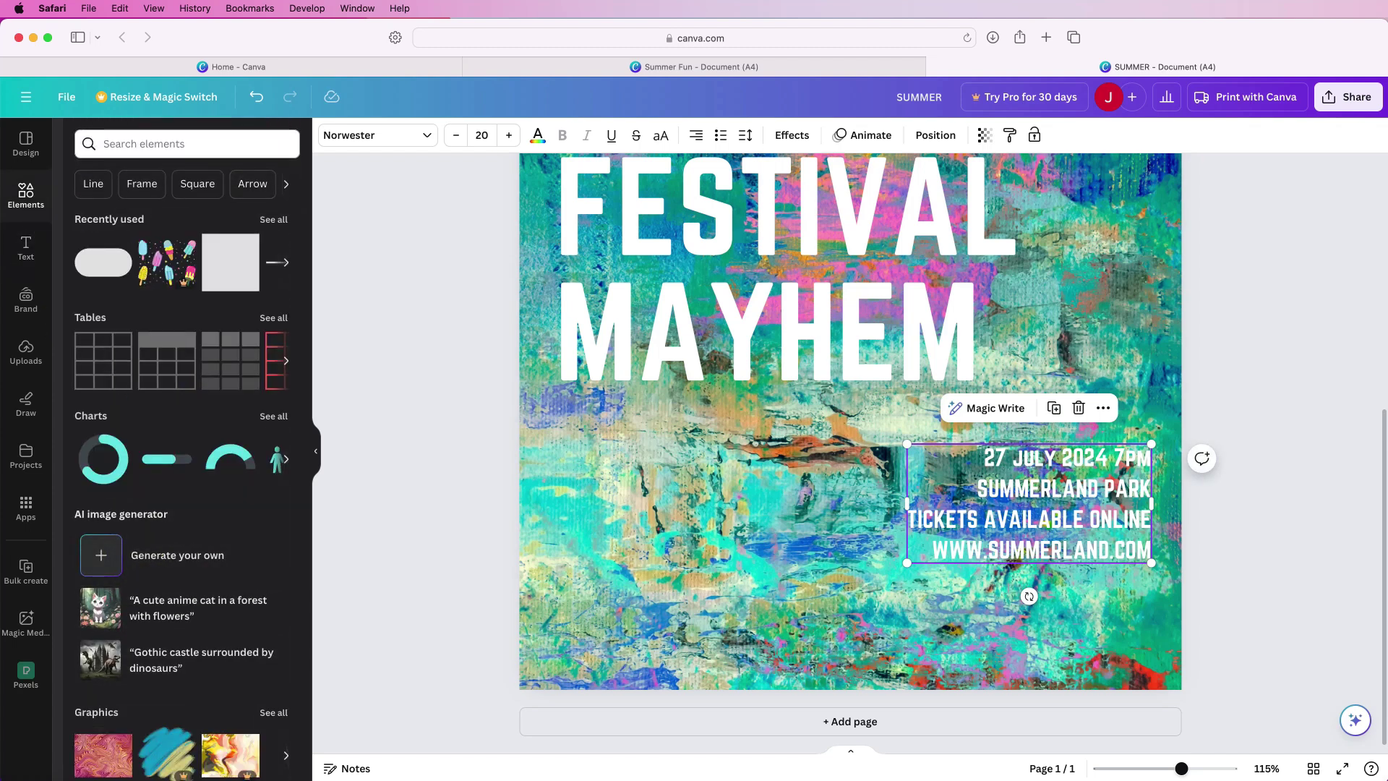
pyautogui.click(188, 144)
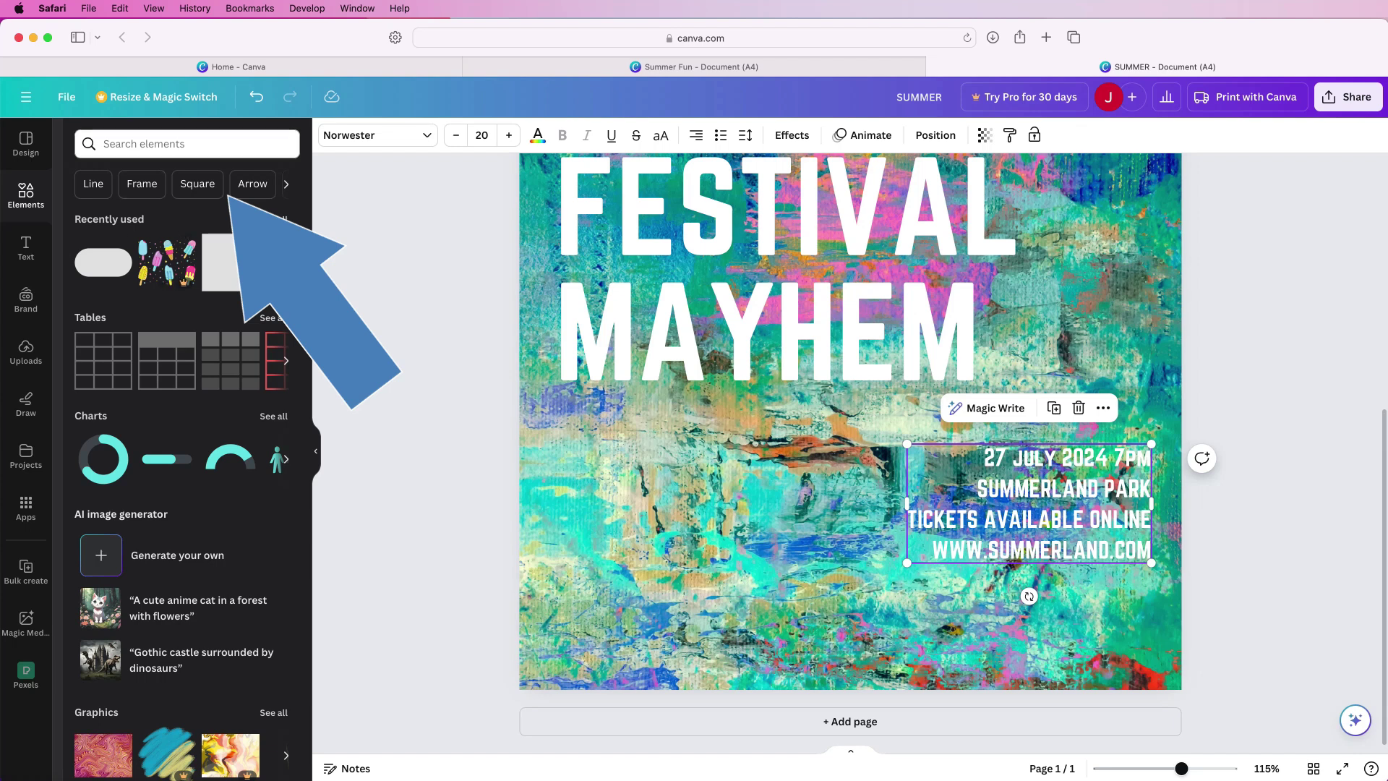
pyautogui.write('SHAPES')
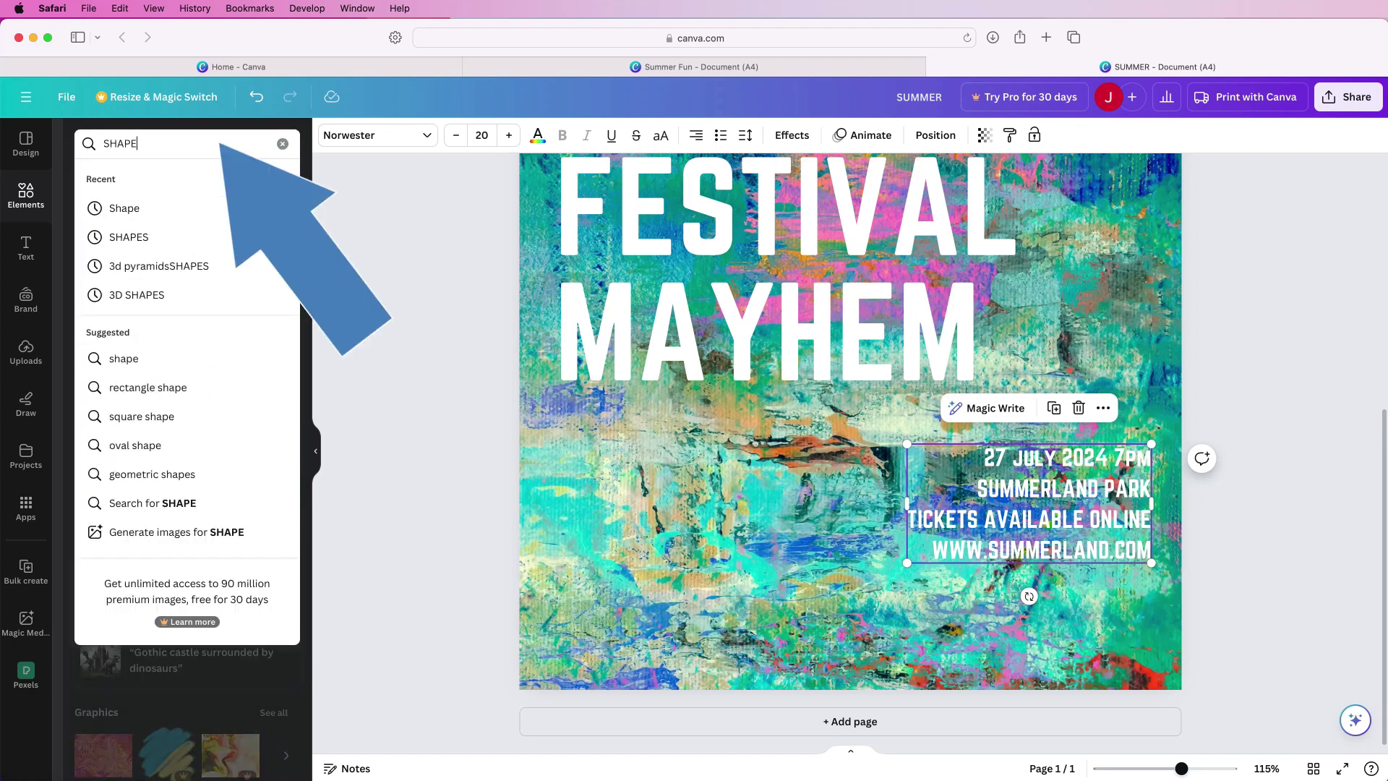
pyautogui.press('Return')
pyautogui.click(278, 254)
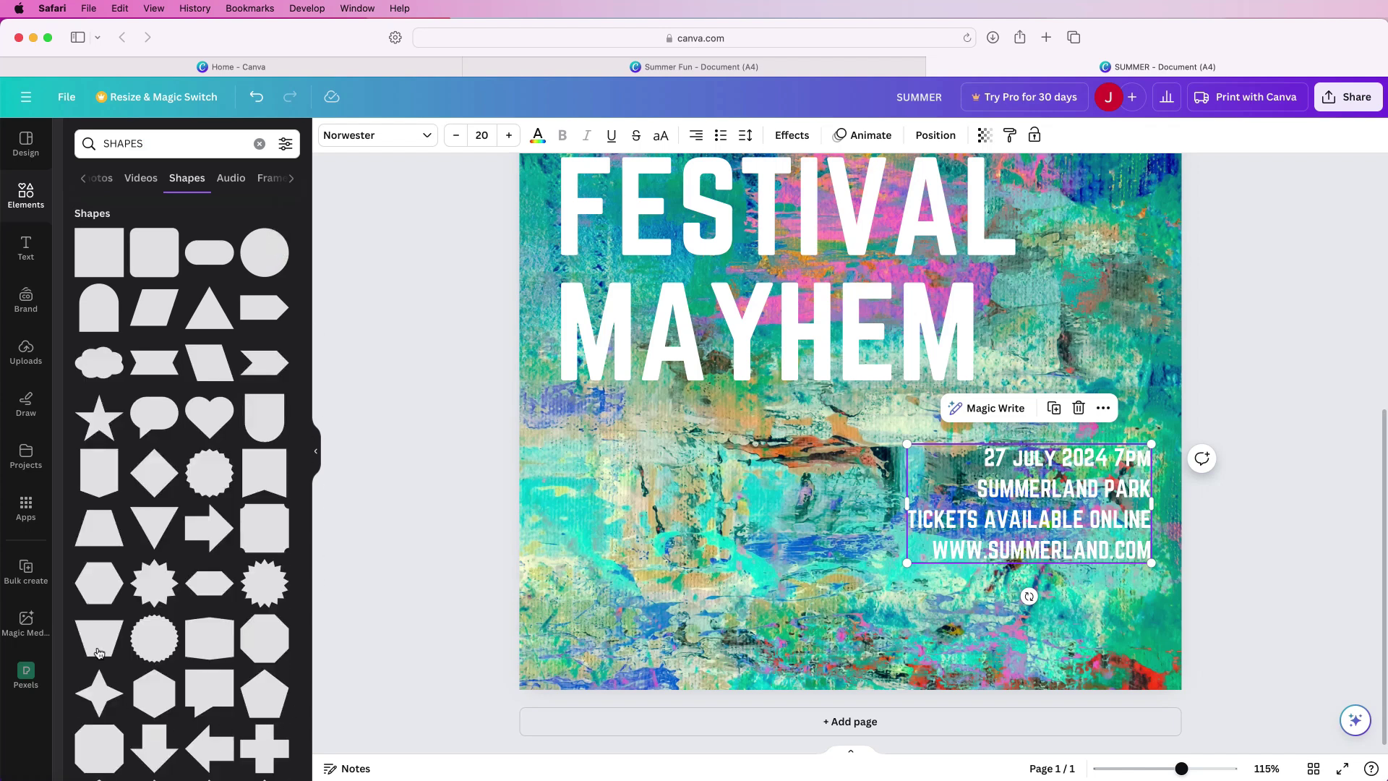
pyautogui.click(93, 264)
# Move the square behind the event details and stretch it edge to edge, its top meeting MAYHEM
pyautogui.moveTo(880, 269); pyautogui.dragTo(876, 560)
pyautogui.moveTo(953, 525); pyautogui.dragTo(1181, 516)
pyautogui.moveTo(752, 511); pyautogui.dragTo(504, 516)
pyautogui.moveTo(778, 475); pyautogui.dragTo(779, 444)
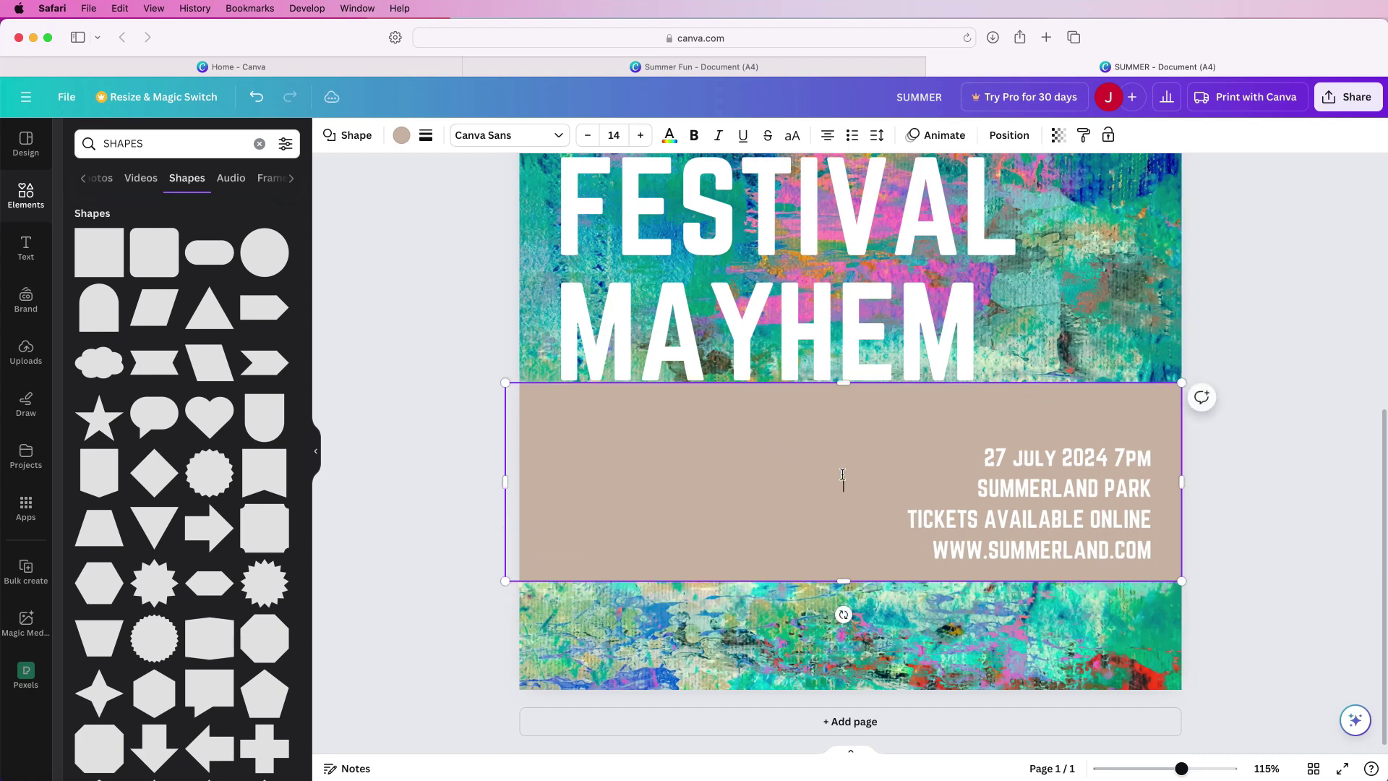
# Fill the box with the teal photo colour #4baea7 and set its transparency to 54
pyautogui.click(403, 137)
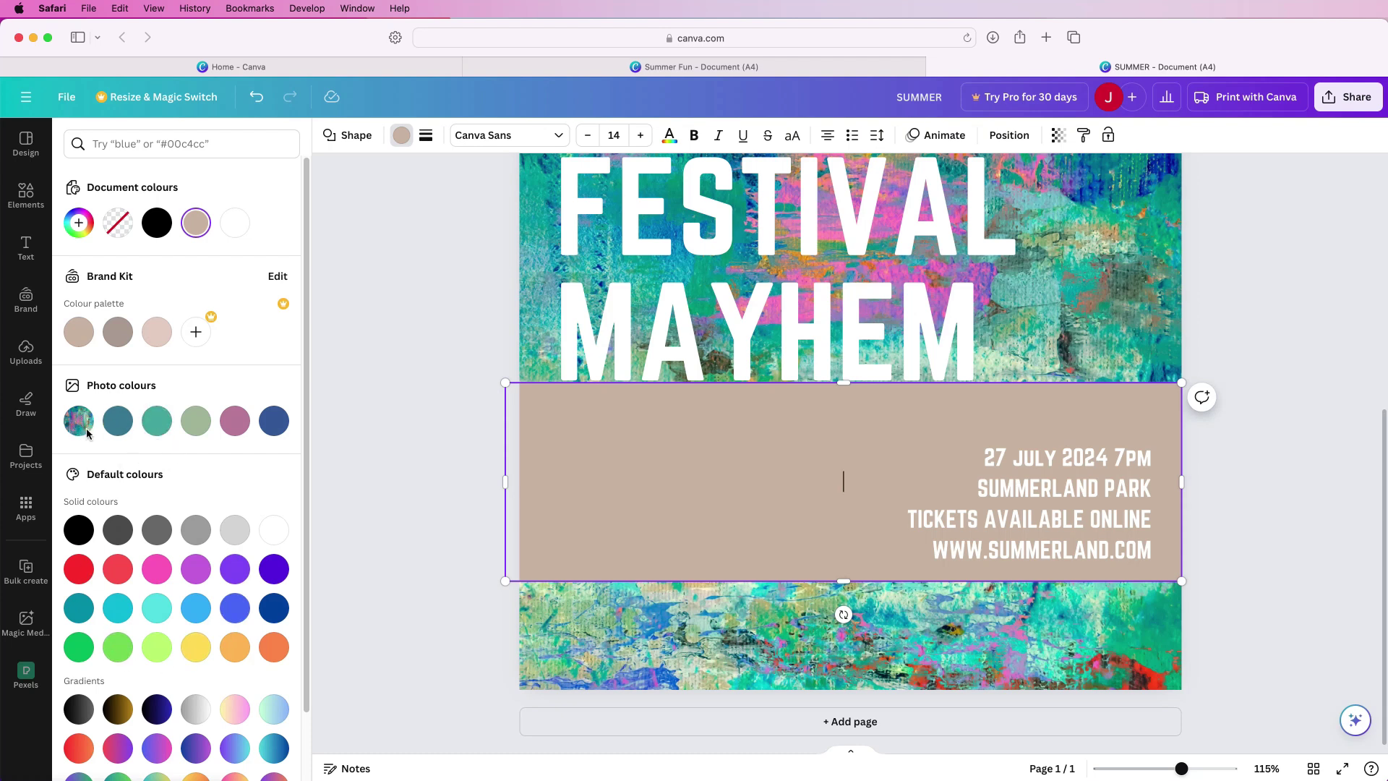
pyautogui.click(156, 426)
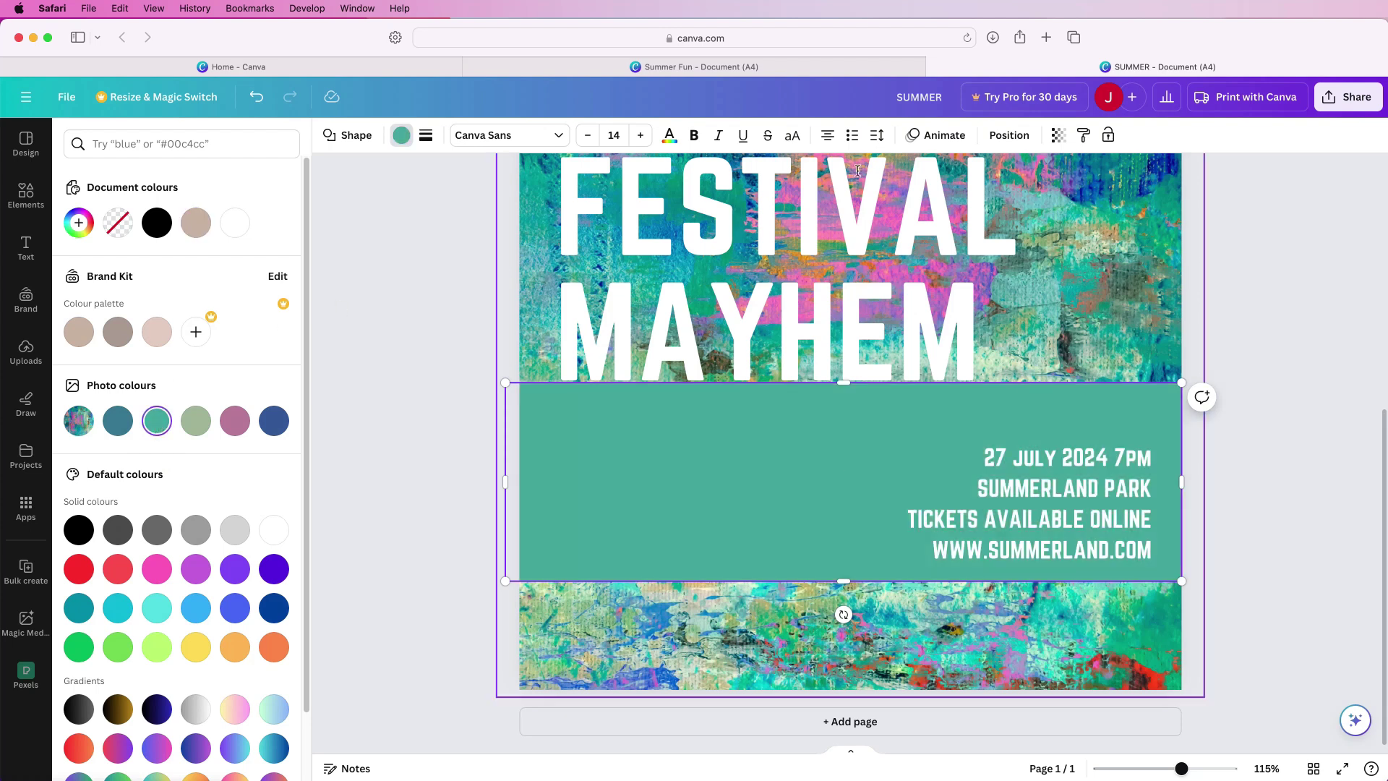
pyautogui.click(1057, 137)
pyautogui.moveTo(1010, 197); pyautogui.dragTo(972, 200)
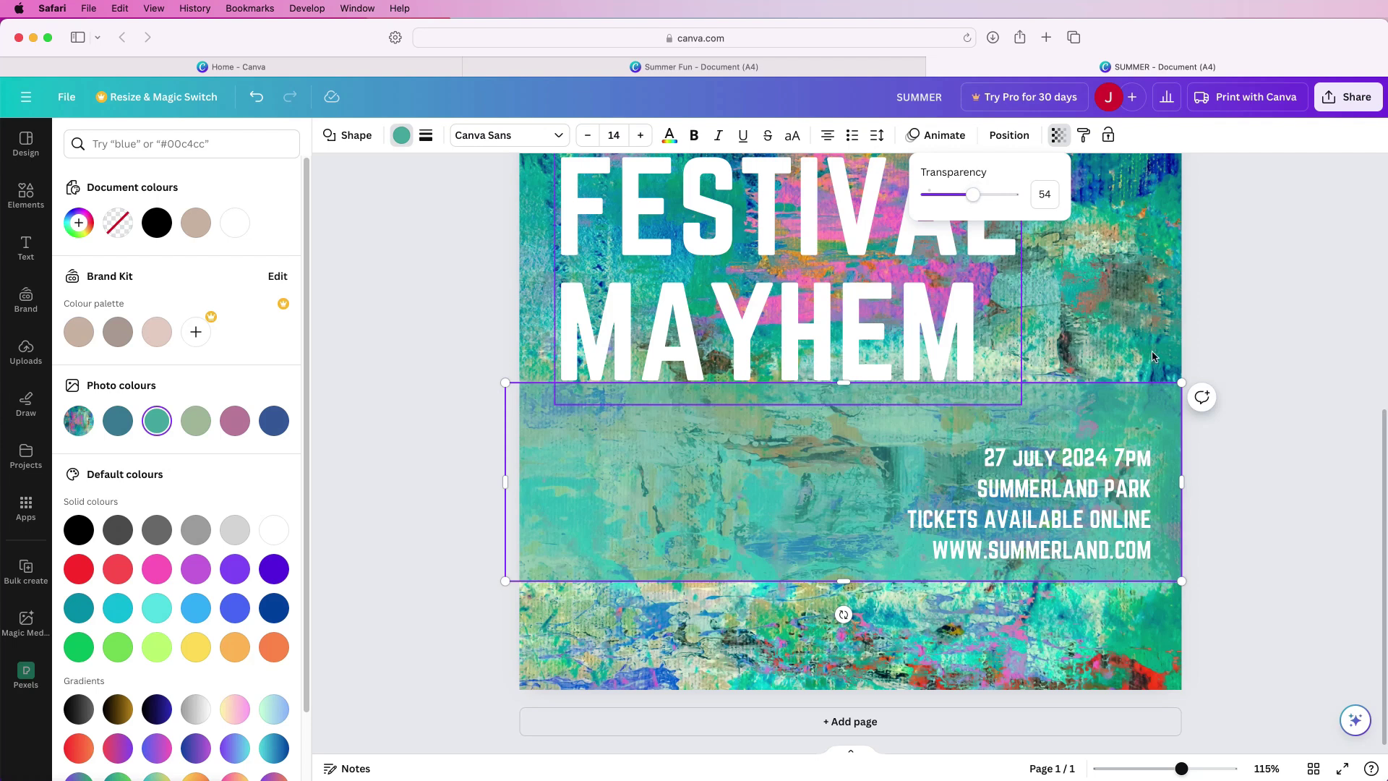
pyautogui.click(1080, 482)
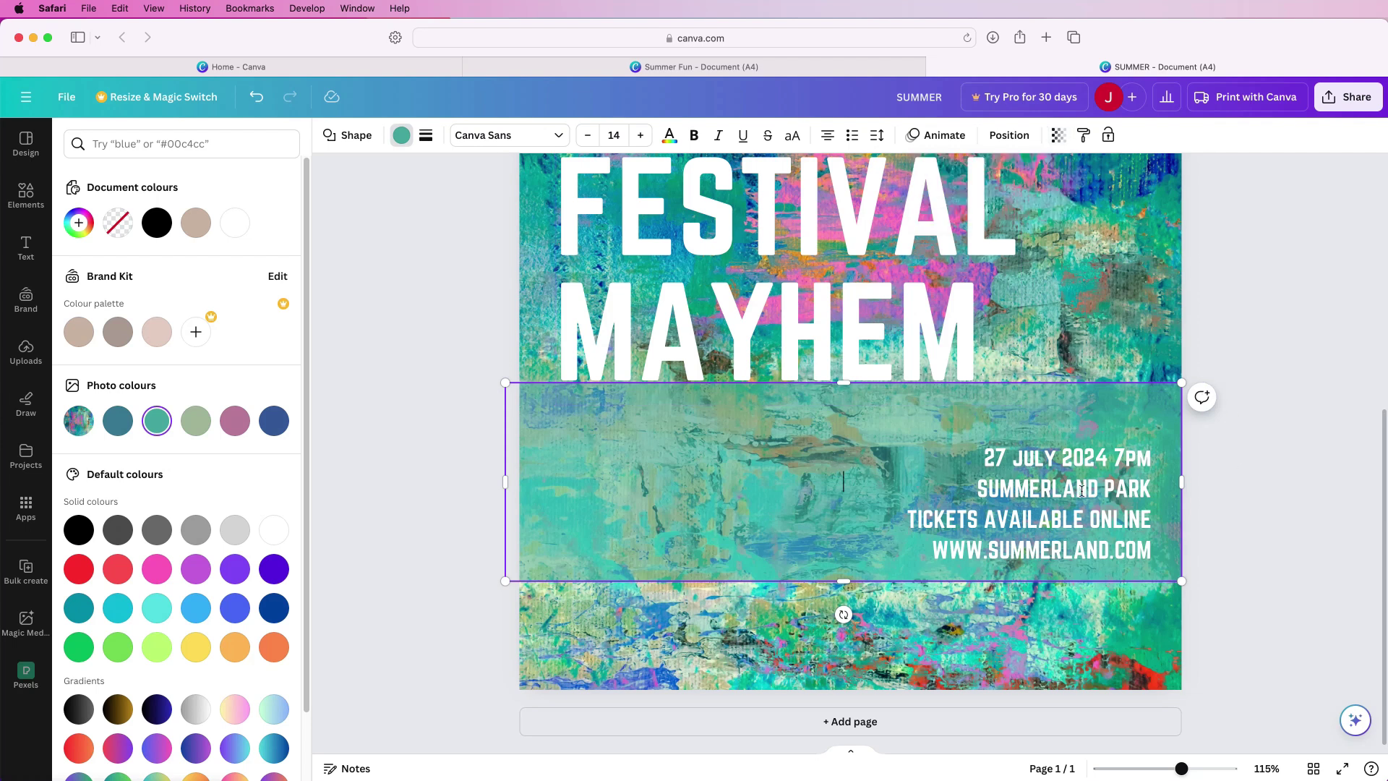
# Select the event details and teal box, align them to Middle, and group them
pyautogui.click(1024, 458)
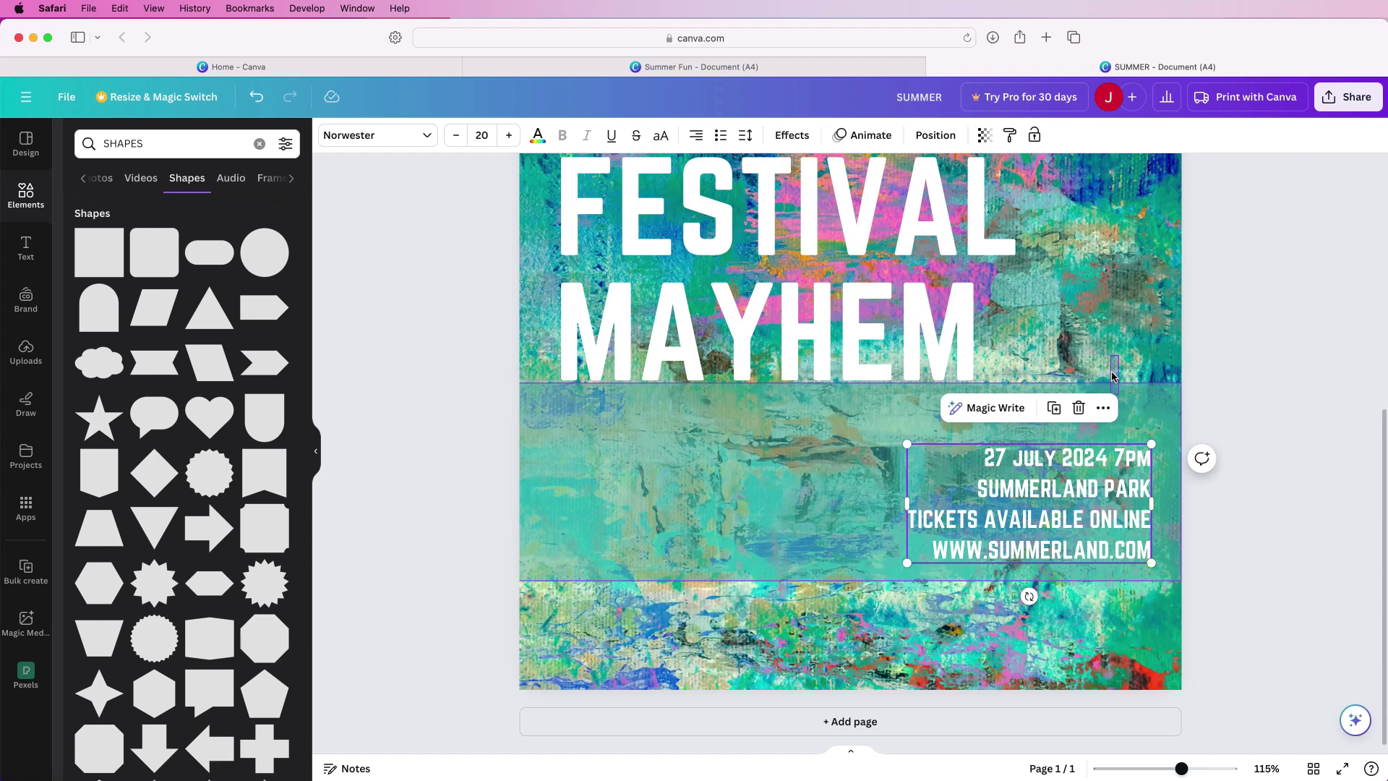
pyautogui.keyDown('shift'); pyautogui.click(1108, 467); pyautogui.keyUp('shift')
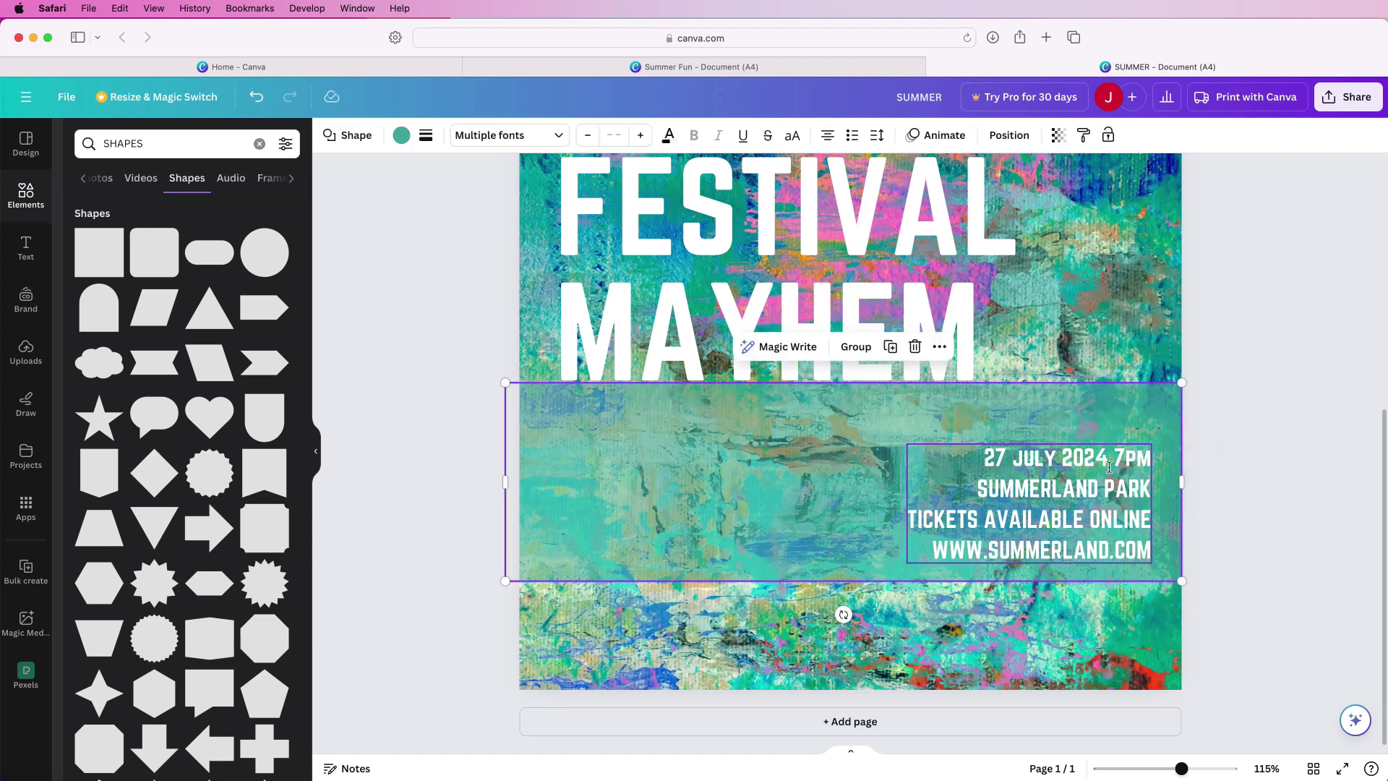
pyautogui.click(1008, 135)
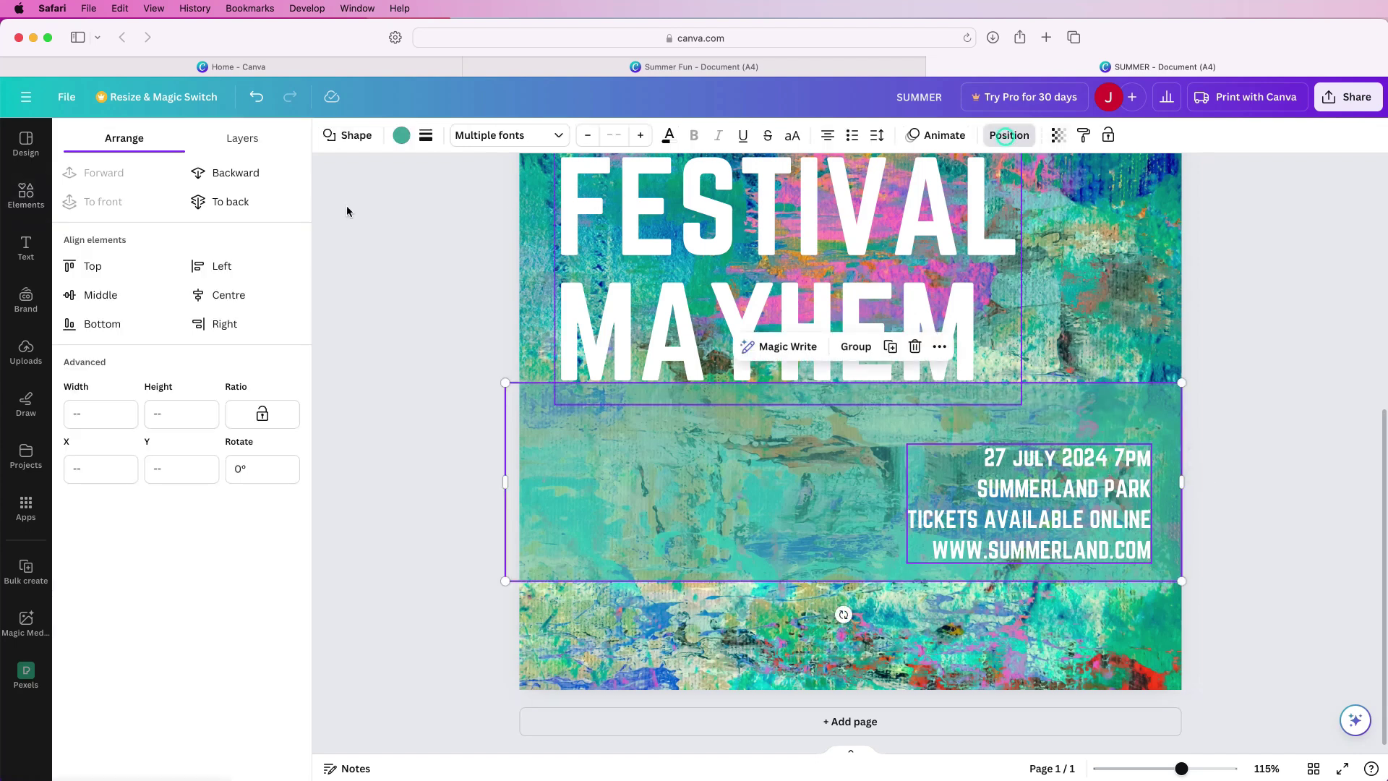
pyautogui.click(96, 297)
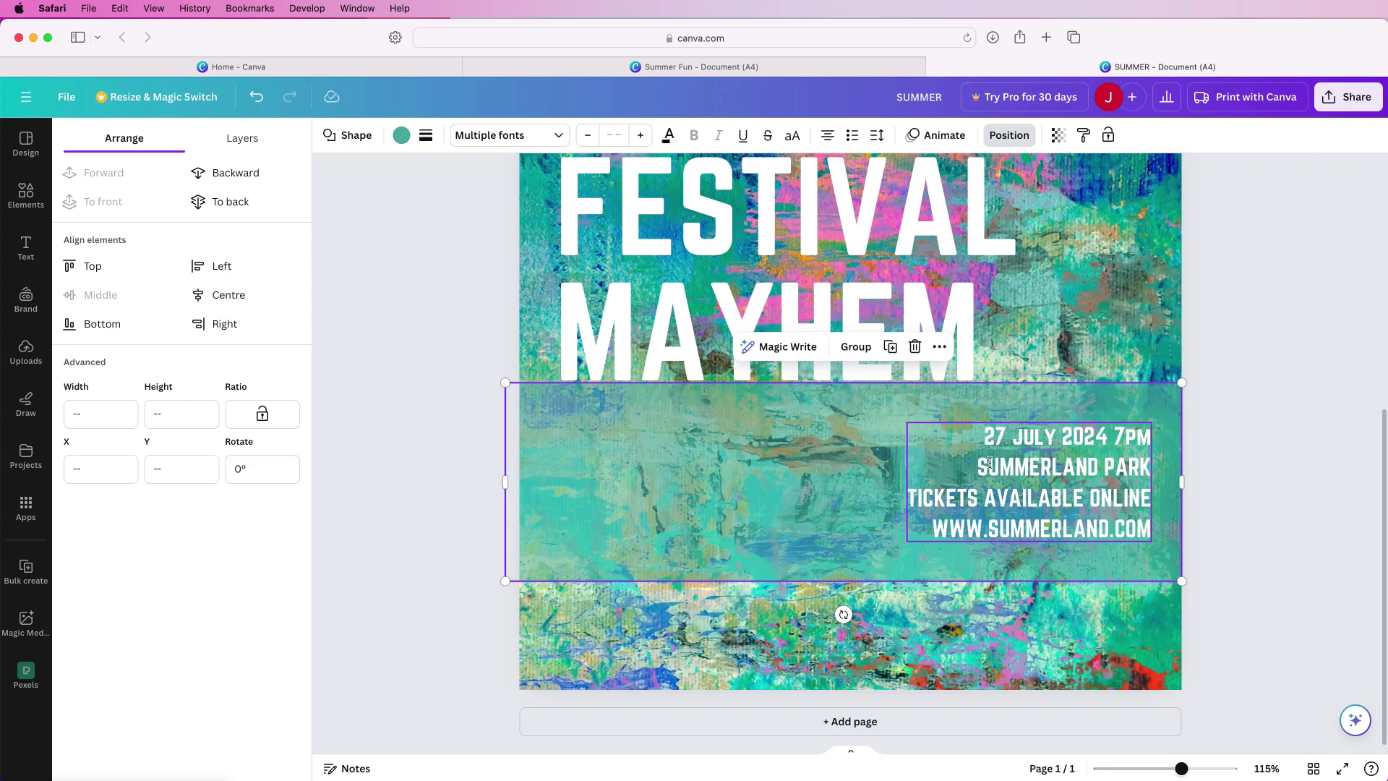
pyautogui.click(855, 348)
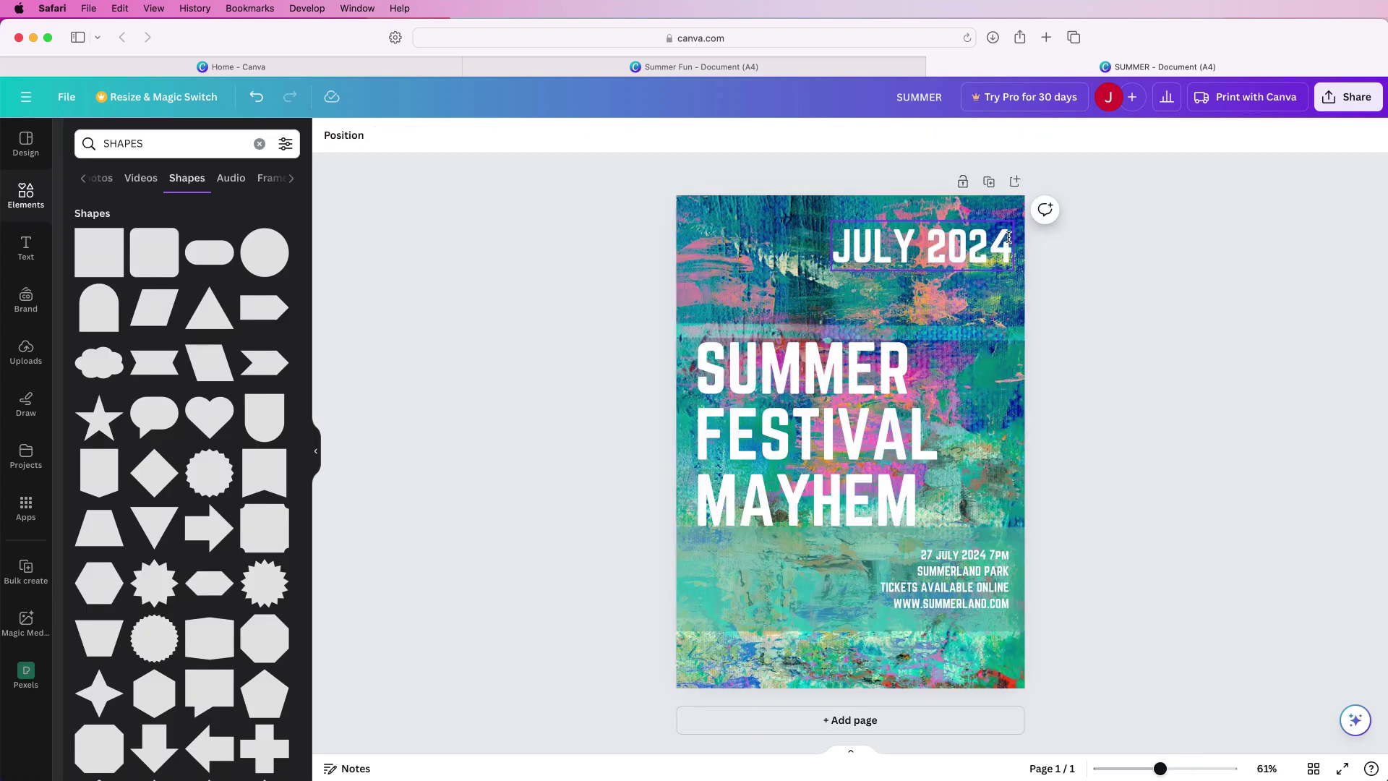
# Ungroup the event details from the teal box
pyautogui.click(970, 586)
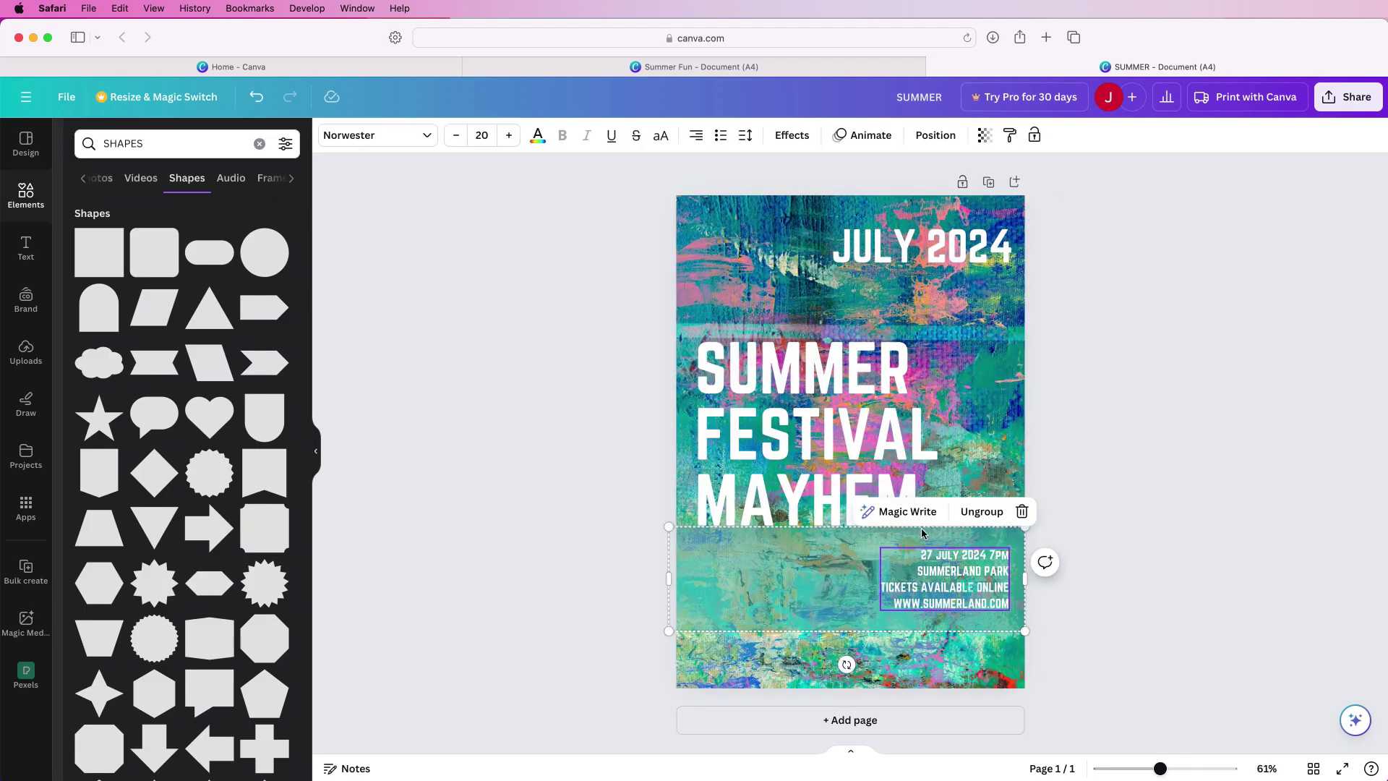
pyautogui.click(979, 508)
pyautogui.click(1090, 524)
# Right-align the event details text with the JULY 2024 heading
pyautogui.click(965, 589)
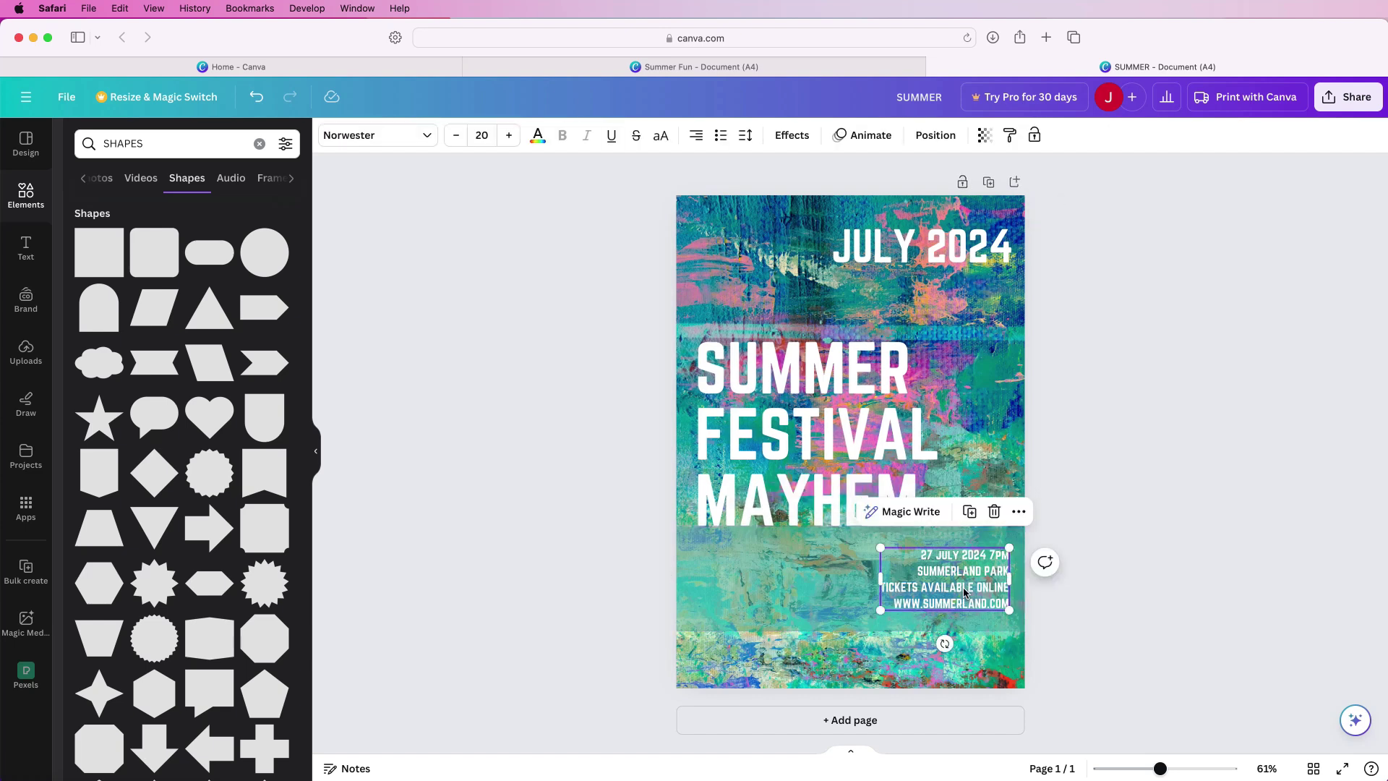
pyautogui.keyDown('shift'); pyautogui.click(950, 245); pyautogui.keyUp('shift')
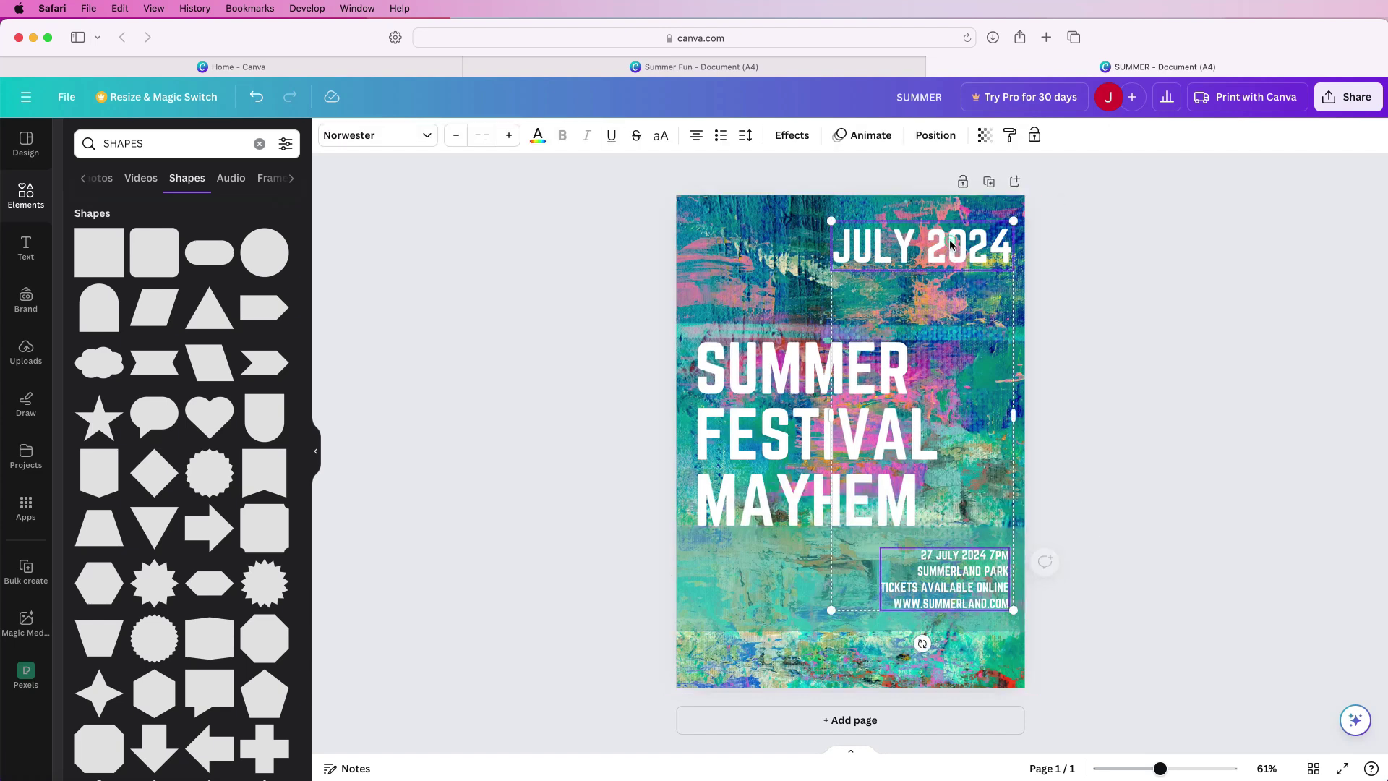
pyautogui.click(936, 135)
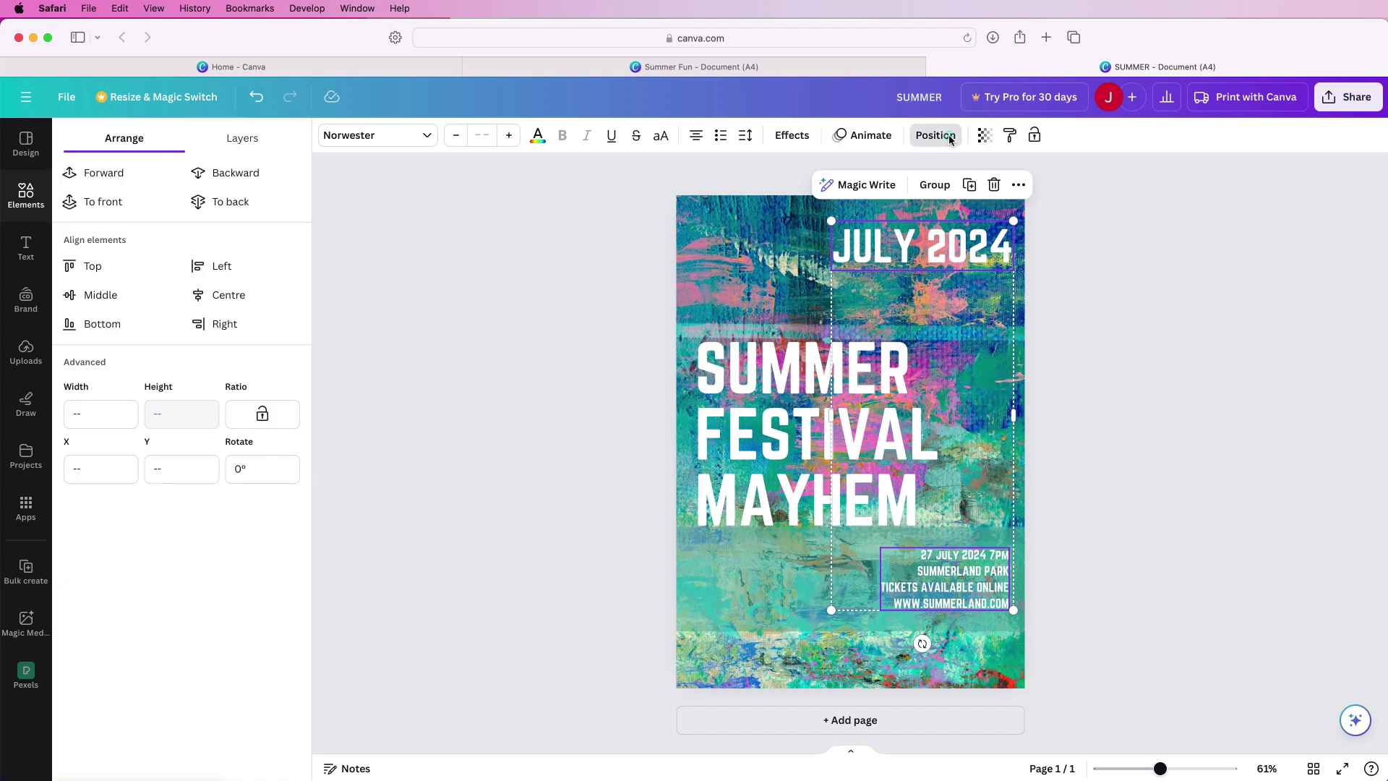
pyautogui.click(225, 326)
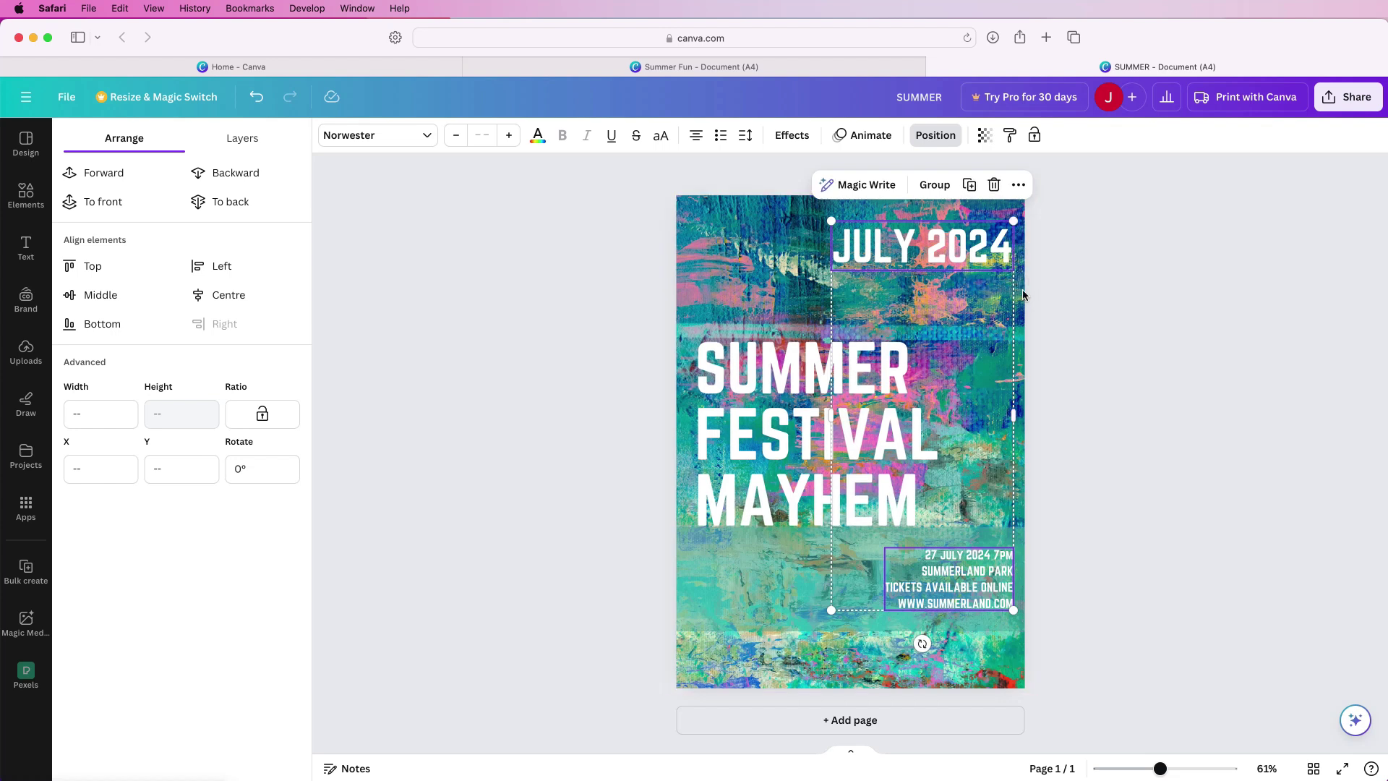
pyautogui.click(1119, 499)
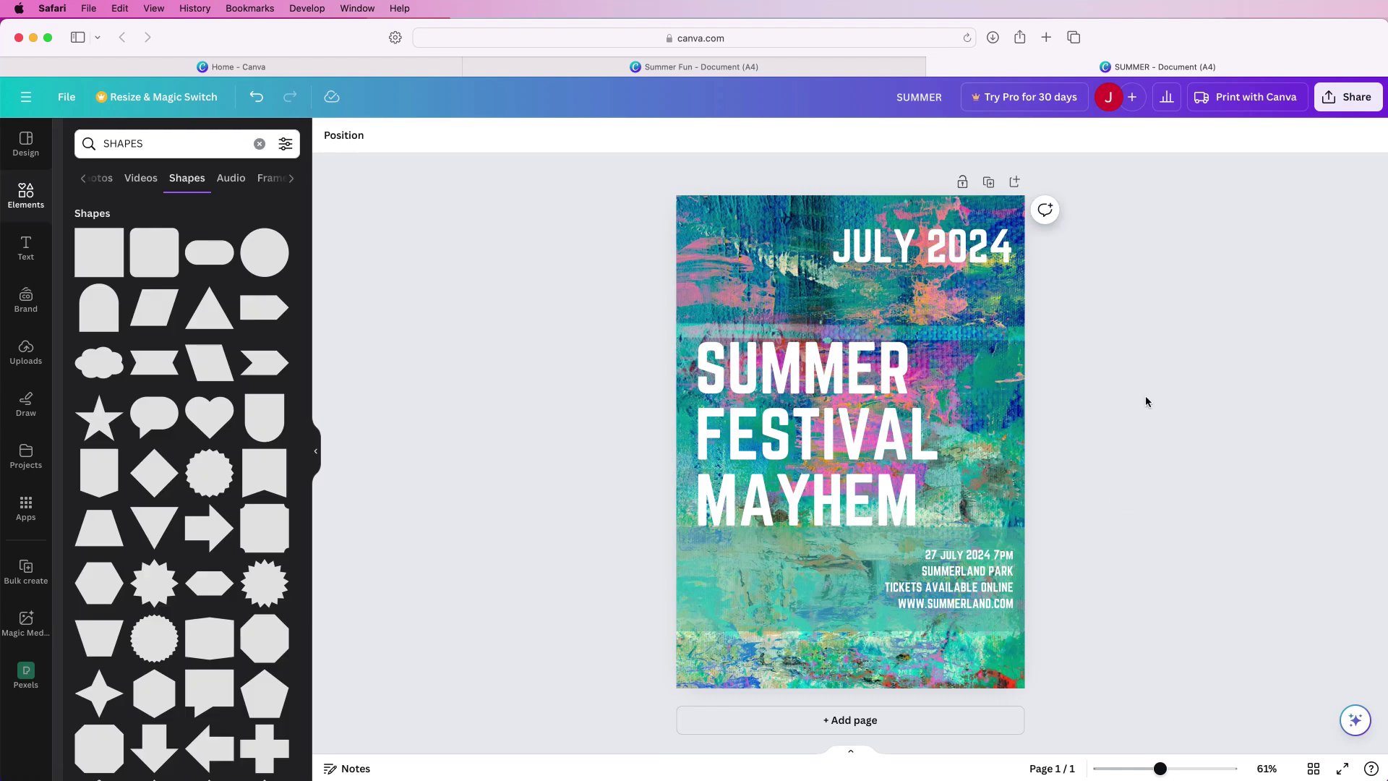
# Download the poster as a PNG file
pyautogui.click(1339, 99)
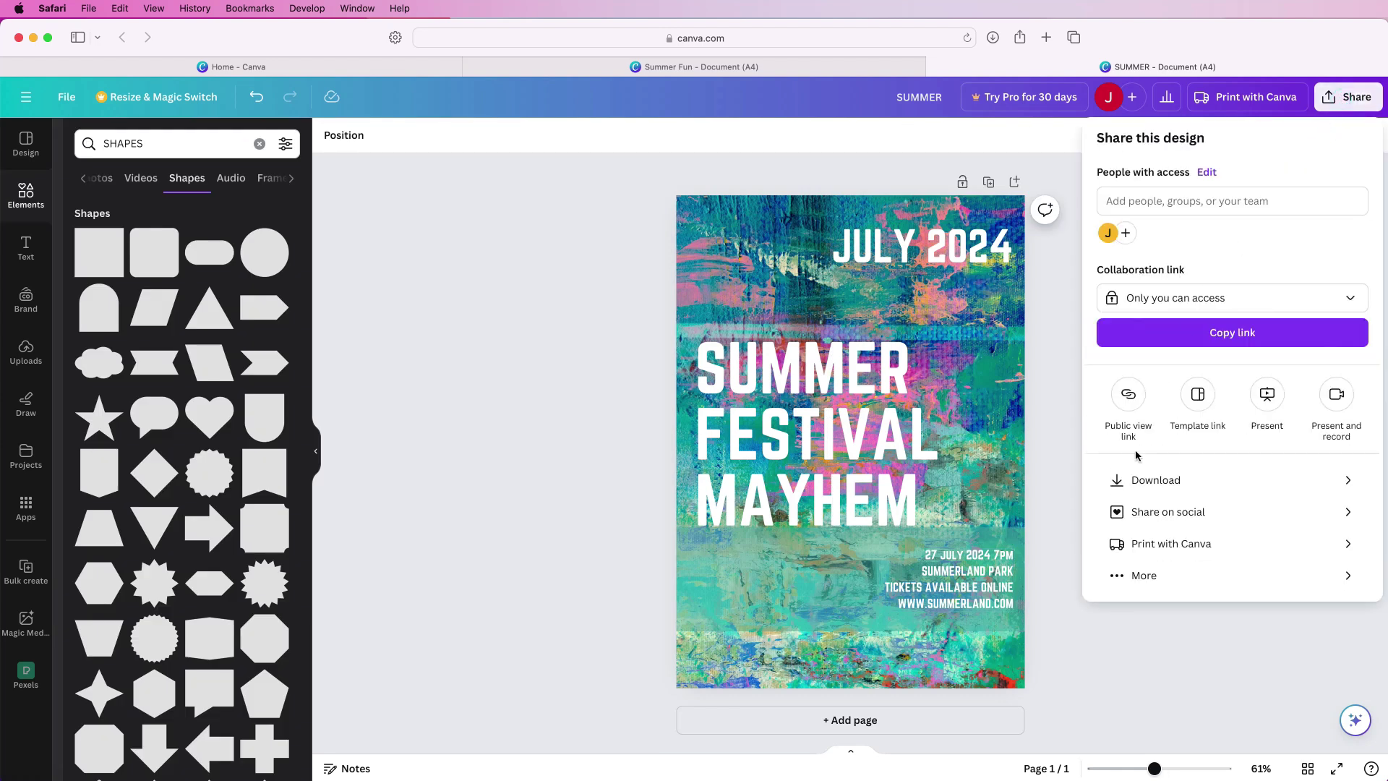
pyautogui.click(1135, 480)
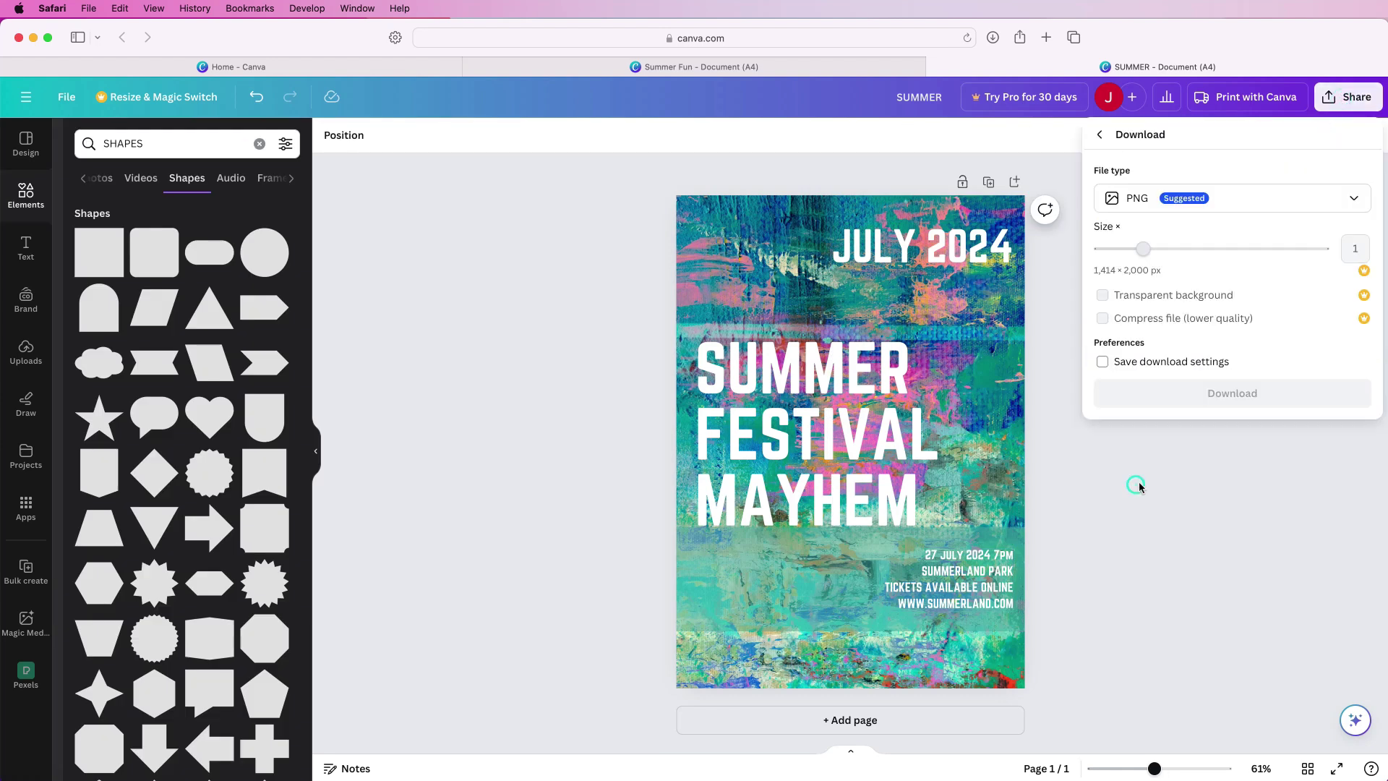
pyautogui.click(1236, 198)
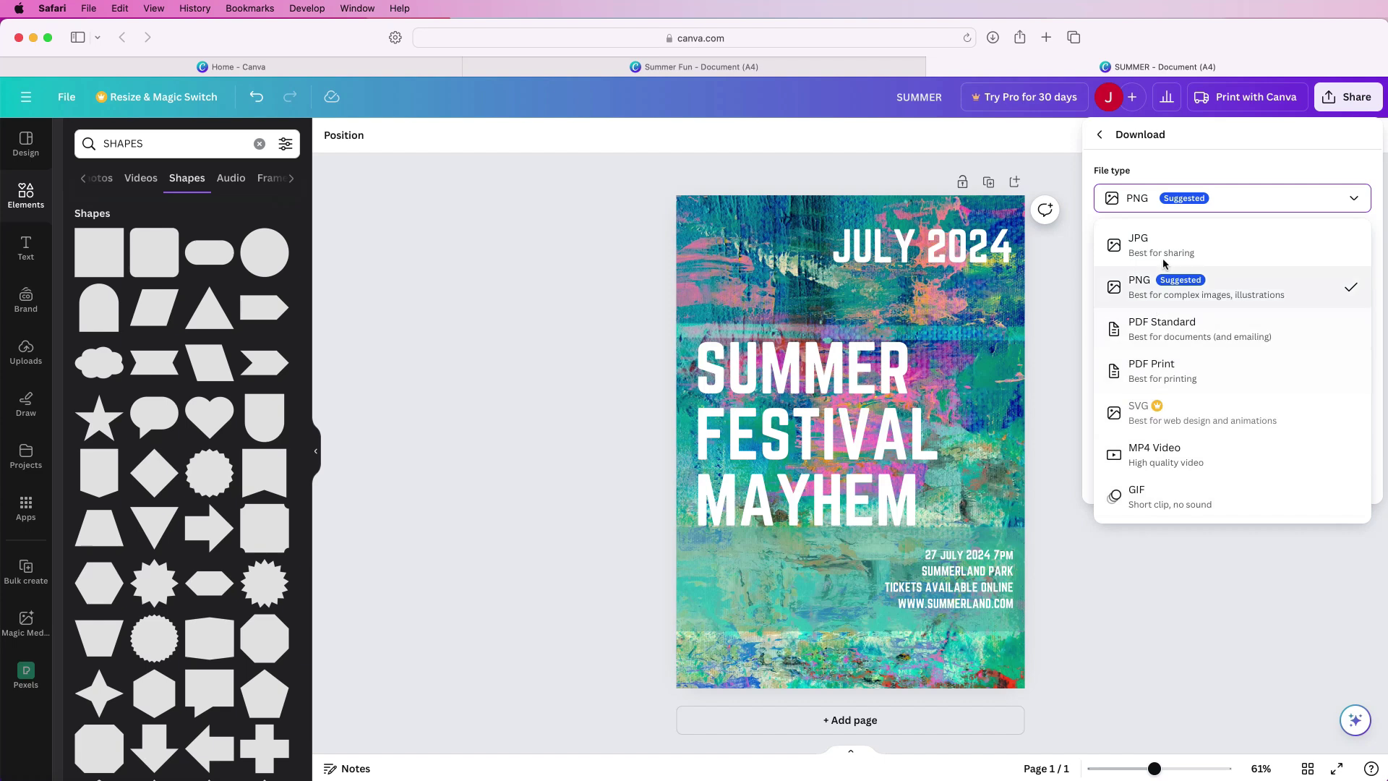
pyautogui.click(1146, 295)
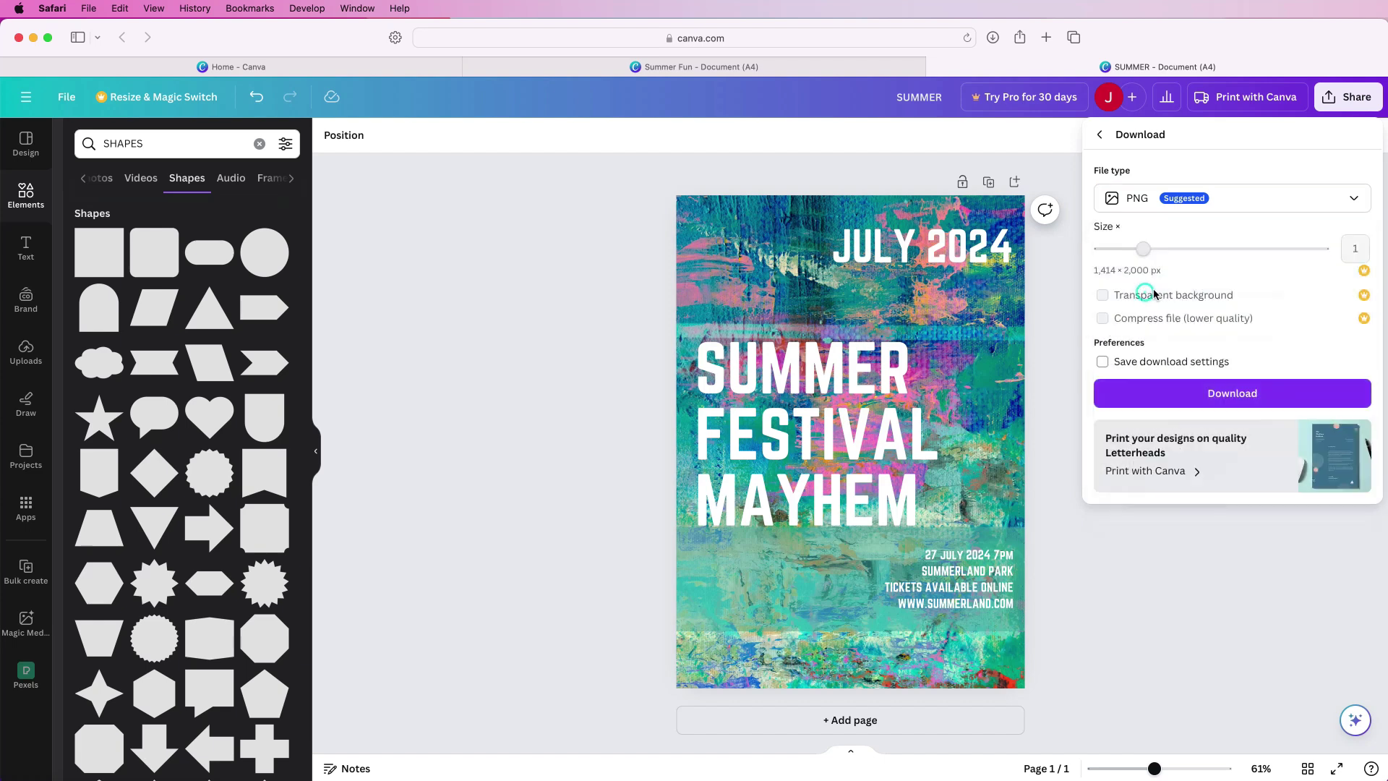
pyautogui.click(1171, 396)
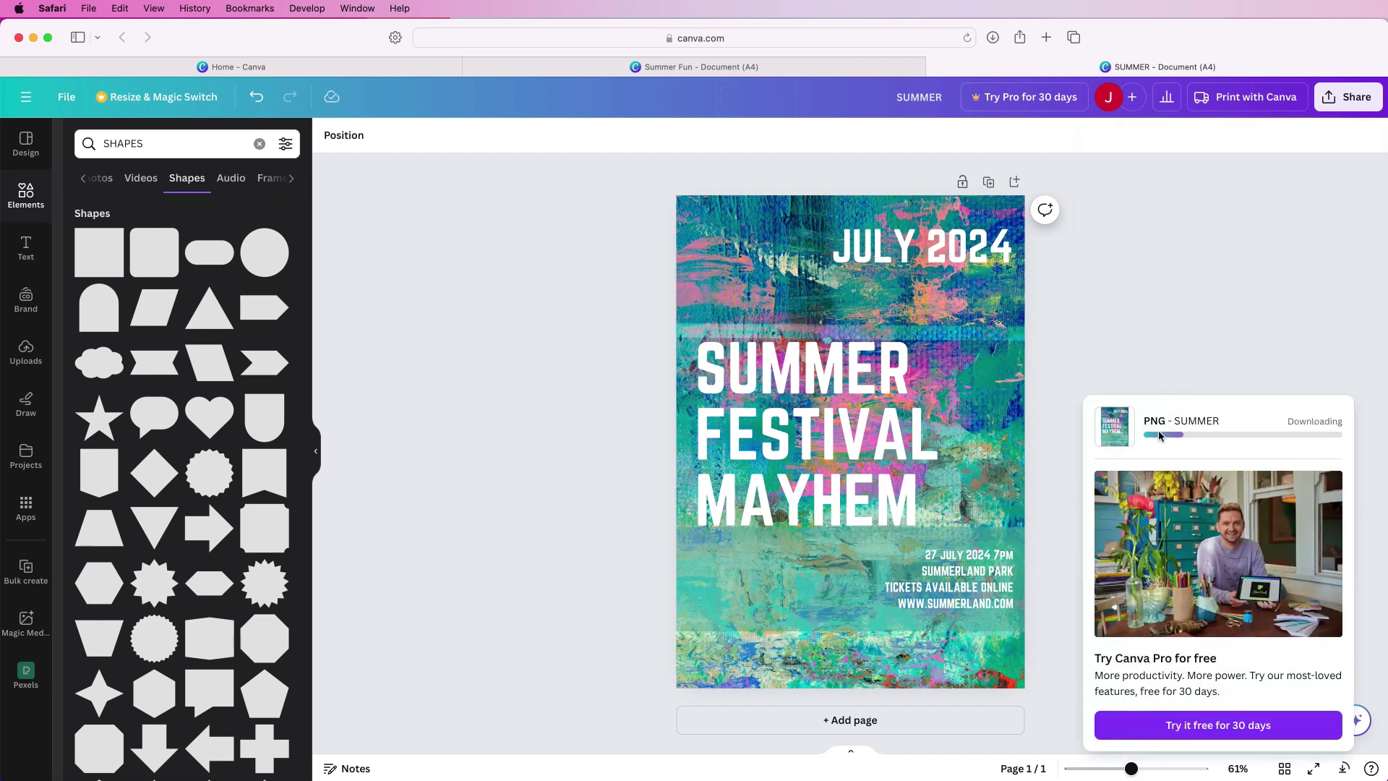
# Switch to Finder and open the Downloads folder
pyautogui.press('super+Tab')
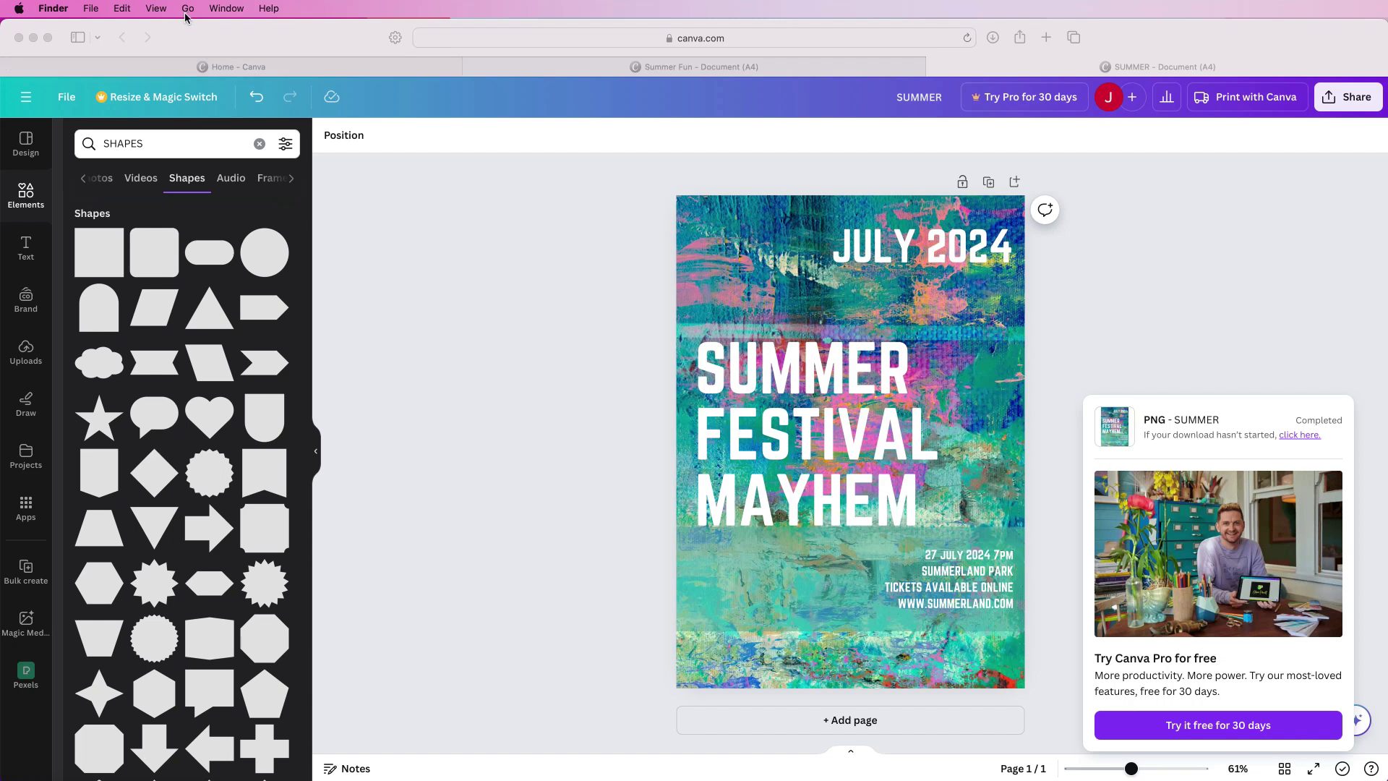
pyautogui.click(189, 9)
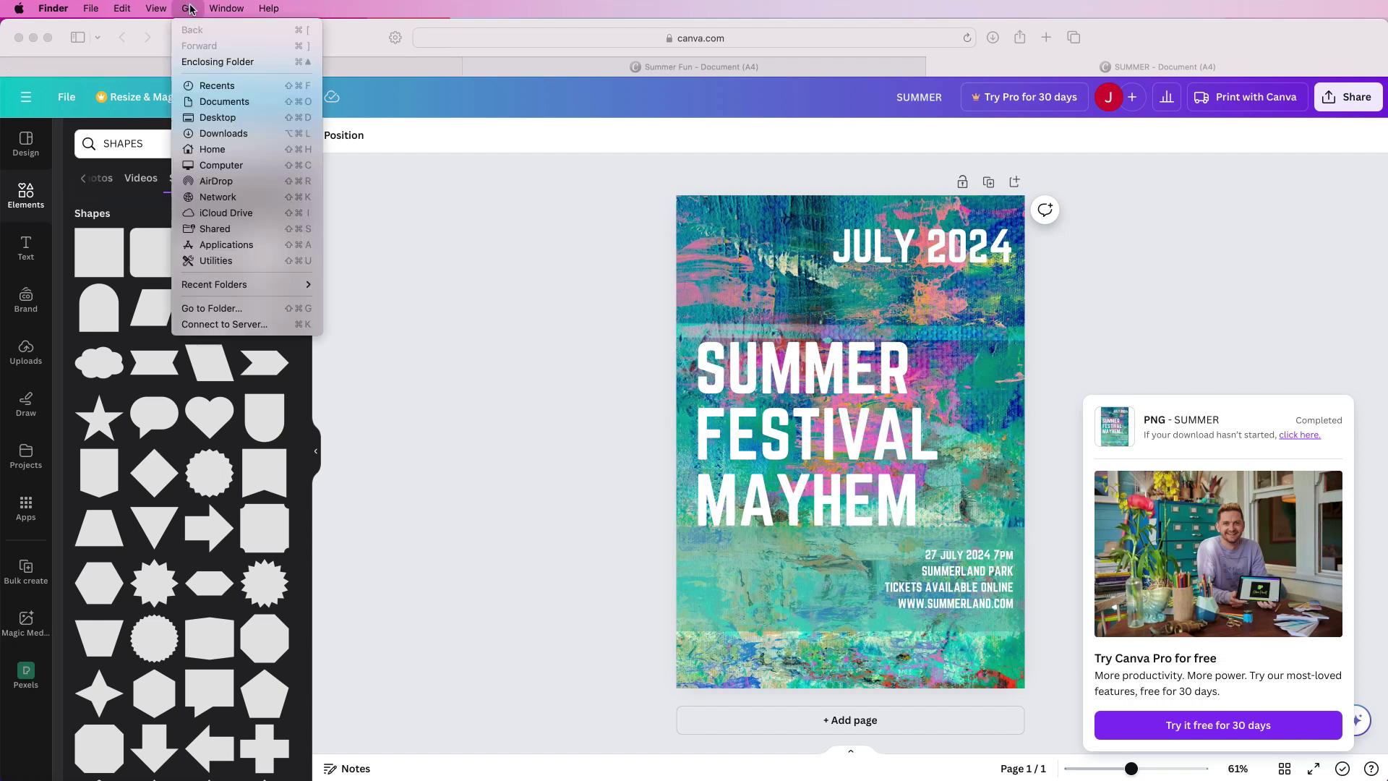
pyautogui.click(224, 133)
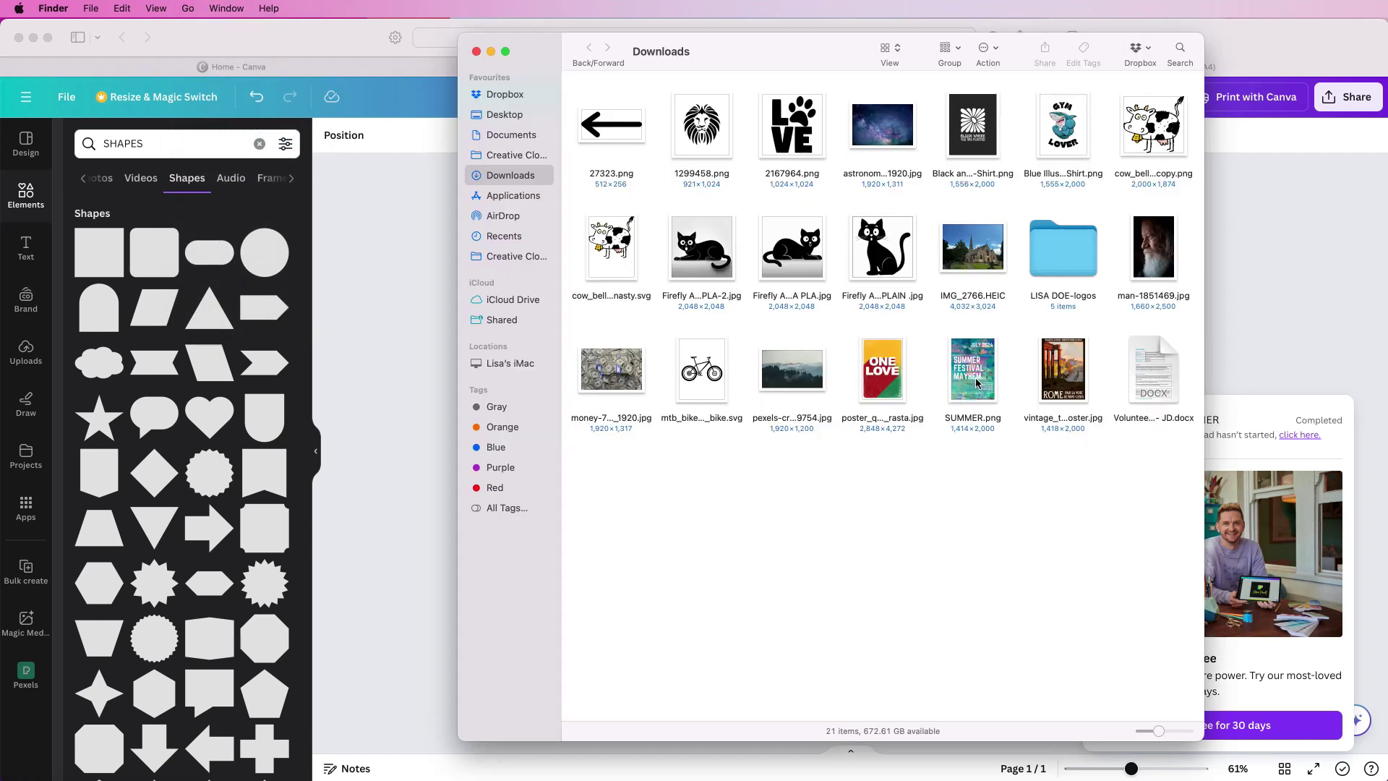
# Open SUMMER.png from Downloads in Preview
pyautogui.doubleClick(974, 376)
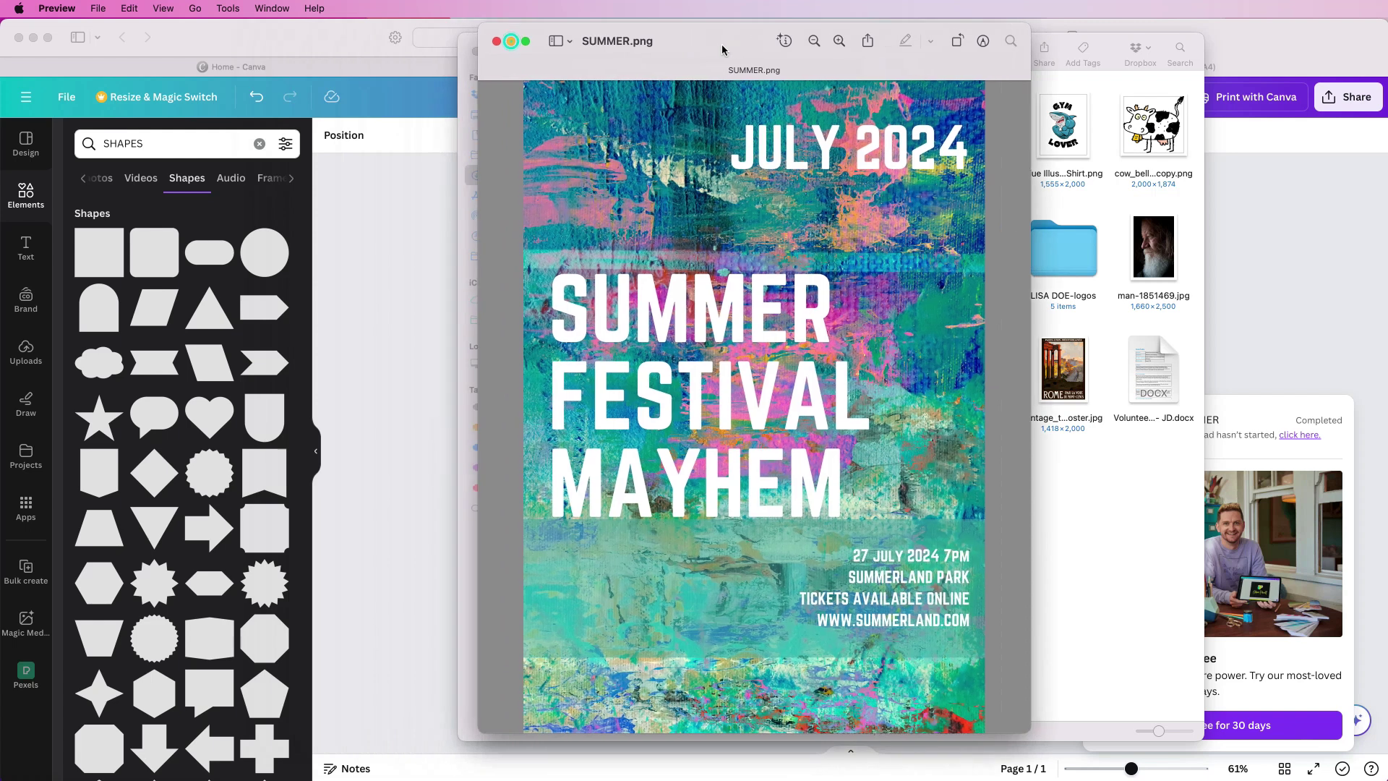